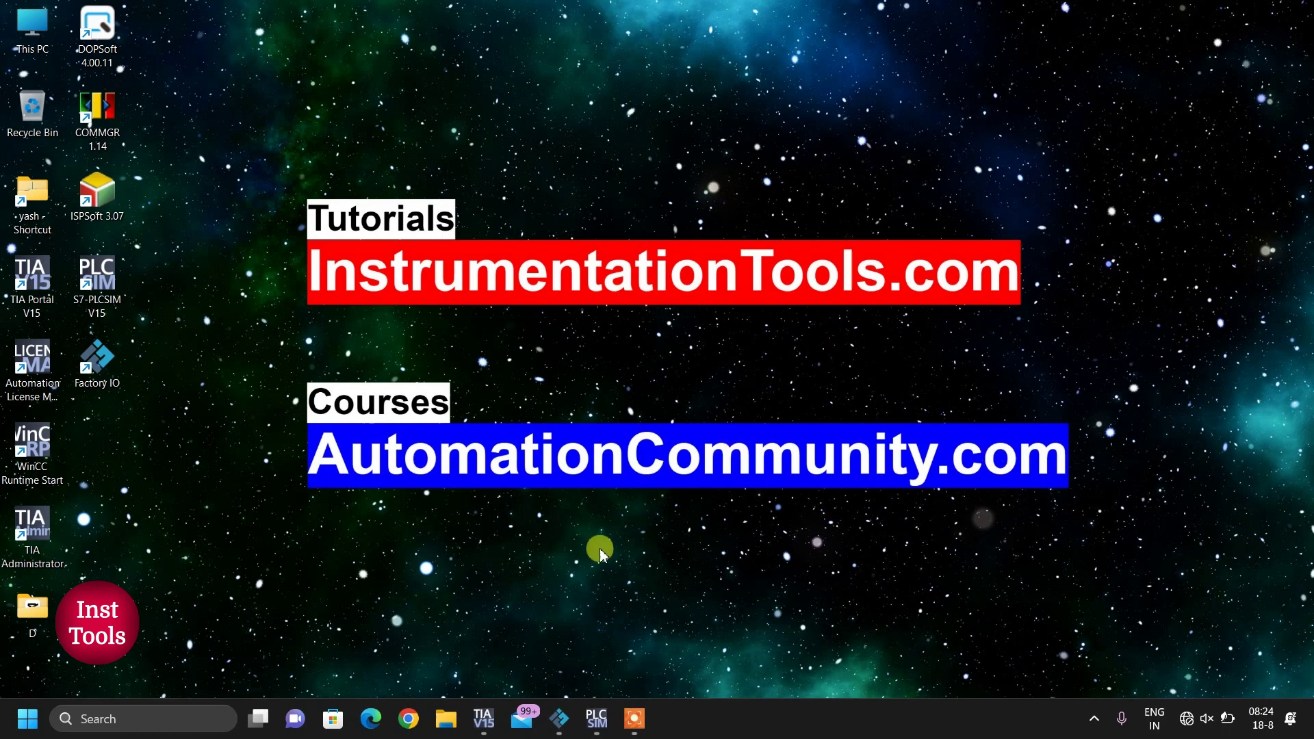
- Switch to Factory IO and examine the running pick-and-place stacking scene, including its conveyors, stackable boxes, sensors and two-axis pick and place
click(560, 721)
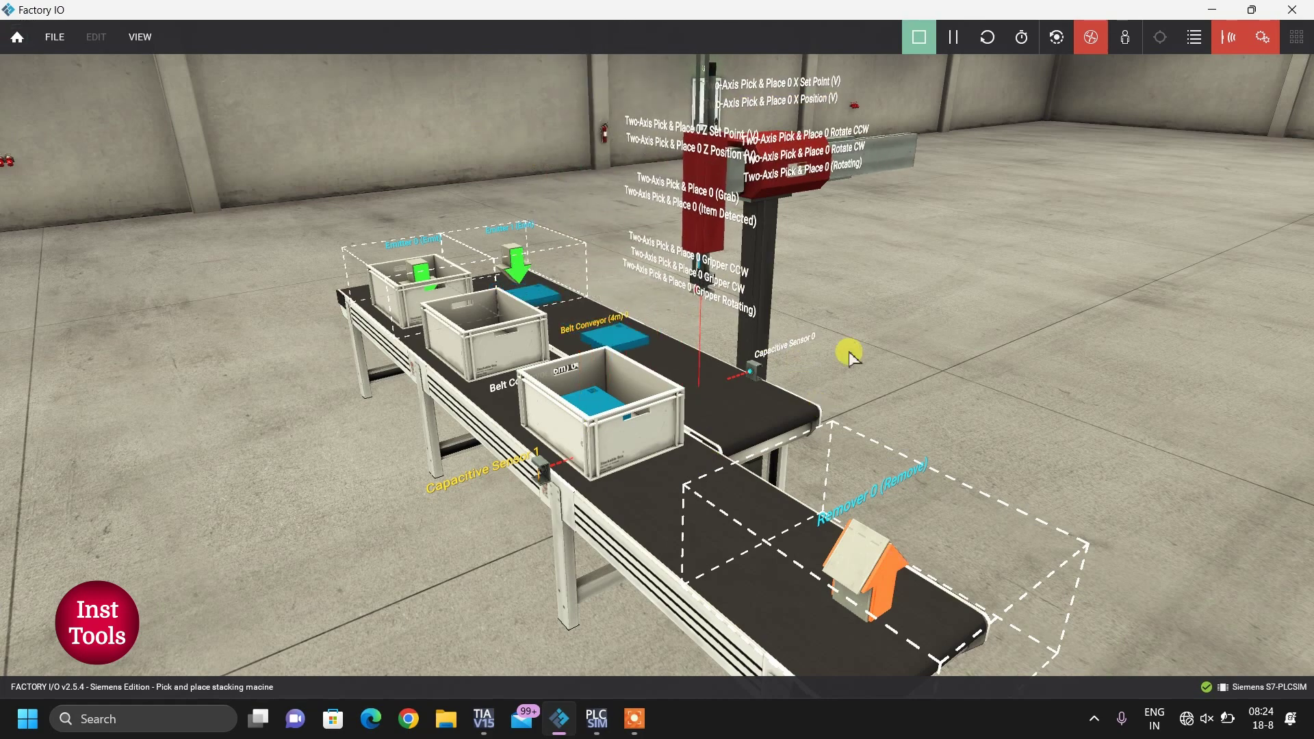
right_drag(874, 376, 982, 367)
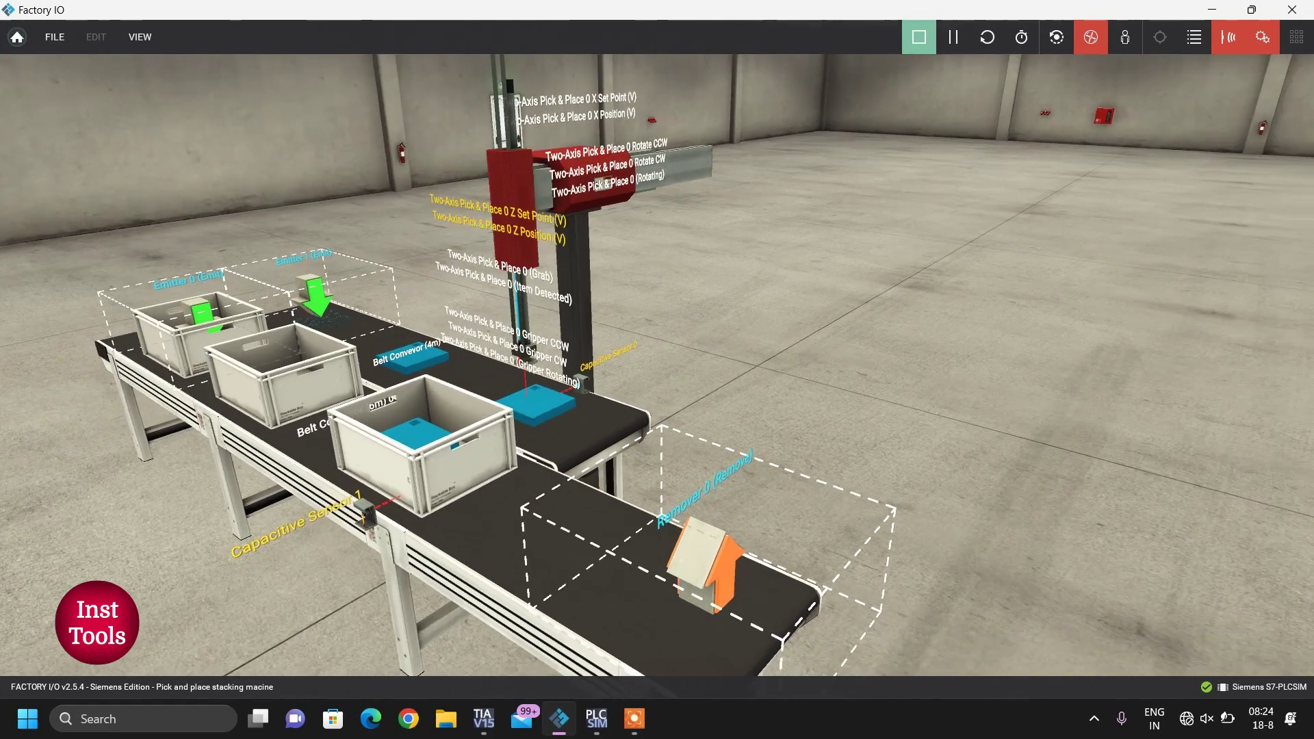
scroll(638, 381, down, 8)
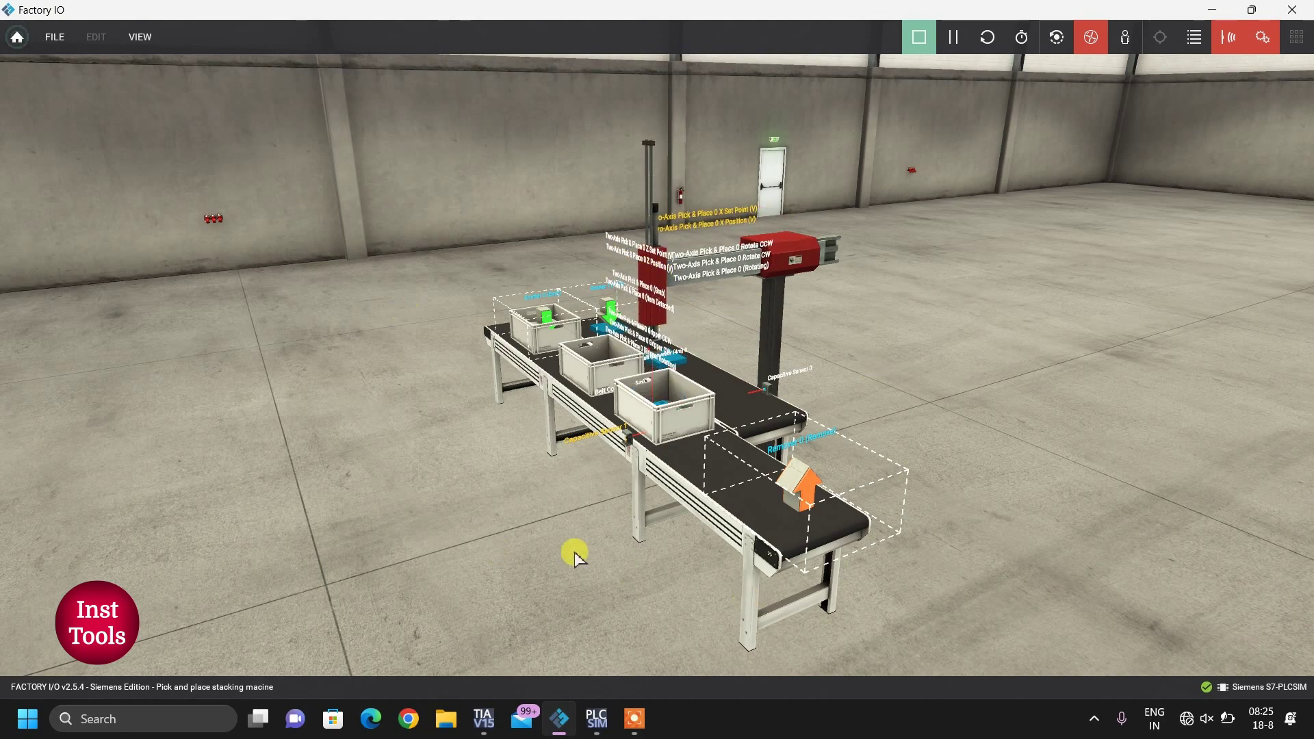
right_drag(511, 498, 671, 473)
right_drag(657, 358, 661, 363)
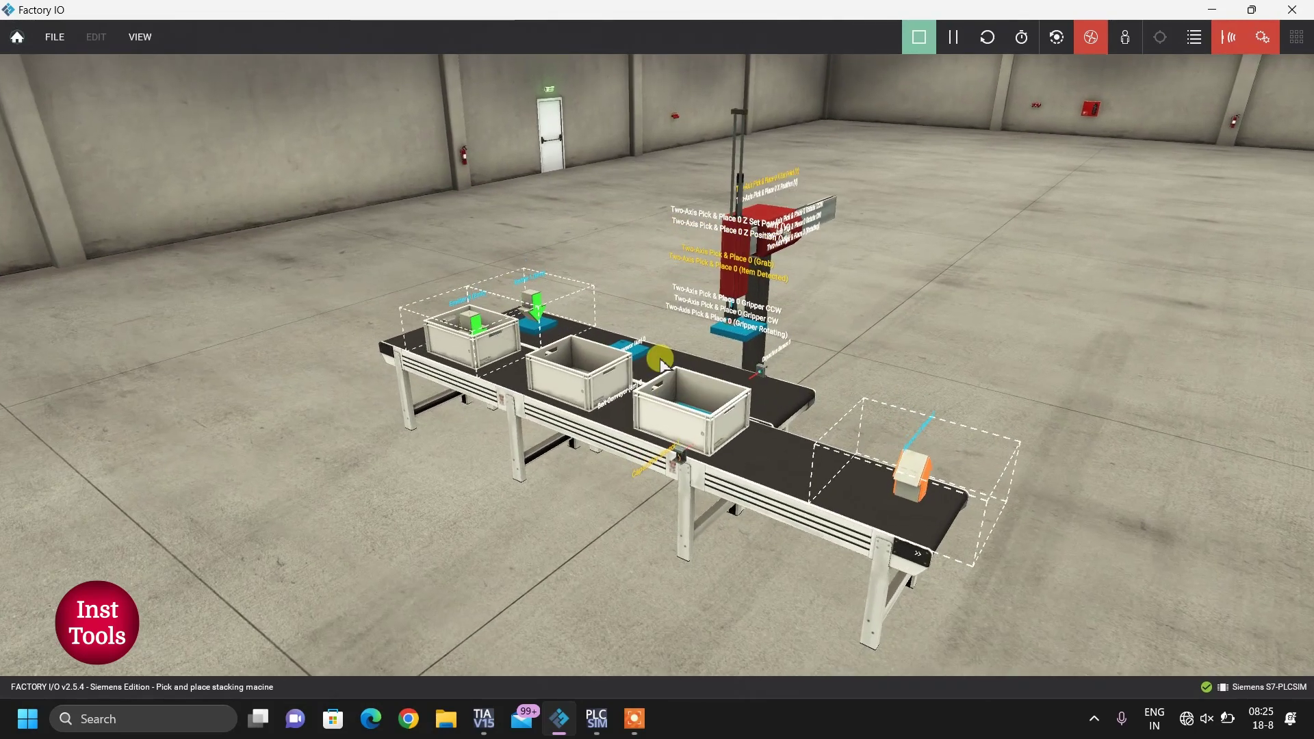
scroll(661, 364, up, 5)
scroll(660, 364, down, 5)
scroll(660, 363, up, 5)
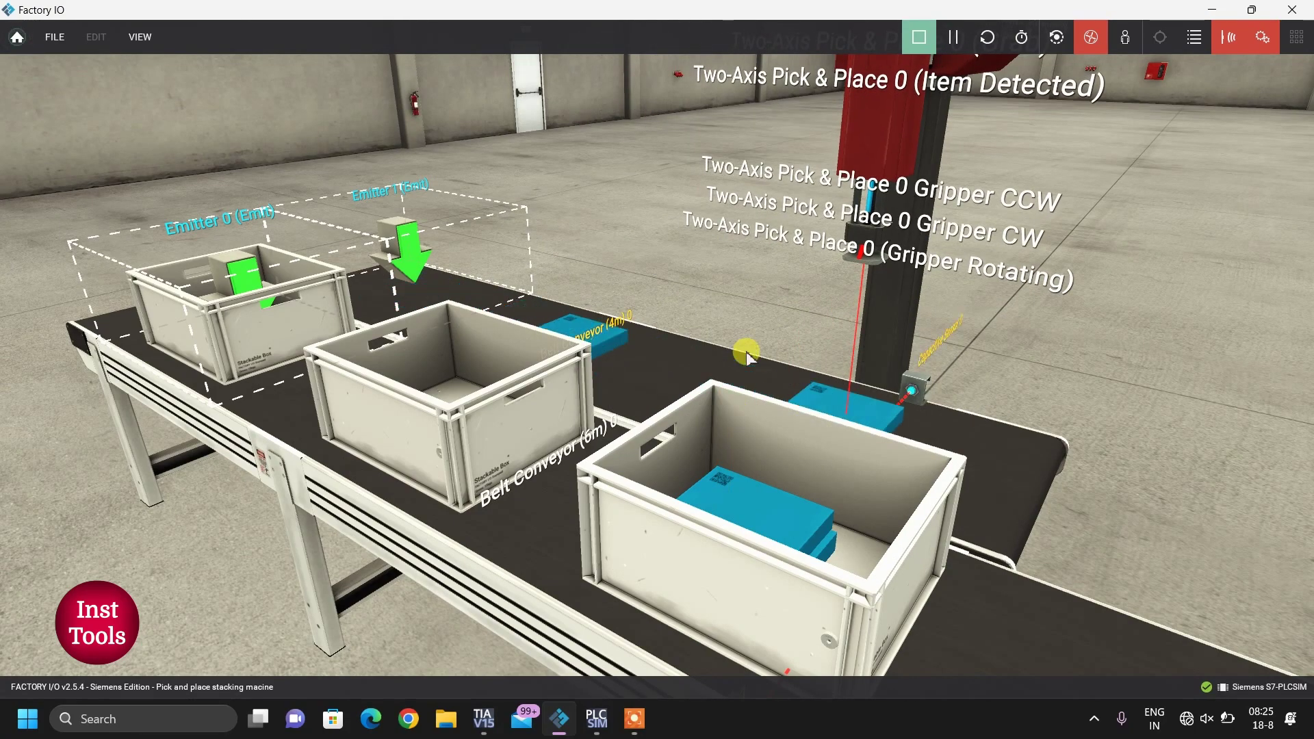
scroll(748, 354, down, 3)
scroll(749, 357, down, 4)
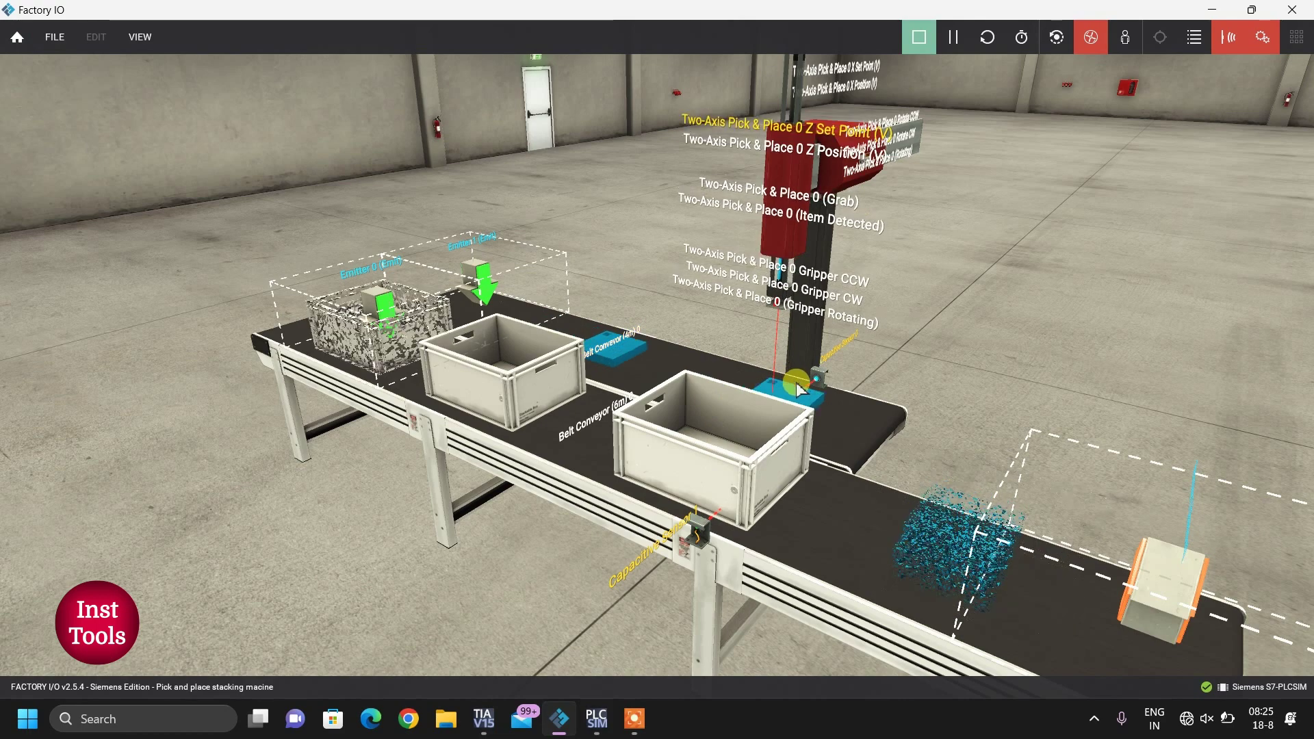
right_drag(804, 397, 804, 237)
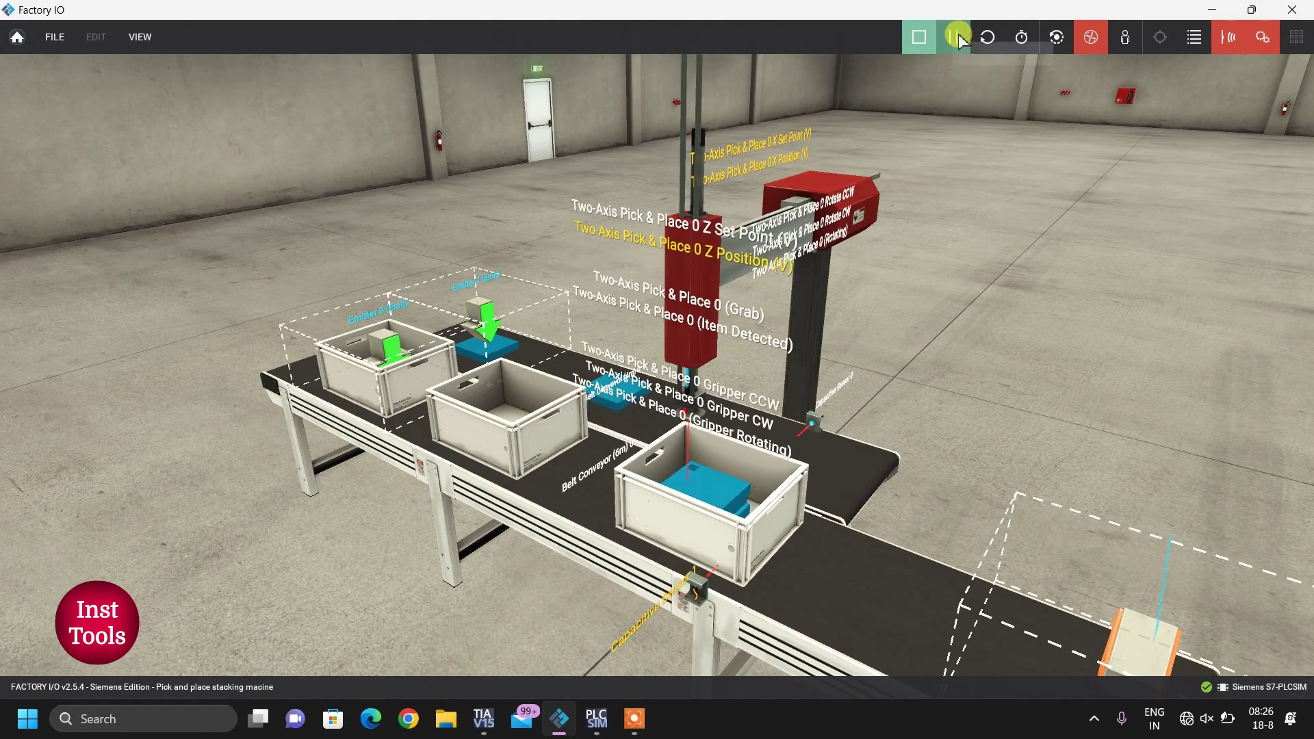
- Pause and resume the running simulation, and restart it from the beginning
click(958, 38)
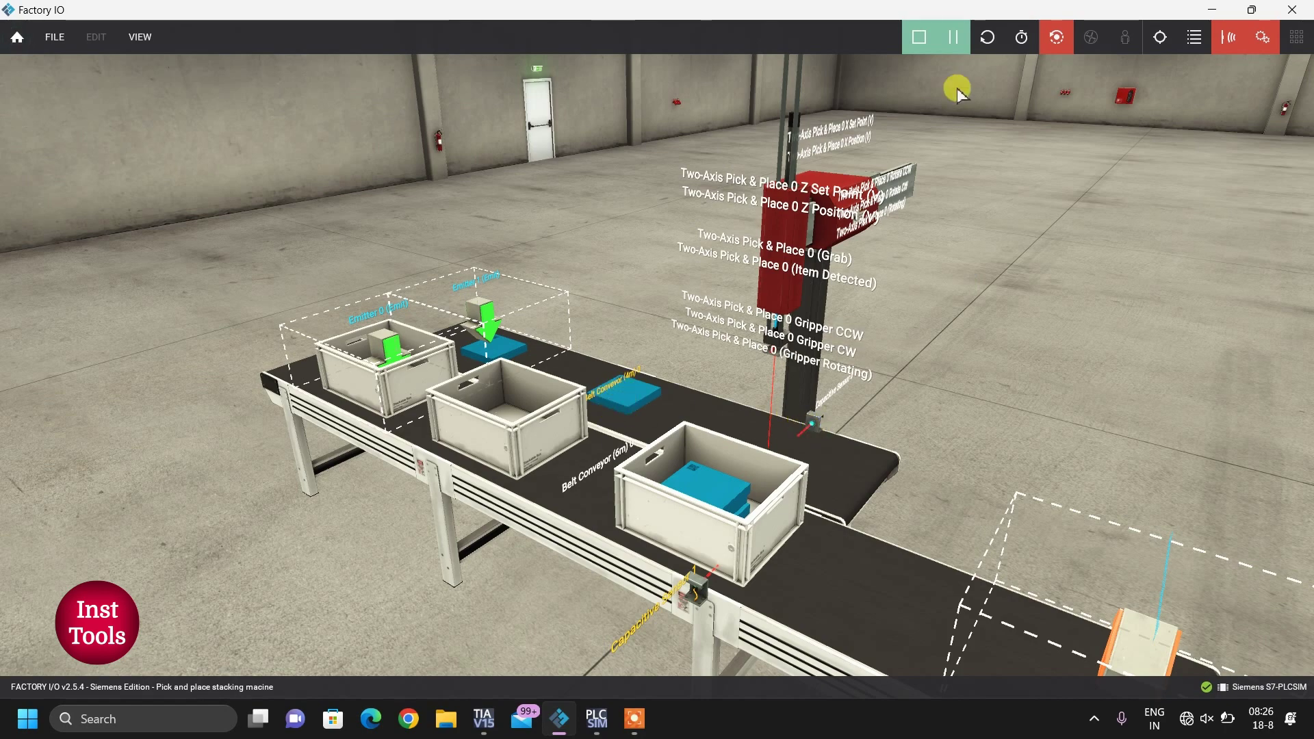
click(957, 37)
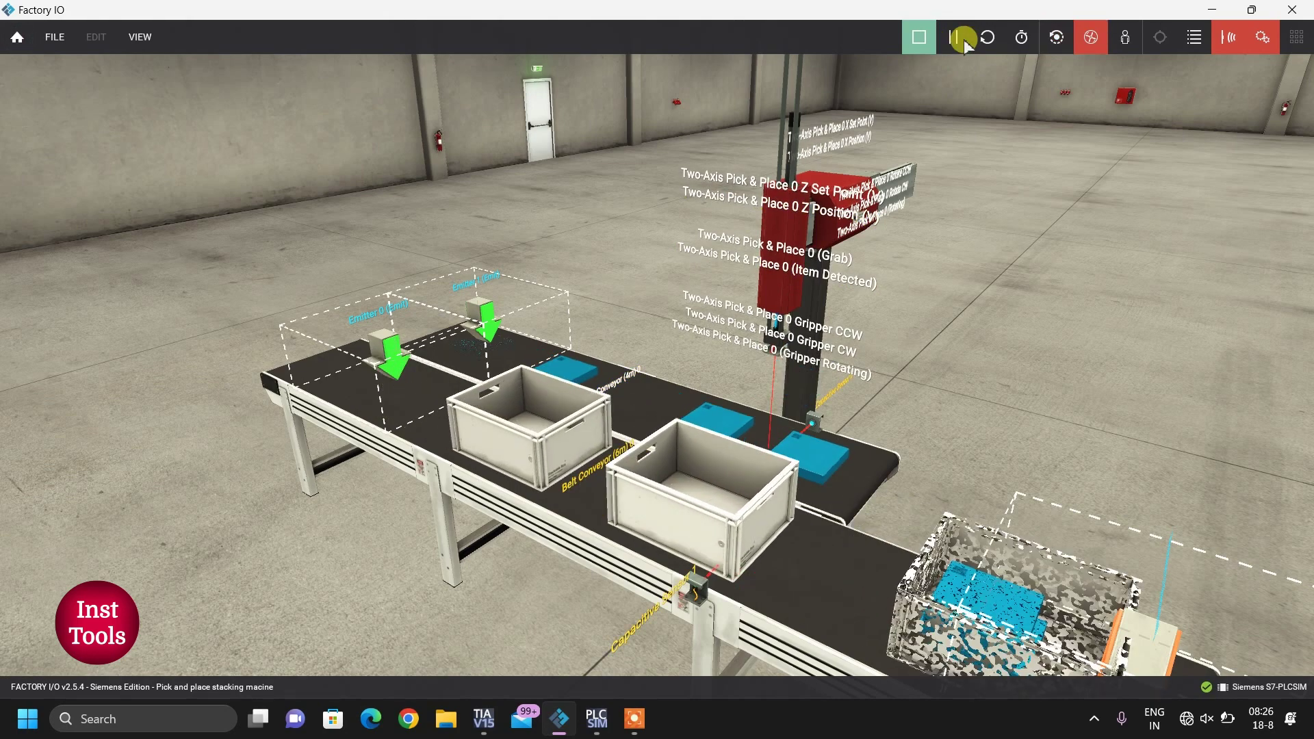
click(920, 38)
click(921, 39)
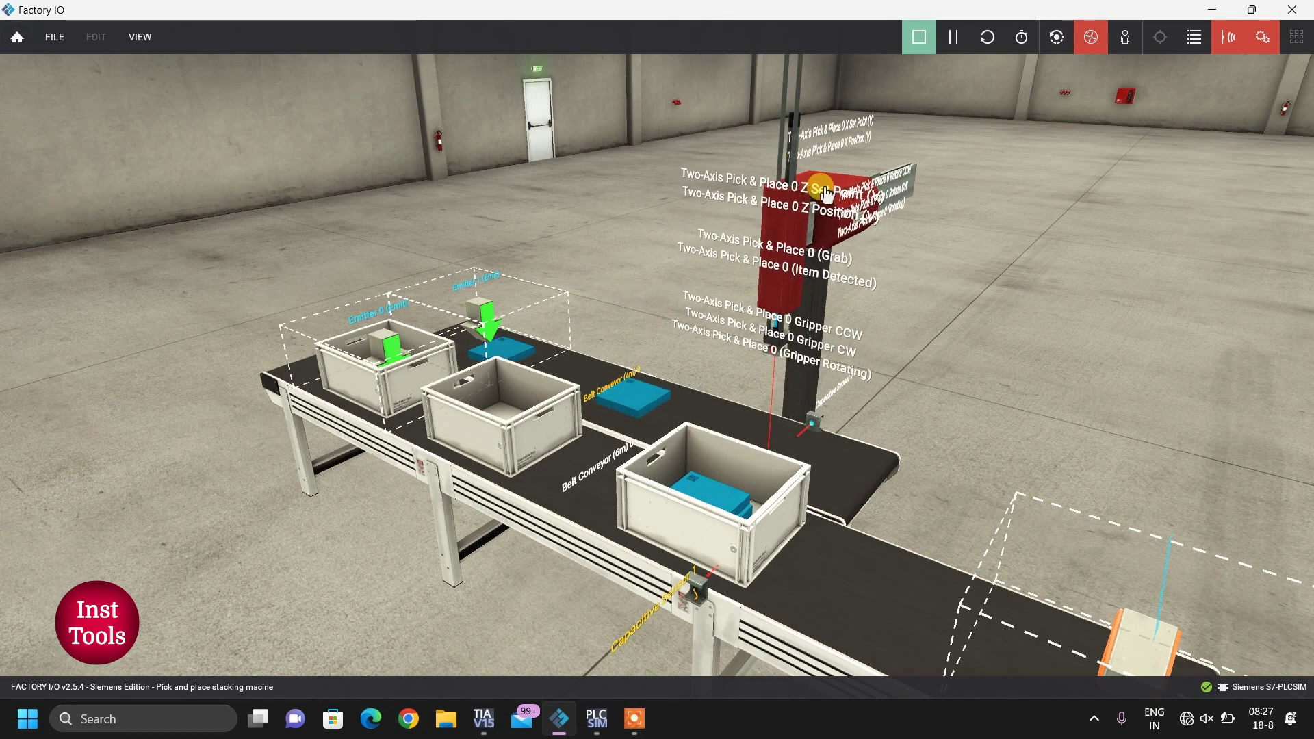
- Stop the simulation of the pick-and-place stacking scene so that it can be edited
middle_drag(1118, 258, 660, 363)
scroll(659, 363, down, 8)
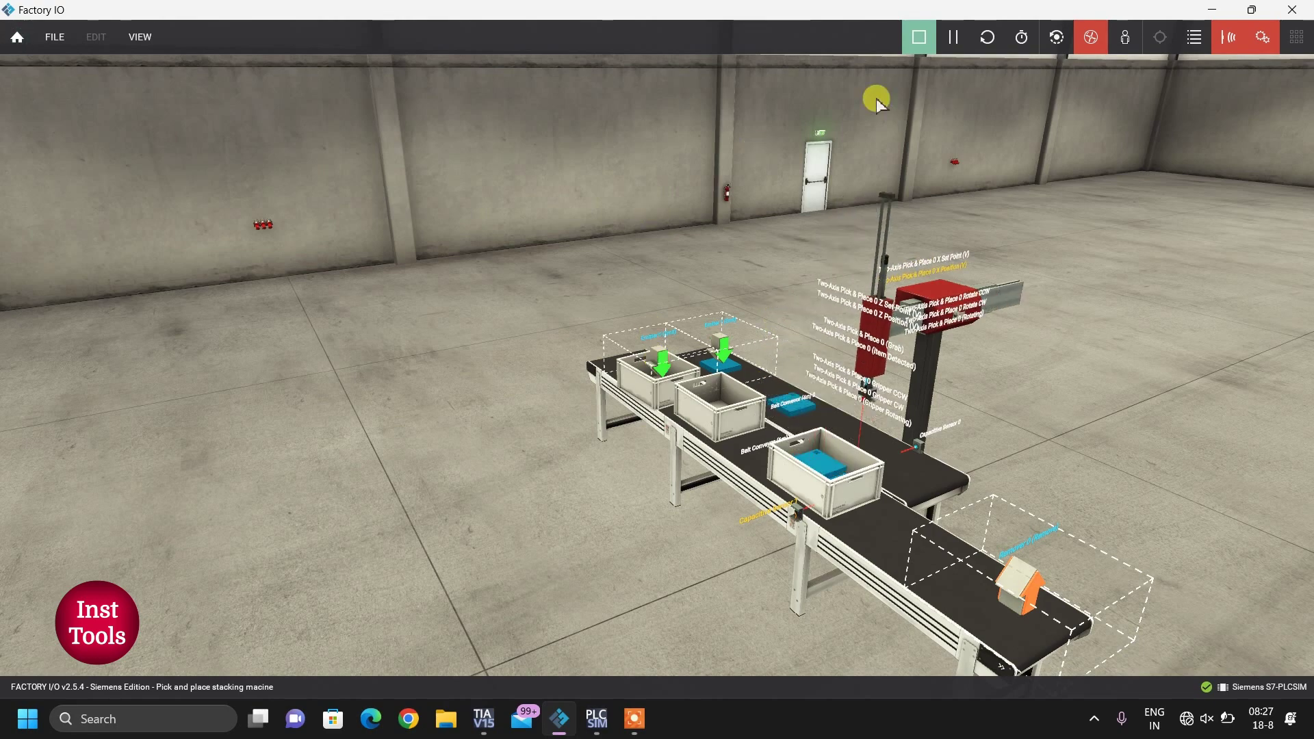
click(918, 41)
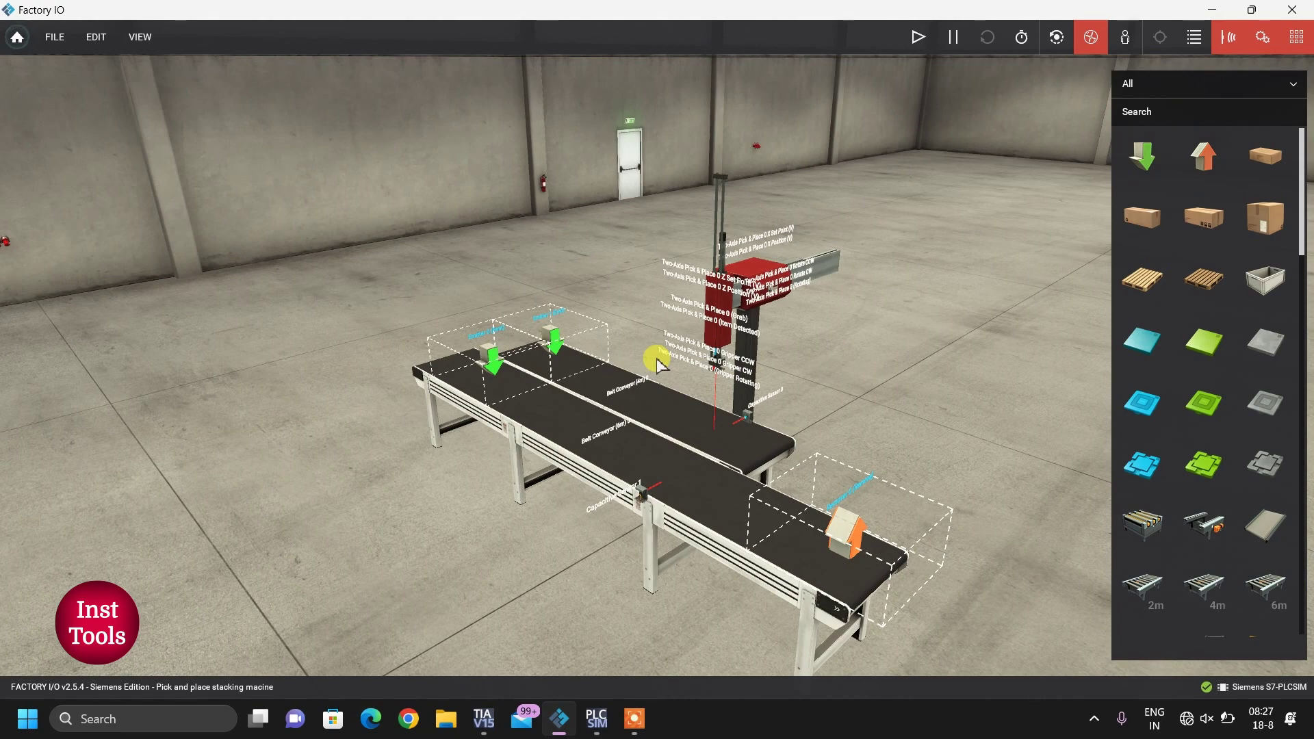
- Place a 6 m belt conveyor and a 4 m belt conveyor side by side on the floor, parallel to the existing line
scroll(657, 363, down, 3)
scroll(745, 387, up, 2)
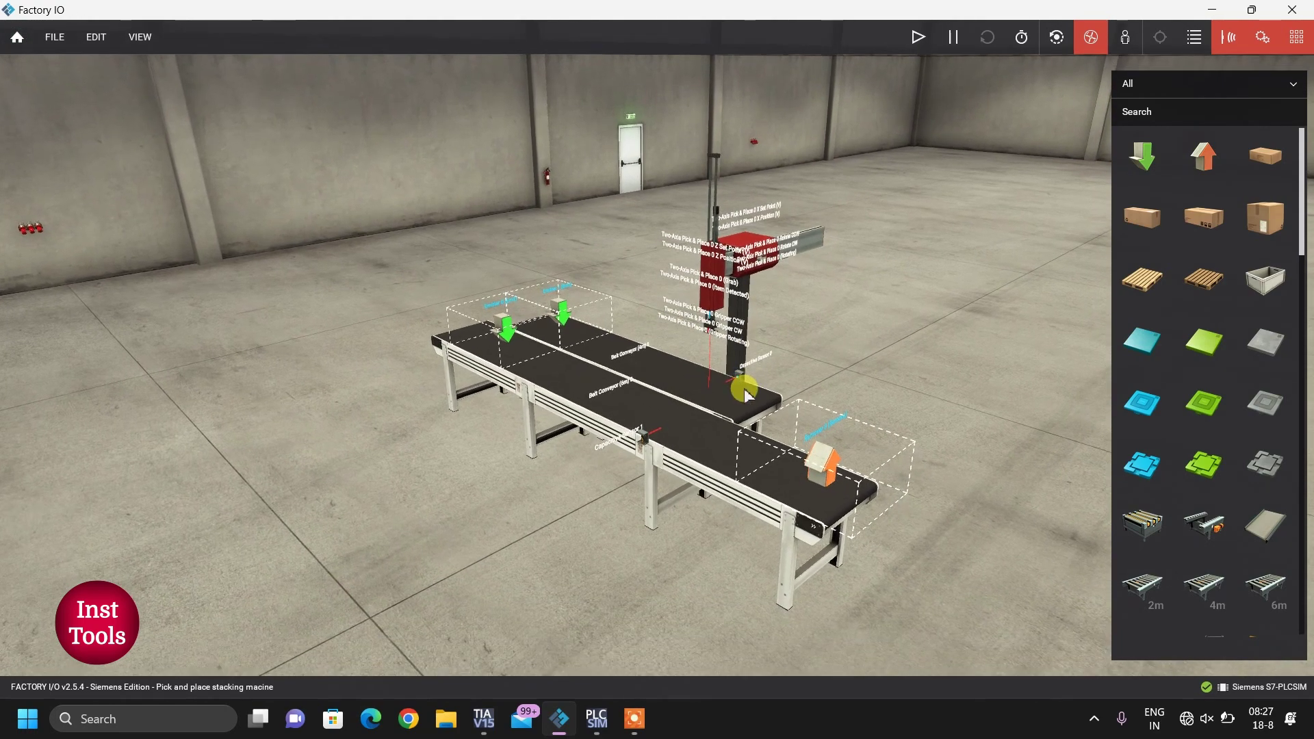
click(675, 354)
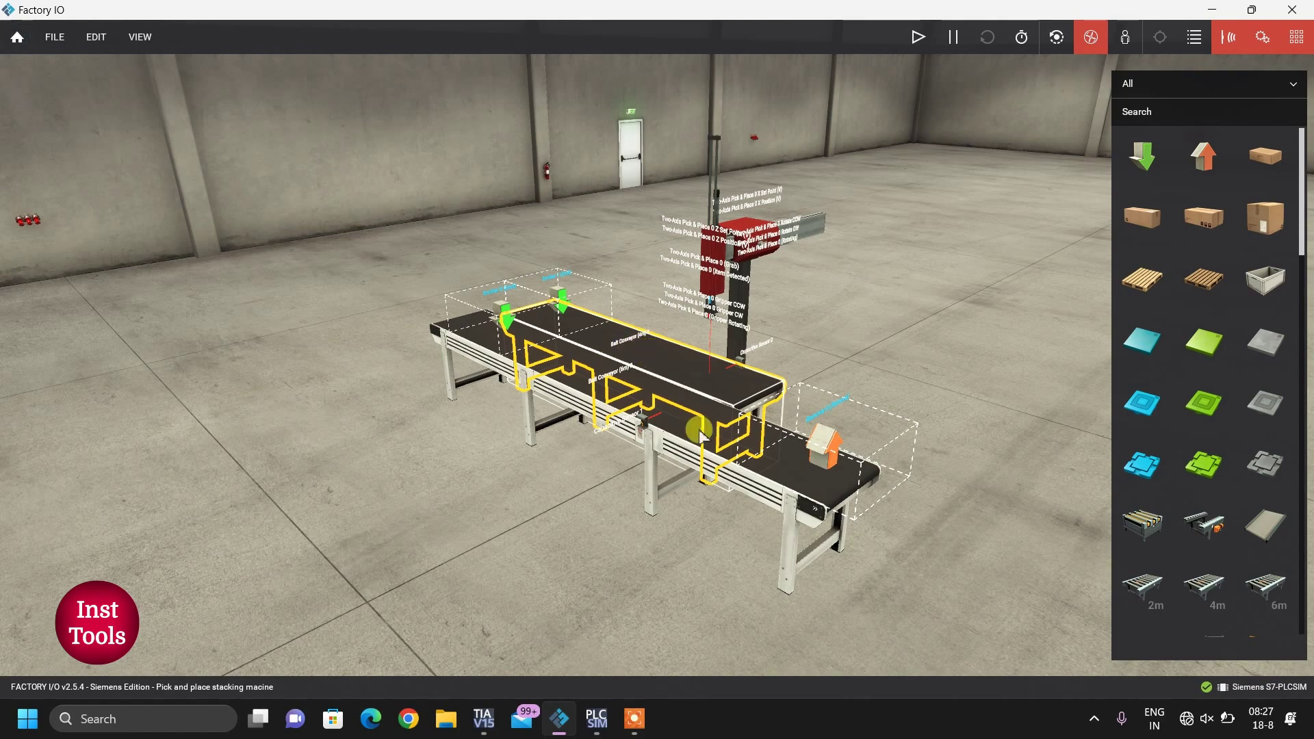
click(762, 455)
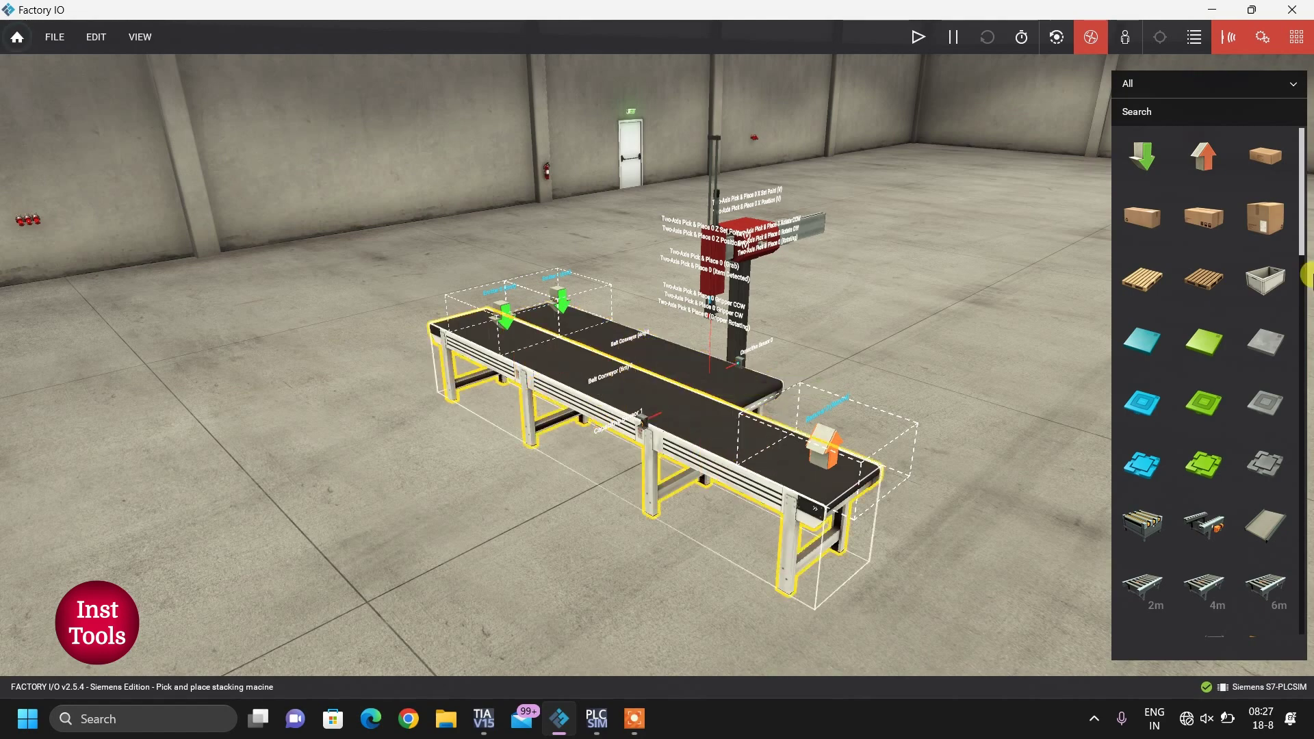
scroll(1198, 311, down, 5)
scroll(1198, 301, down, 2)
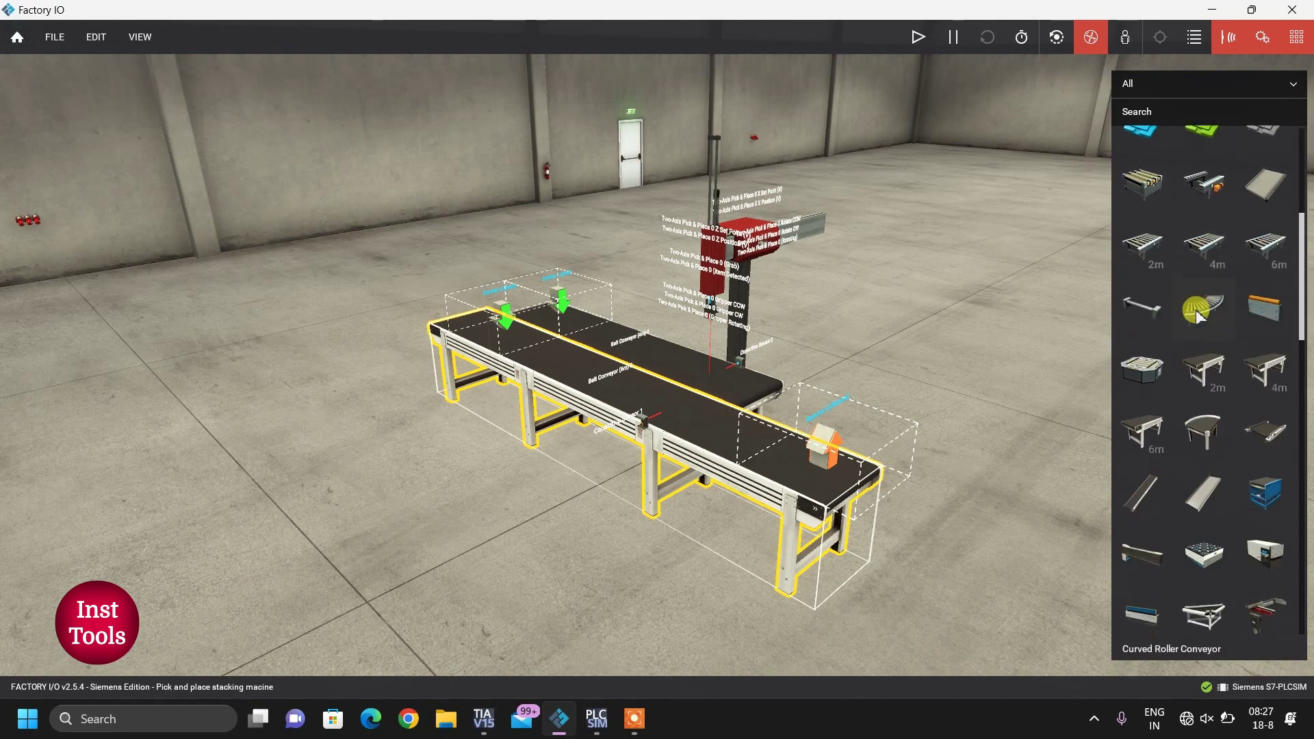
drag(1143, 430, 329, 527)
drag(1263, 369, 499, 498)
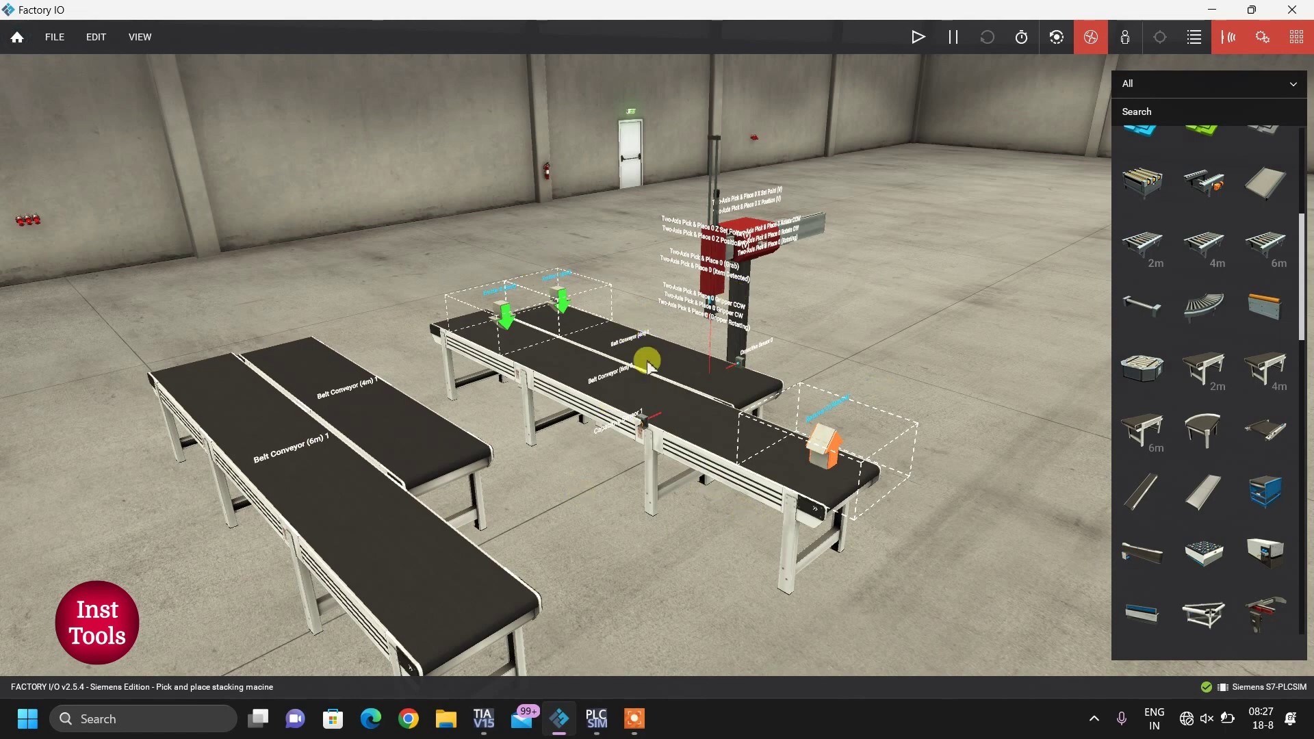
click(920, 52)
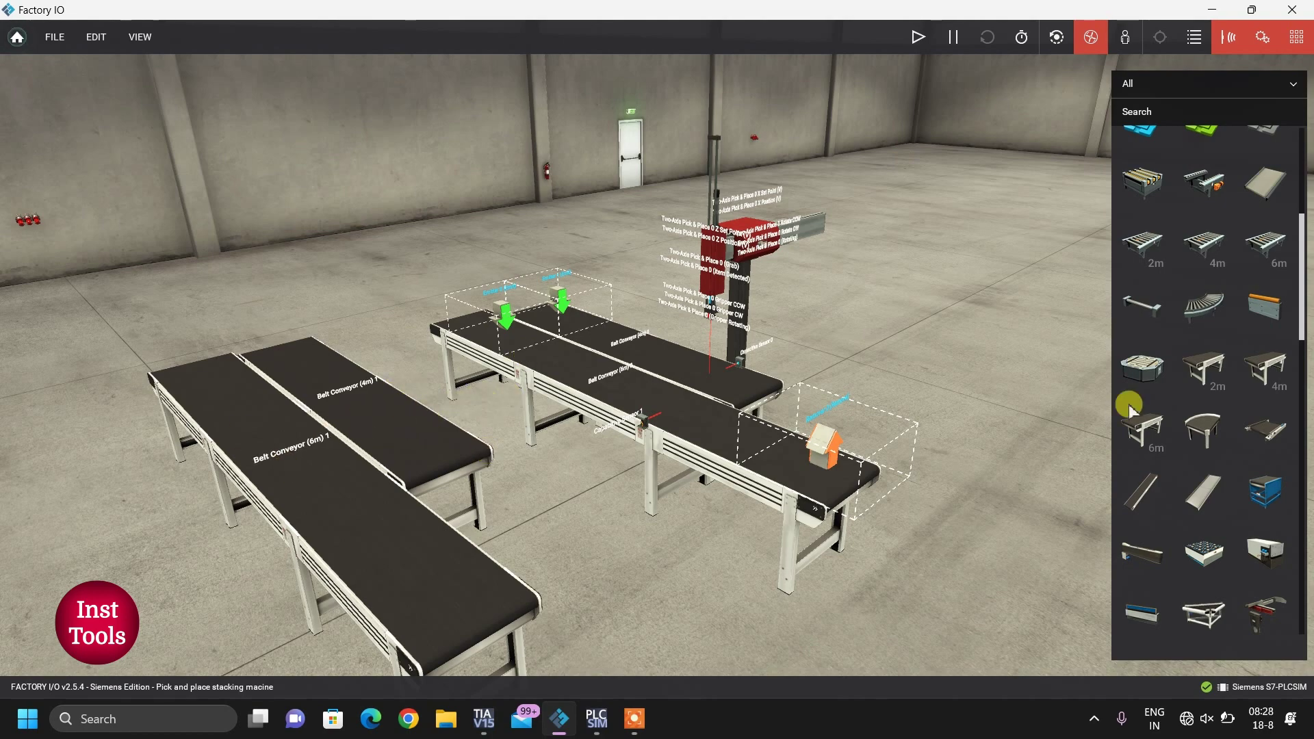
- Add an emitter at the start of the new 6 m conveyor and set Stackable Box as its only part to emit
scroll(1187, 332, up, 5)
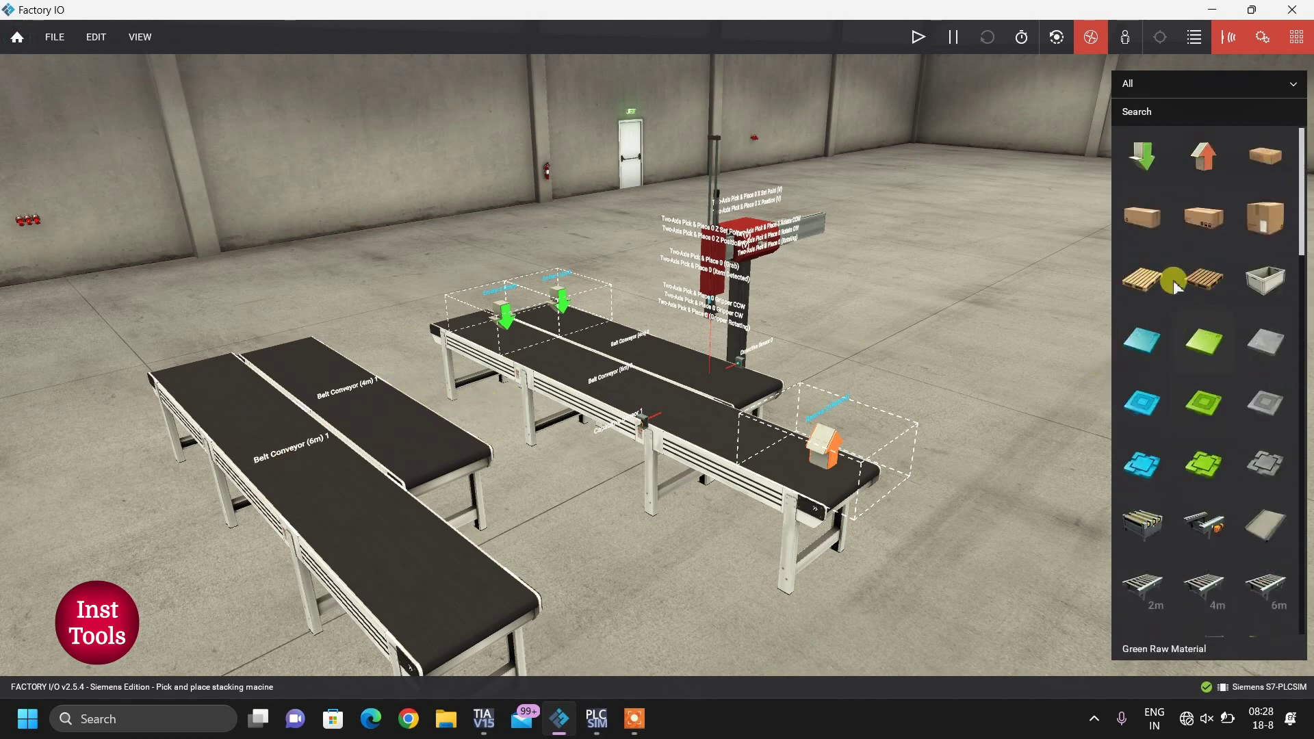
drag(1143, 156, 220, 379)
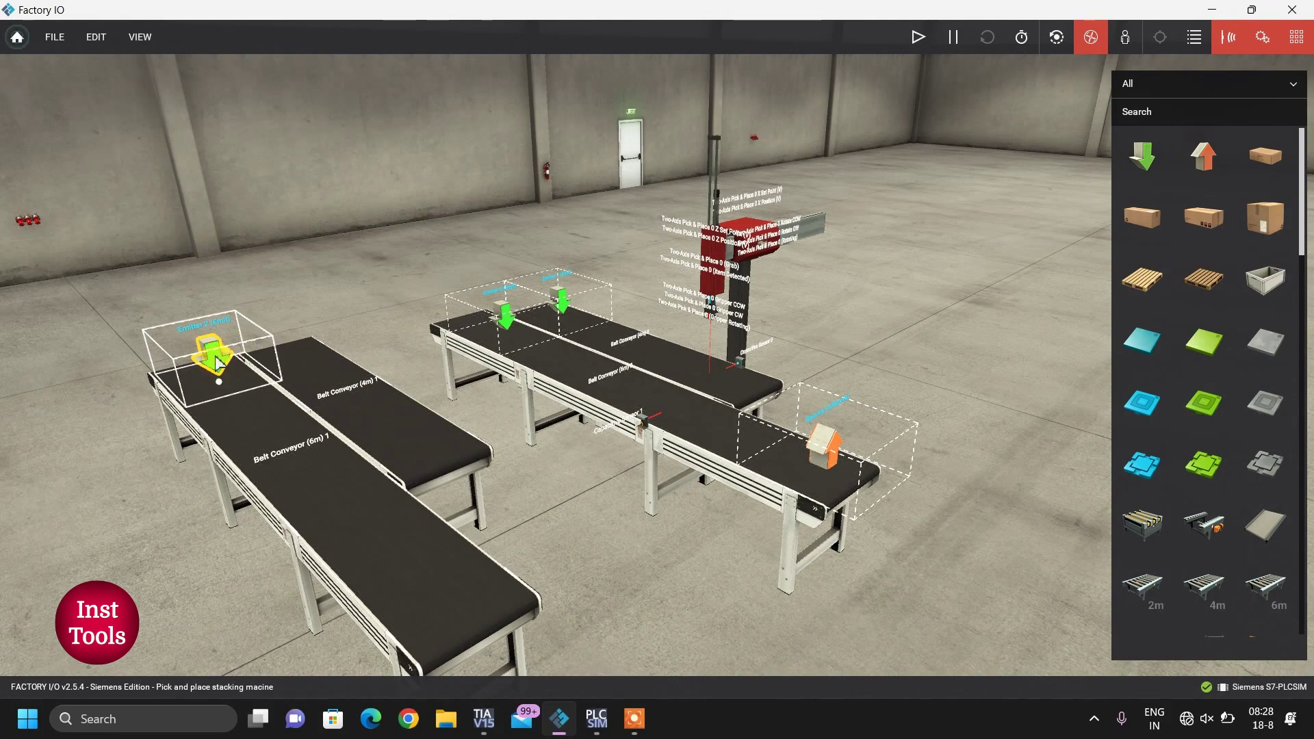
right_click(211, 357)
mouse_move(274, 261)
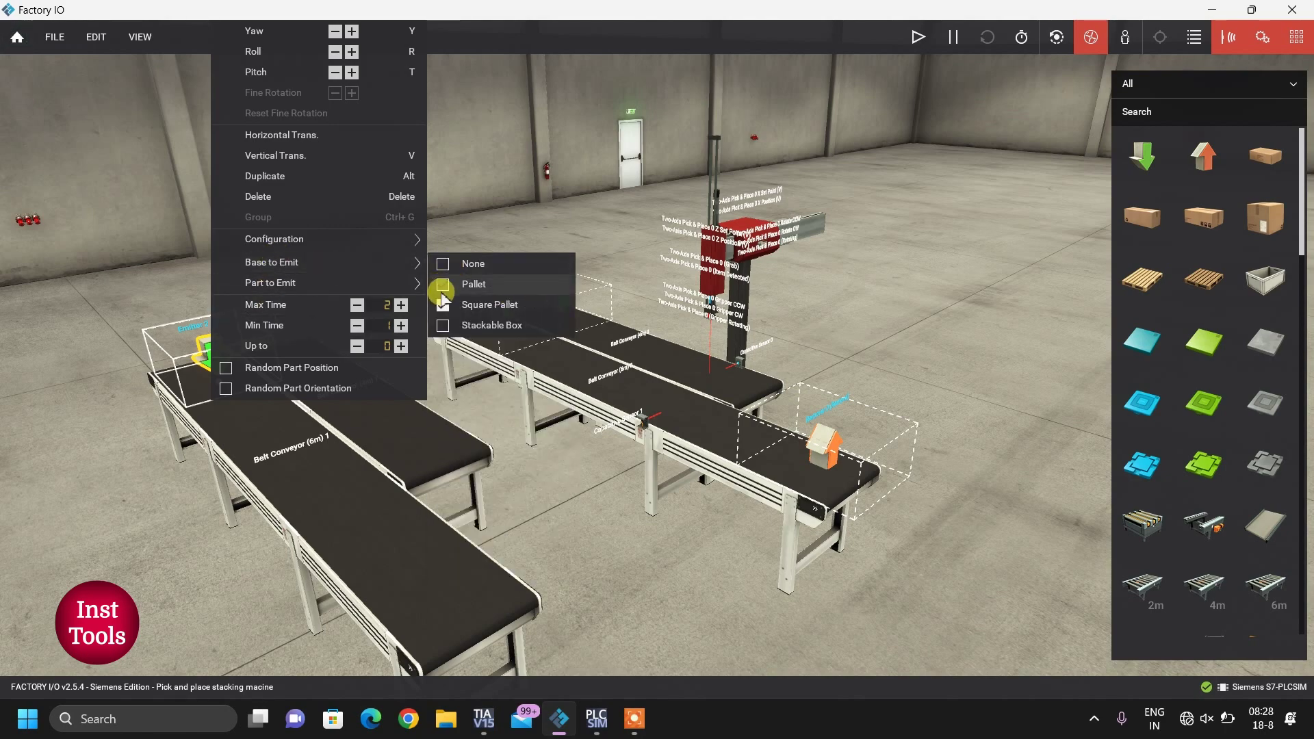
mouse_move(363, 277)
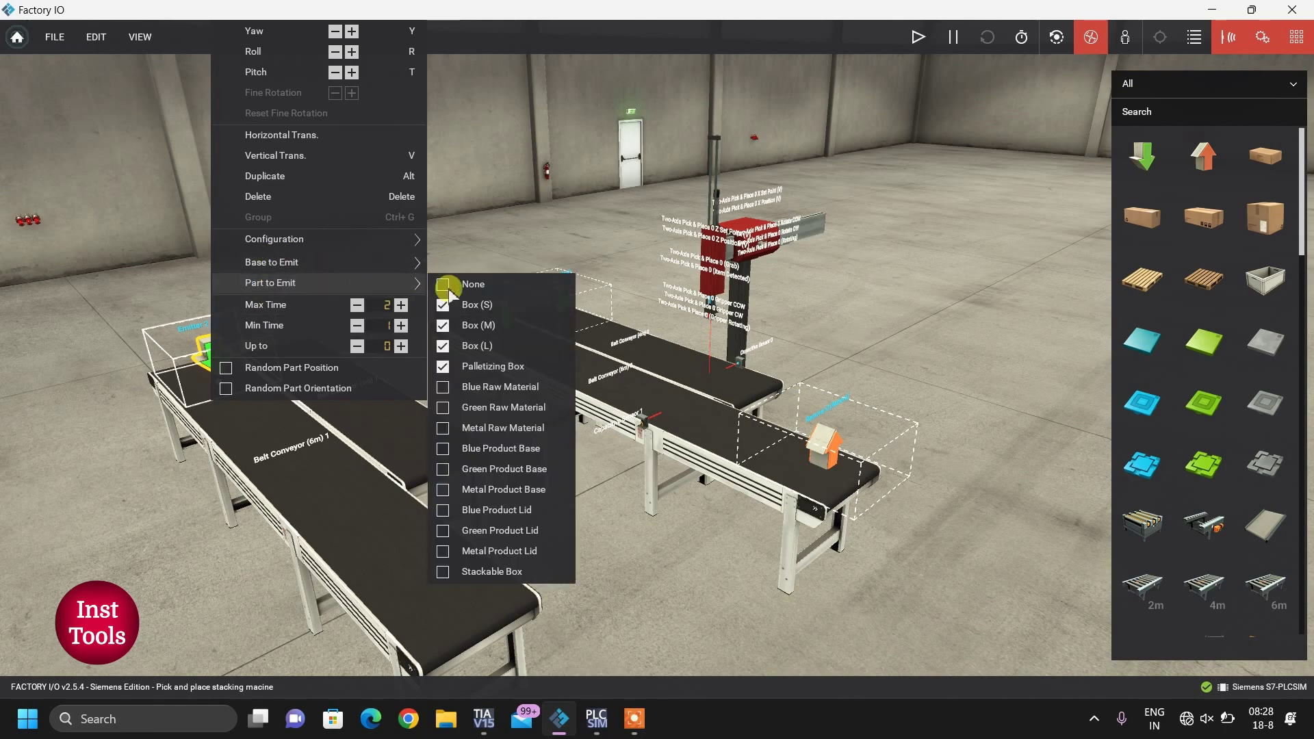
click(442, 327)
click(443, 306)
click(443, 367)
click(444, 574)
click(244, 442)
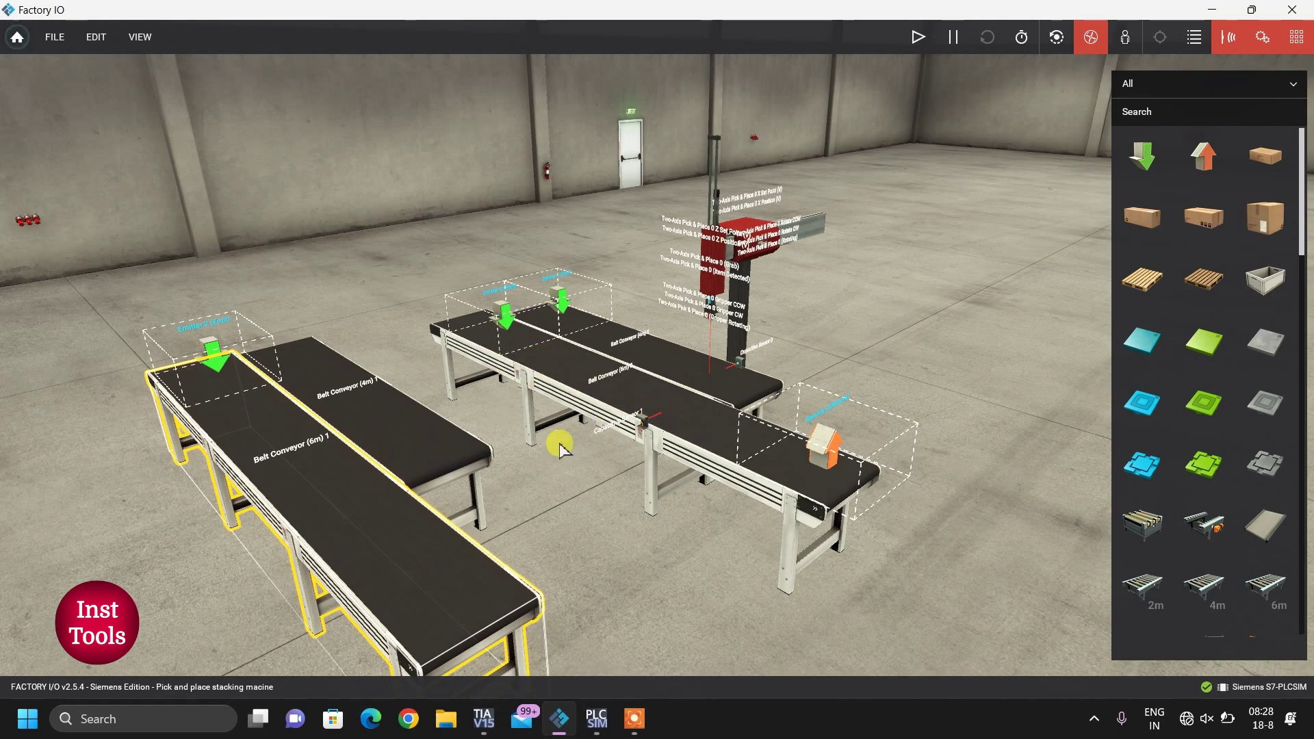
click(523, 520)
- Copy the new emitter and place the duplicate over the start of the new 4 m conveyor
click(225, 359)
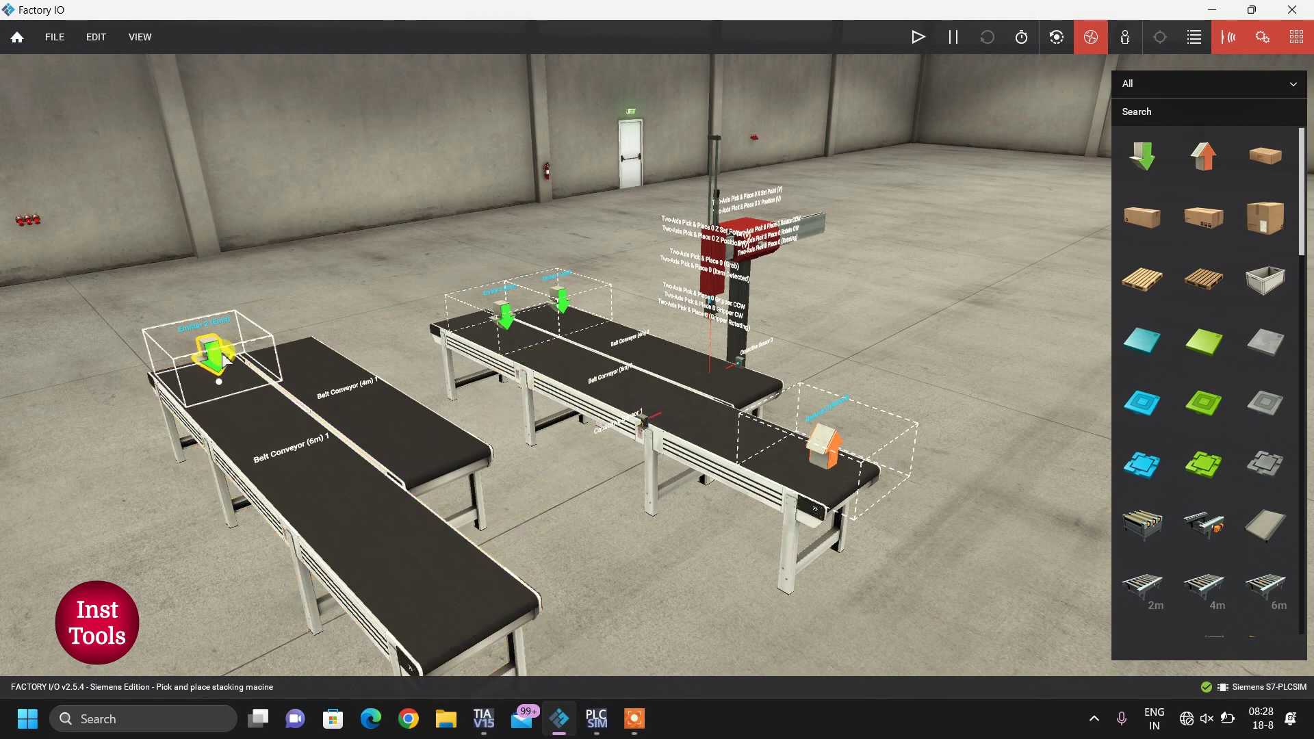
key(ctrl+c)
key(ctrl+v)
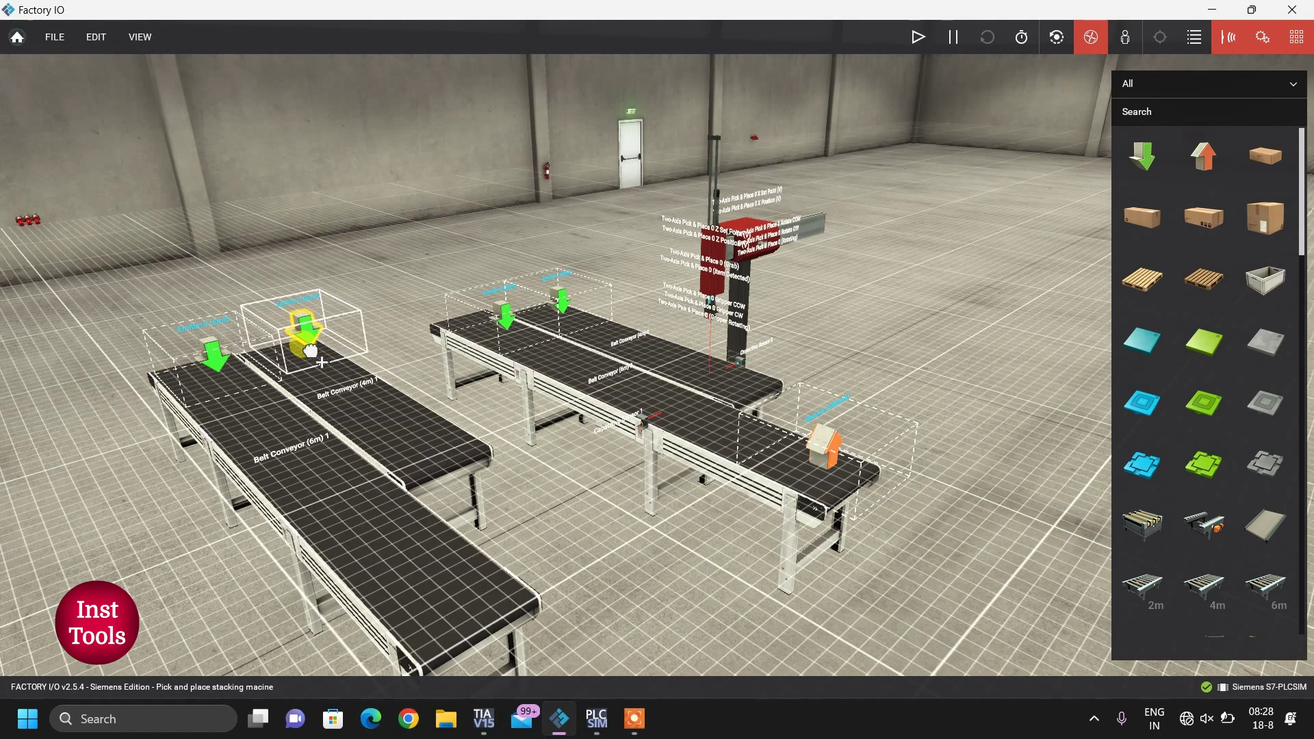
click(306, 356)
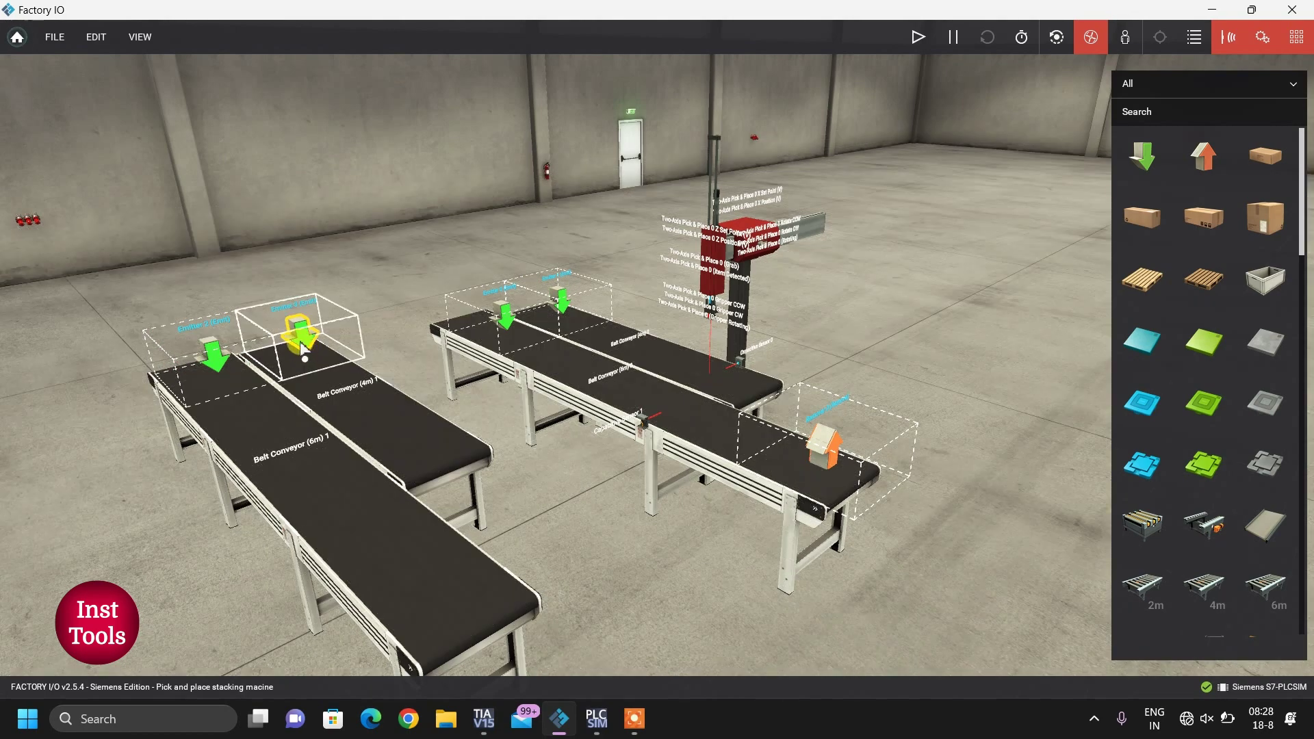
- Set the duplicated emitter on the 4 m conveyor to emit only Blue Product Base parts
right_click(304, 349)
click(381, 234)
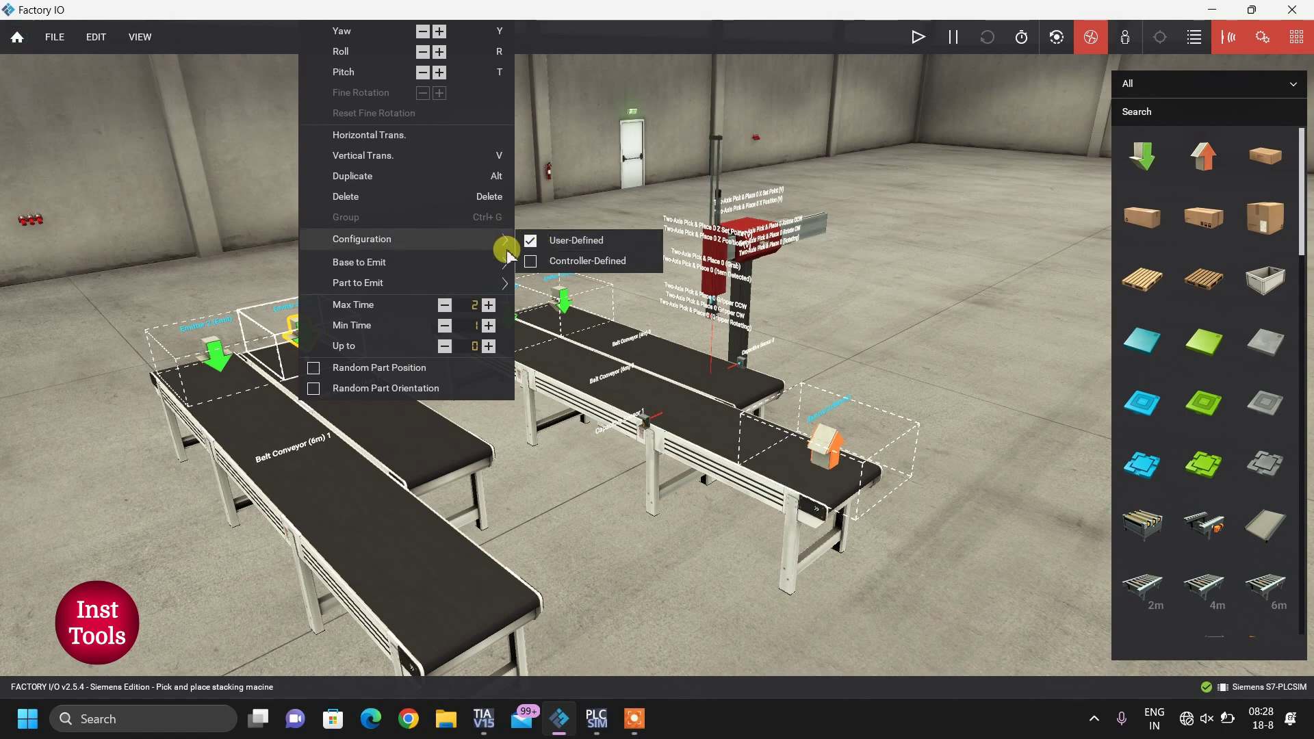
mouse_move(492, 267)
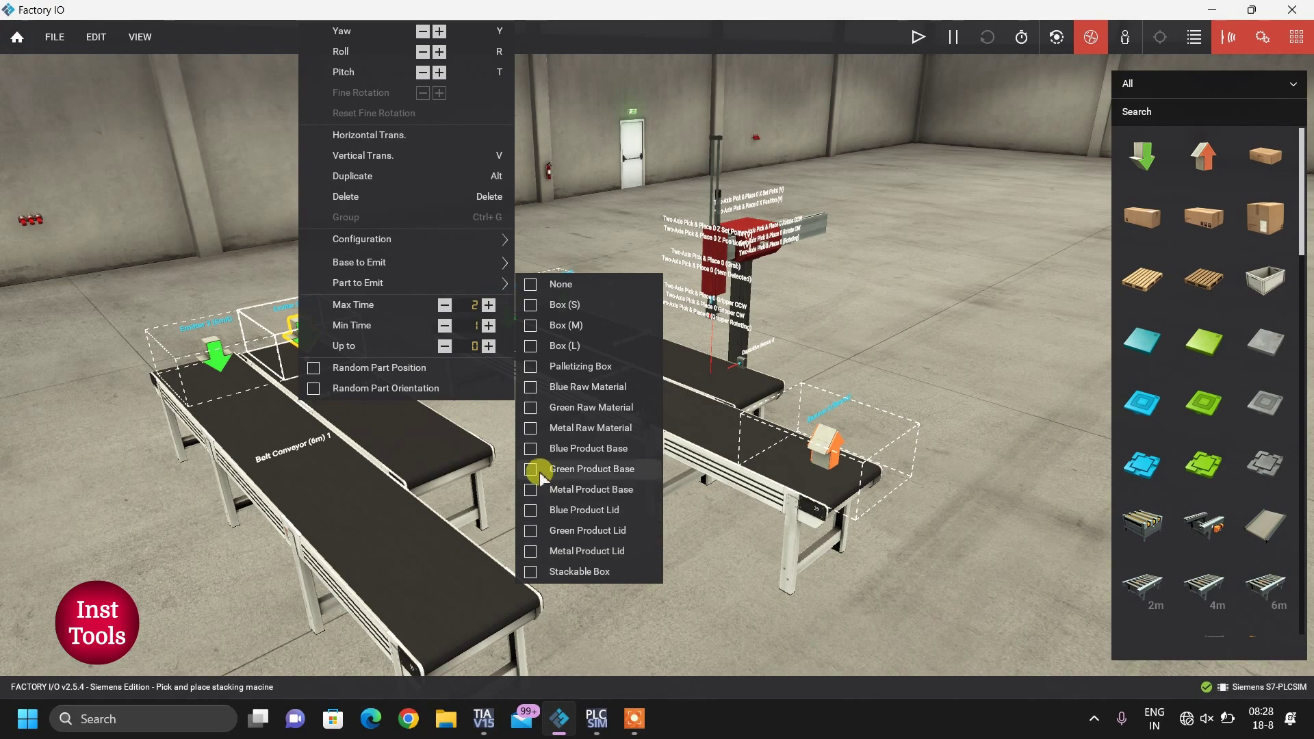
click(593, 451)
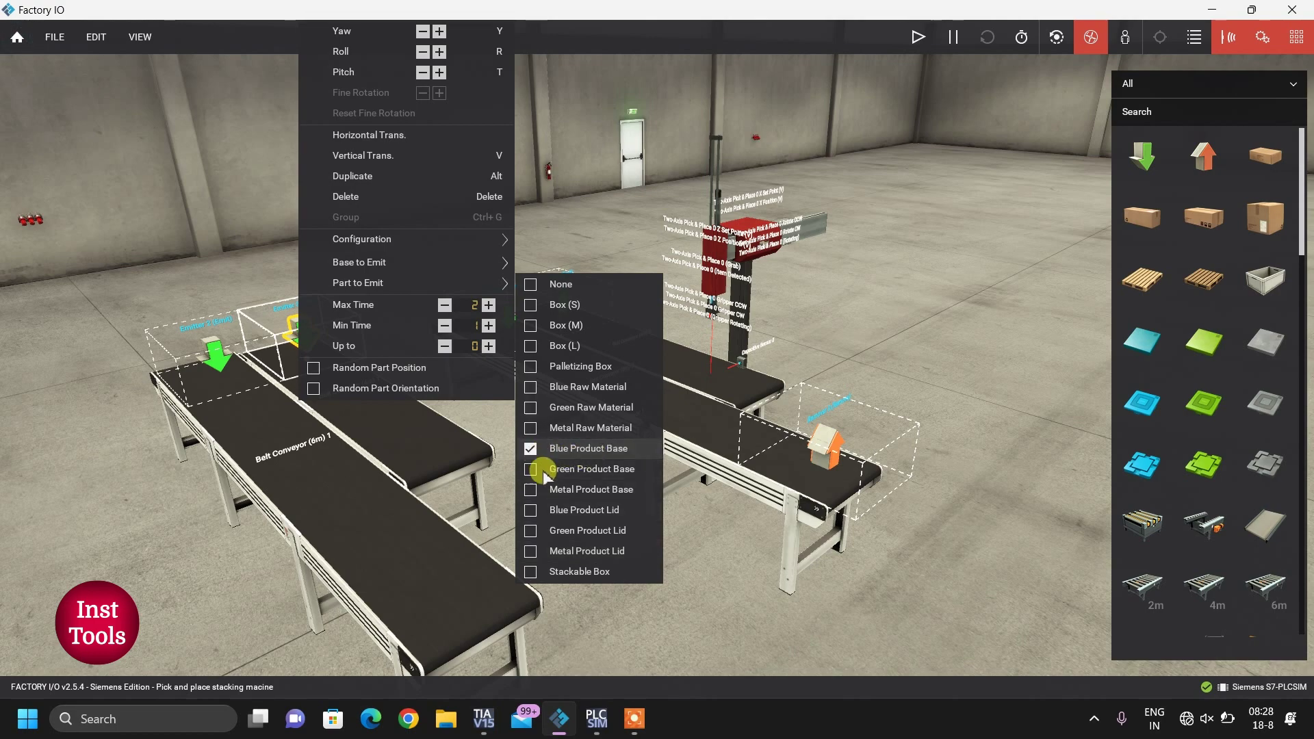
click(505, 506)
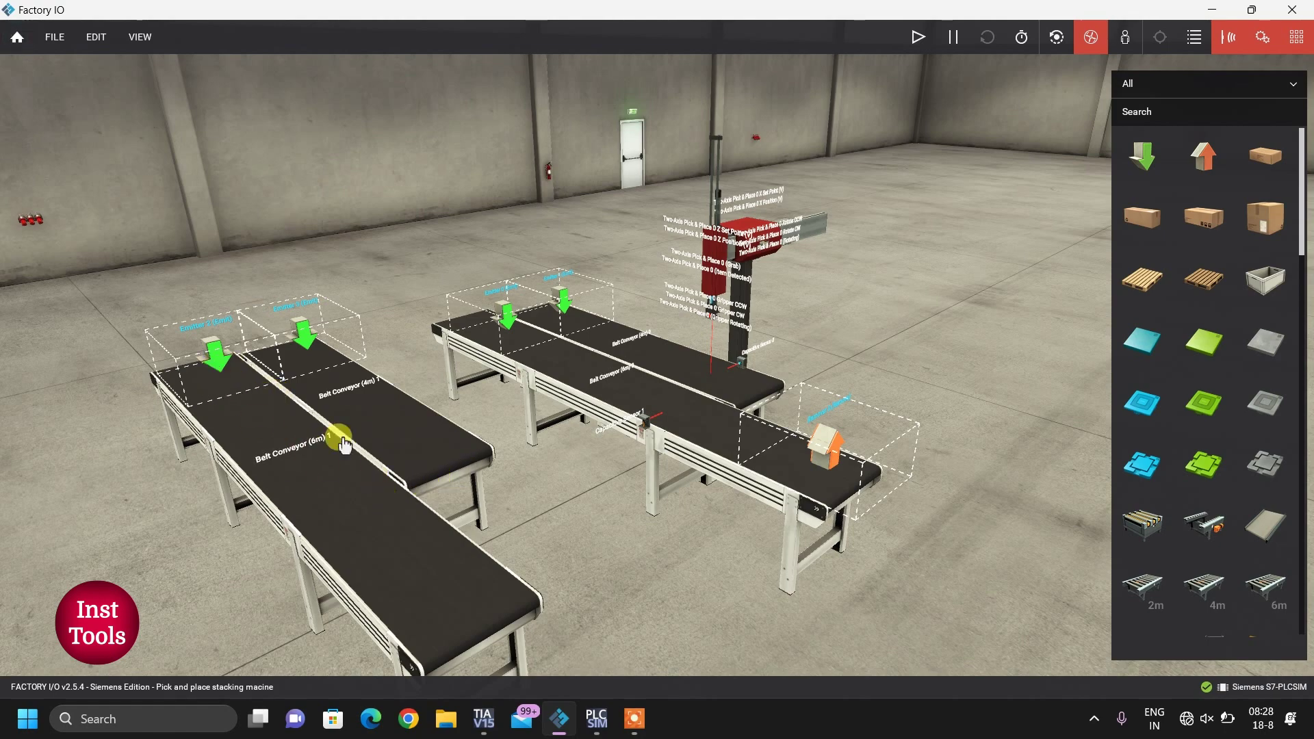
- Review the emission settings, including maximum and minimum time, of the two emitters on the original conveyors
click(510, 322)
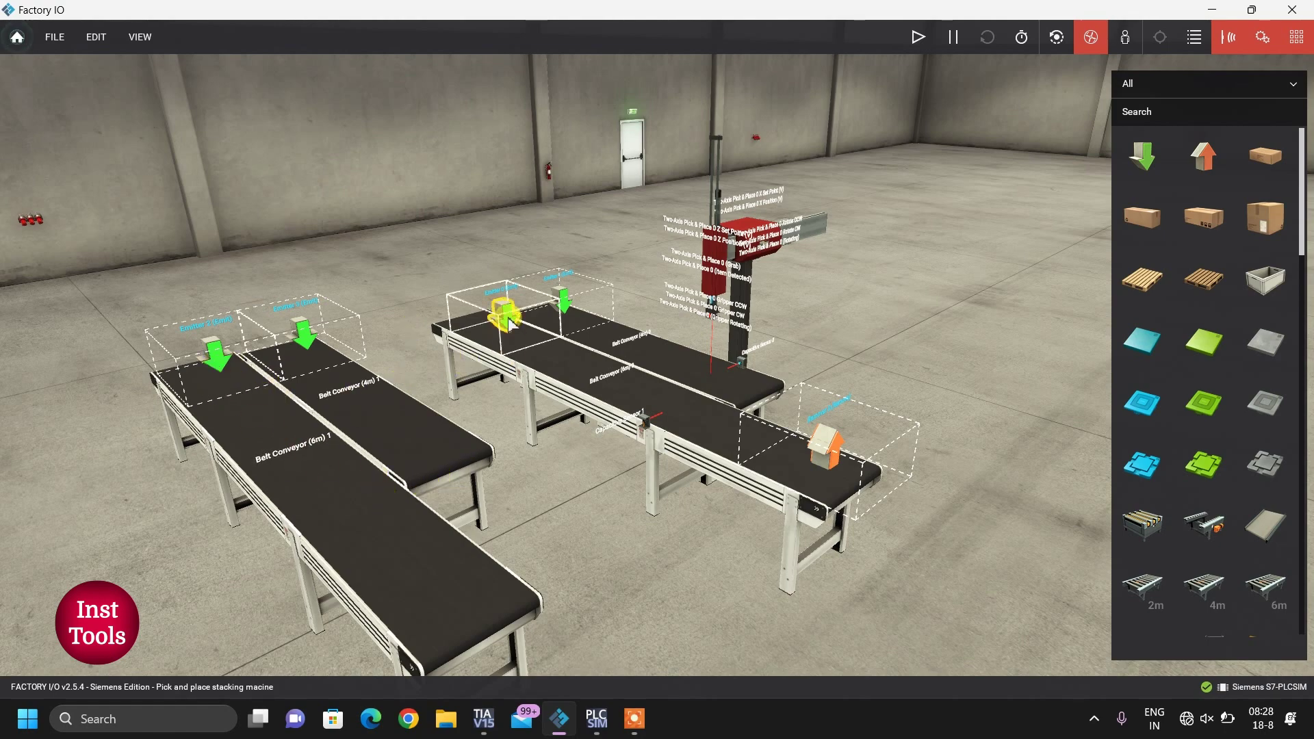
right_click(510, 326)
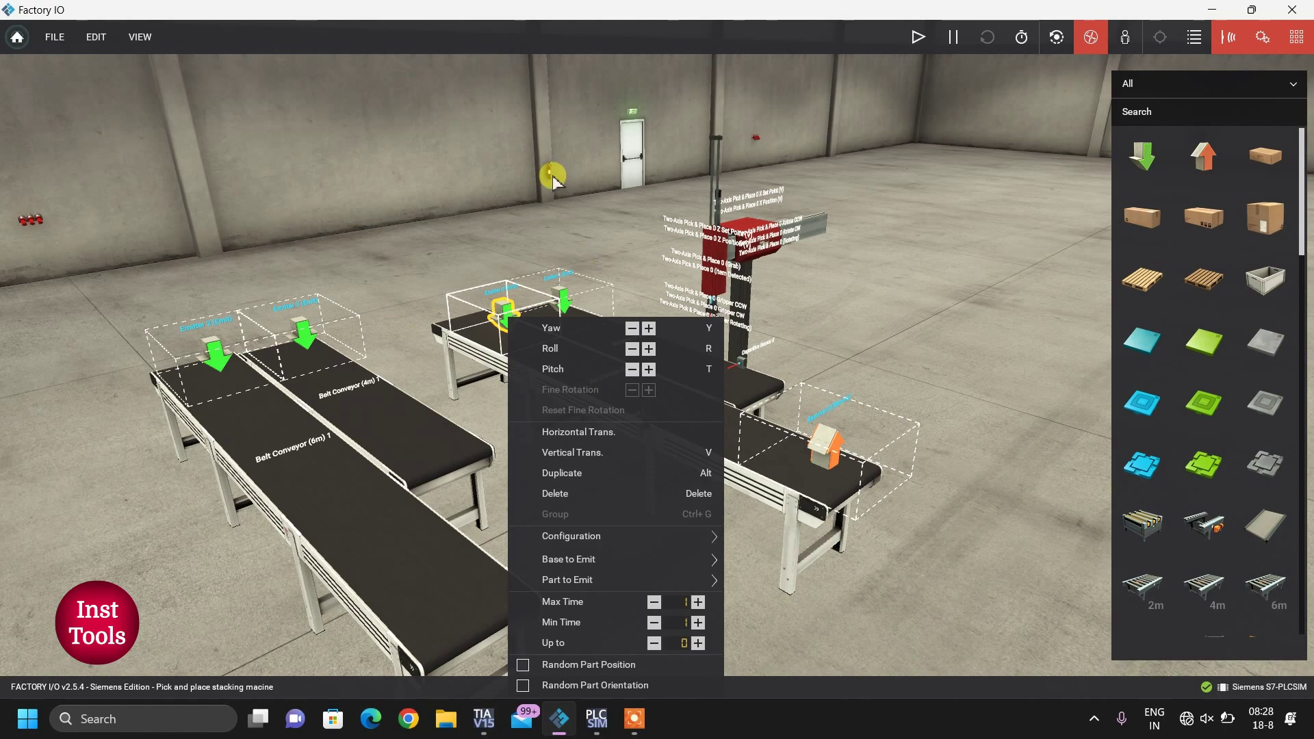
click(575, 310)
right_click(569, 304)
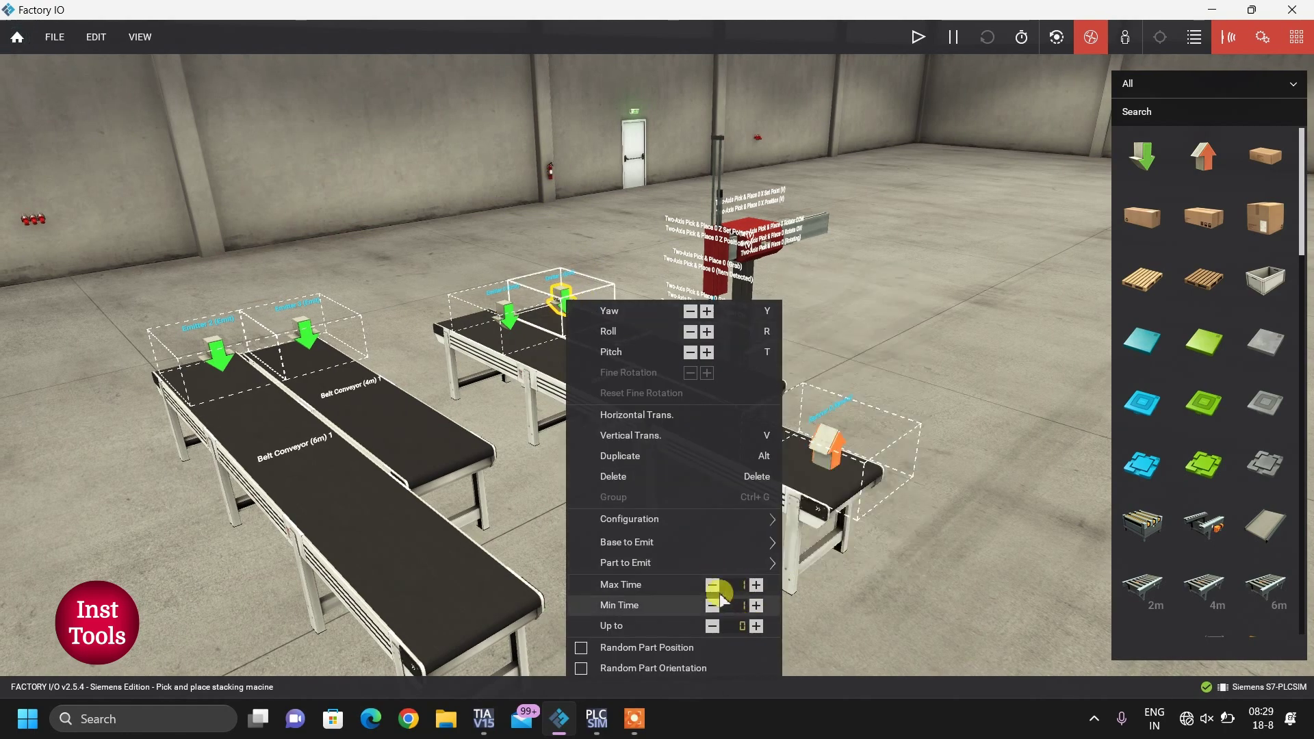
click(562, 441)
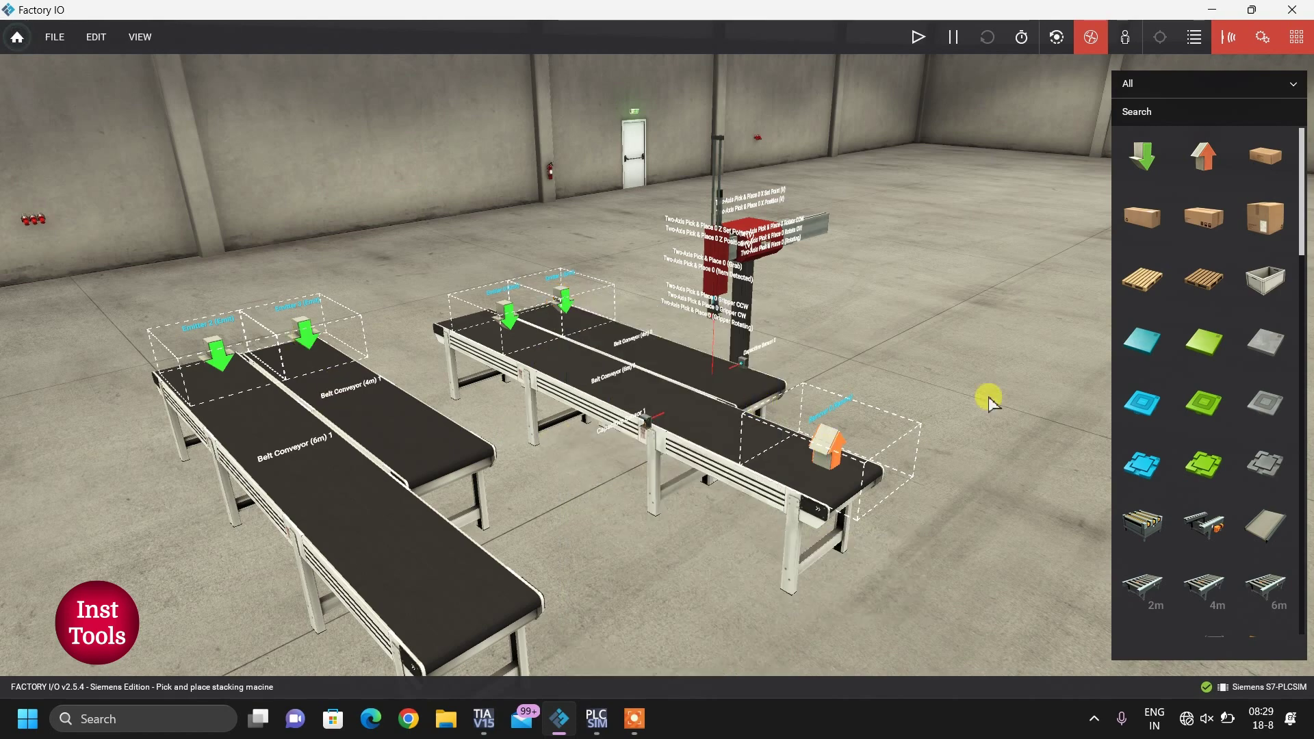
- Place a remover over the discharge end of the new 6 m belt conveyor
drag(1204, 158, 445, 574)
mouse_move(462, 515)
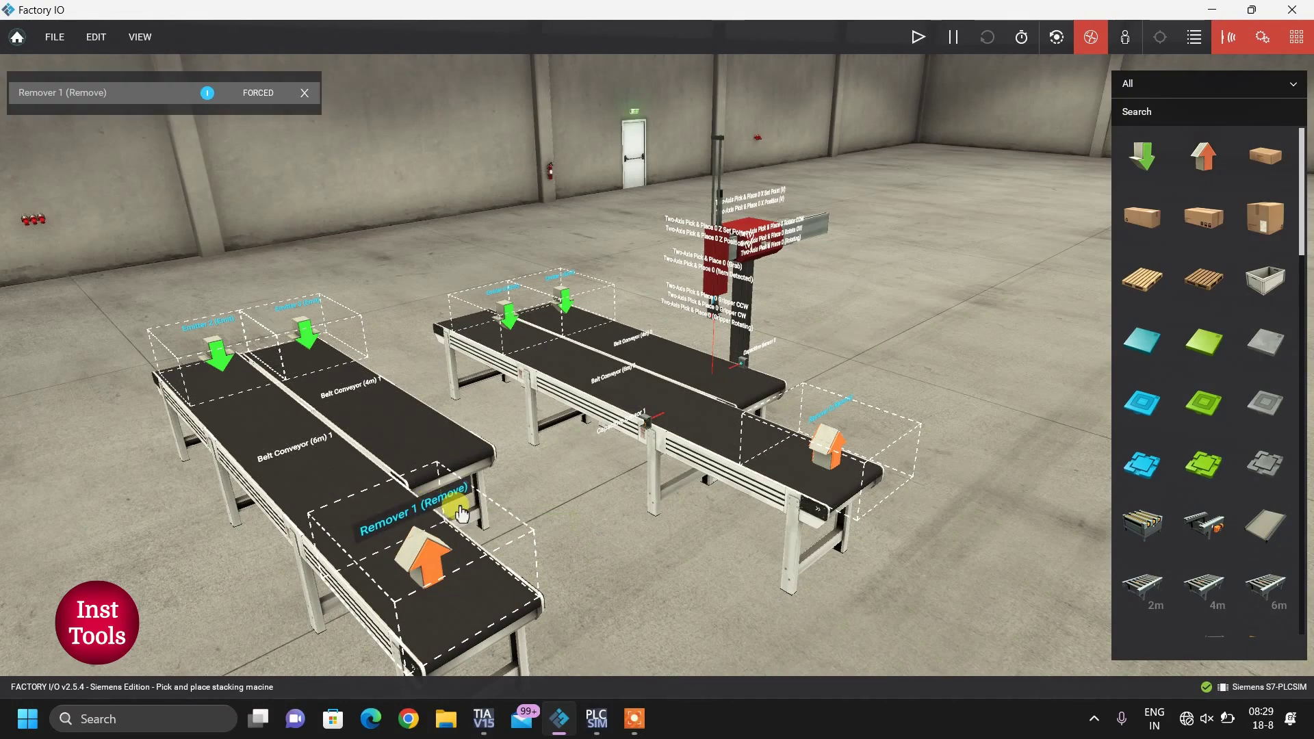
- Release the new remover's forced Remove signal, try its failure-injection setting, and force the signal on again
click(266, 94)
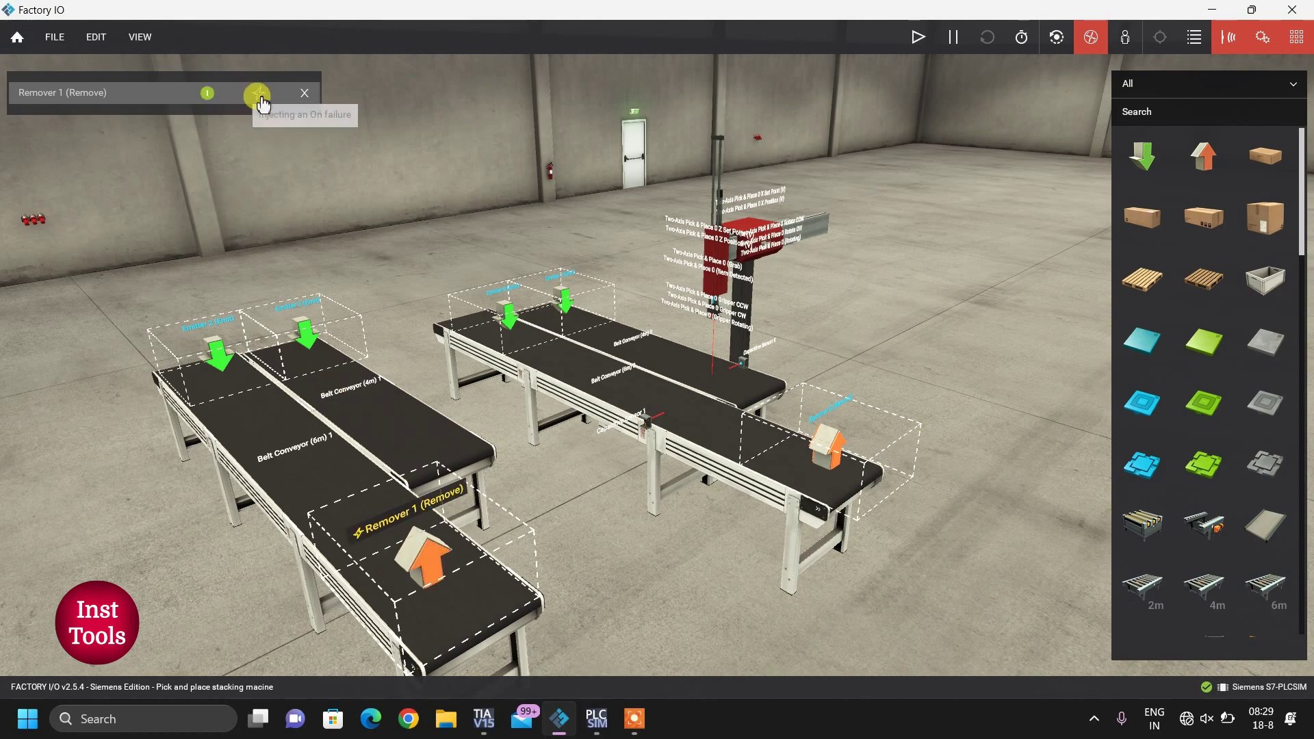
click(257, 105)
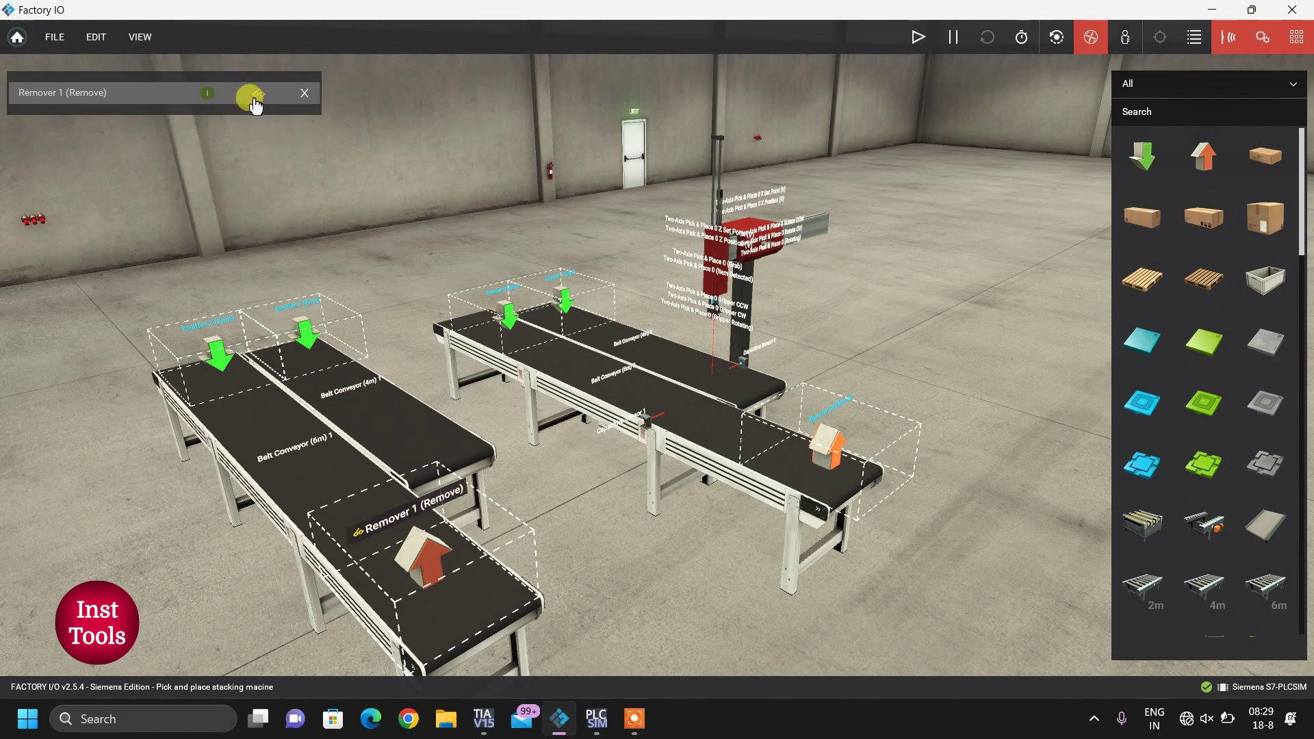
click(208, 94)
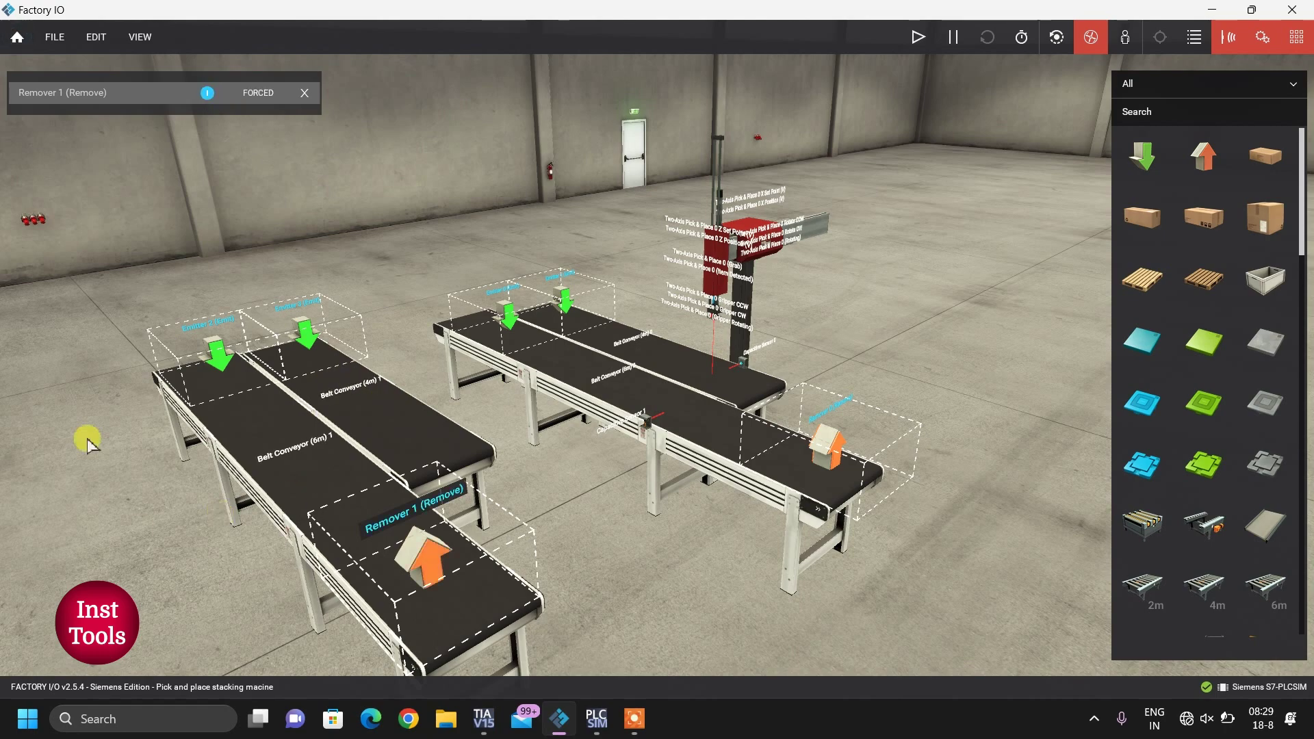
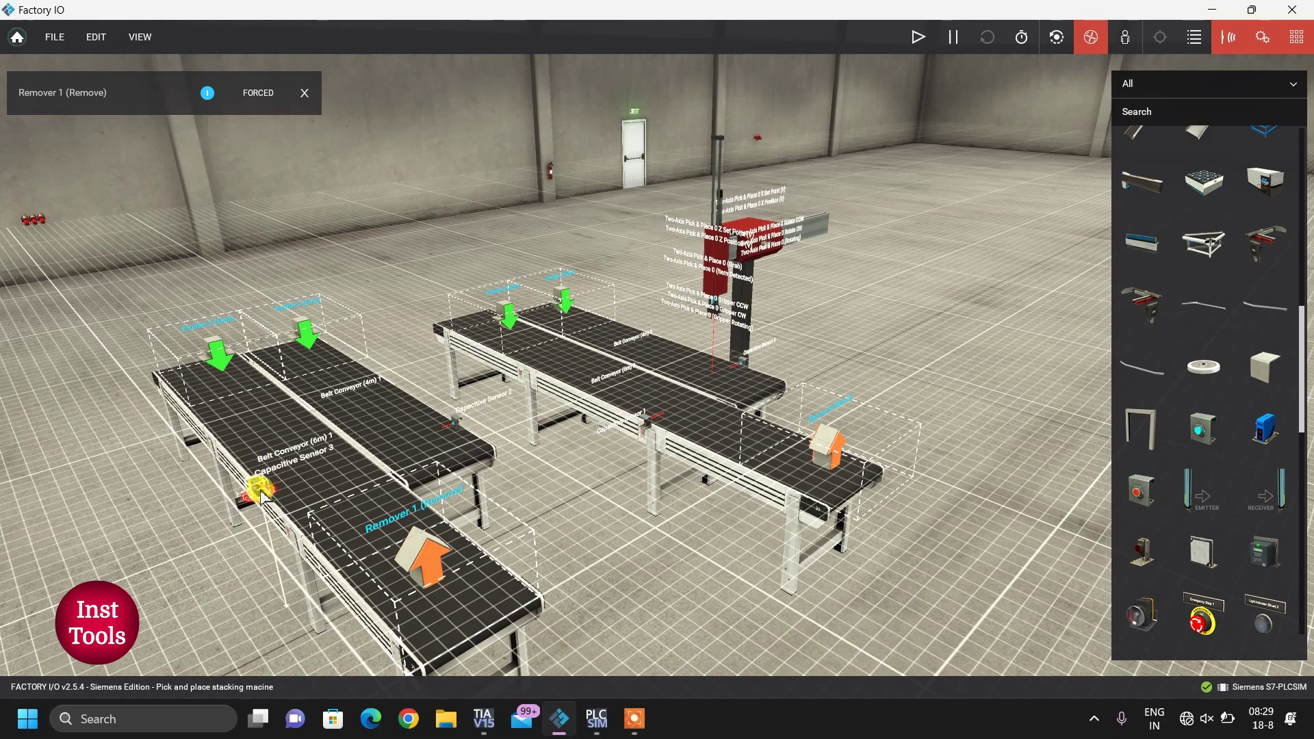
- Position a capacitive sensor at the outer side of the new 6 m belt conveyor, pointing across the belt
drag(262, 497, 266, 500)
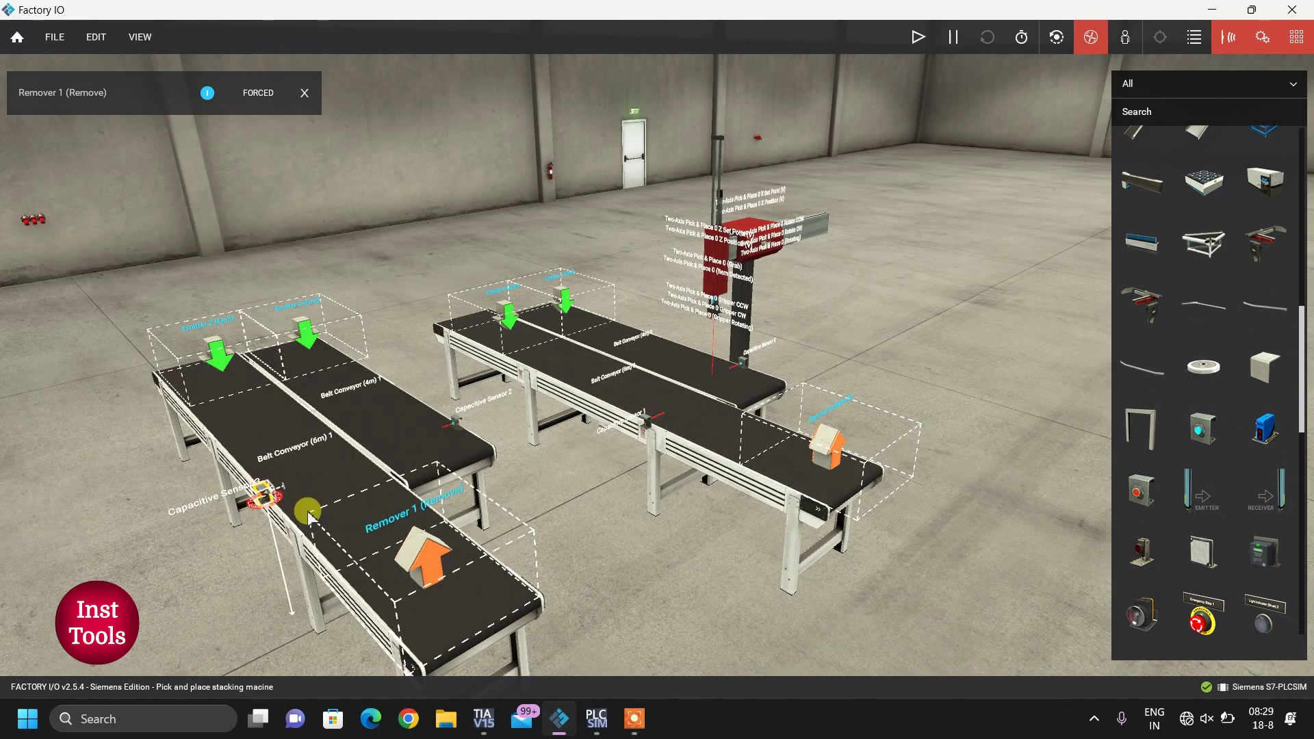
drag(253, 492, 662, 455)
scroll(246, 489, up, 3)
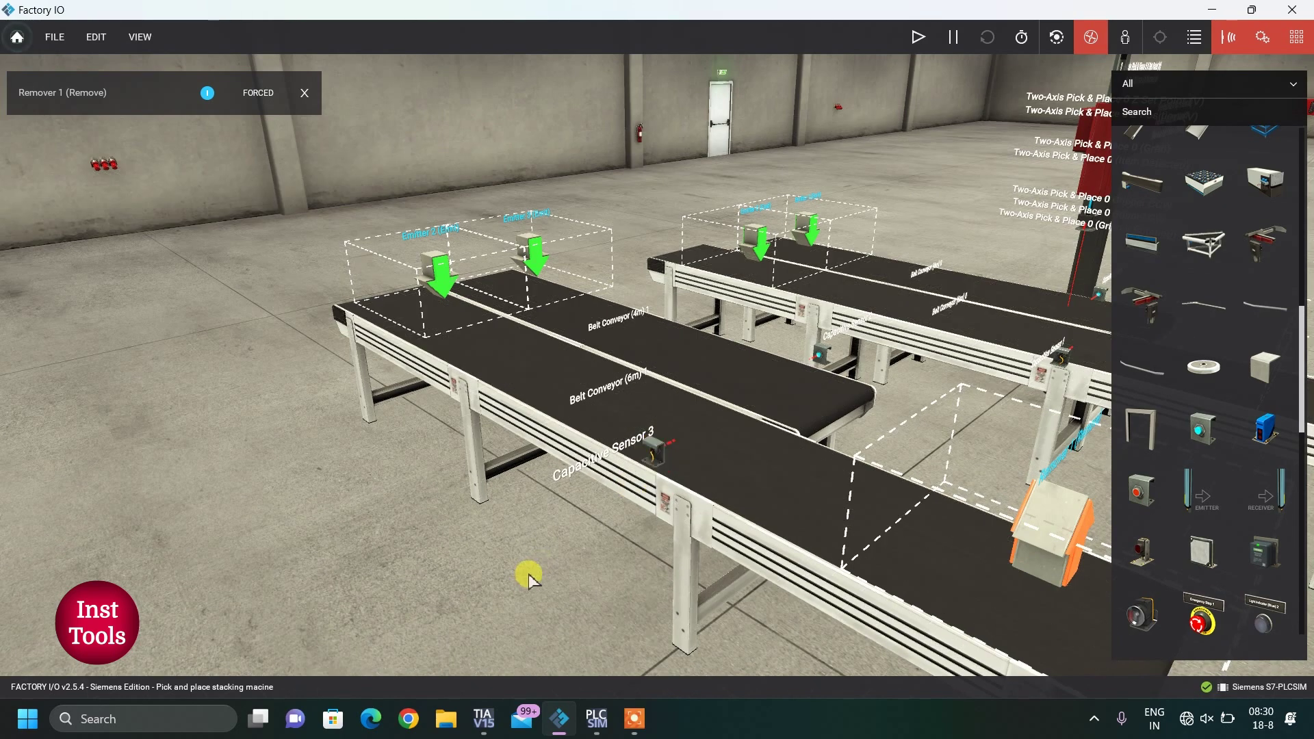
scroll(536, 569, down, 2)
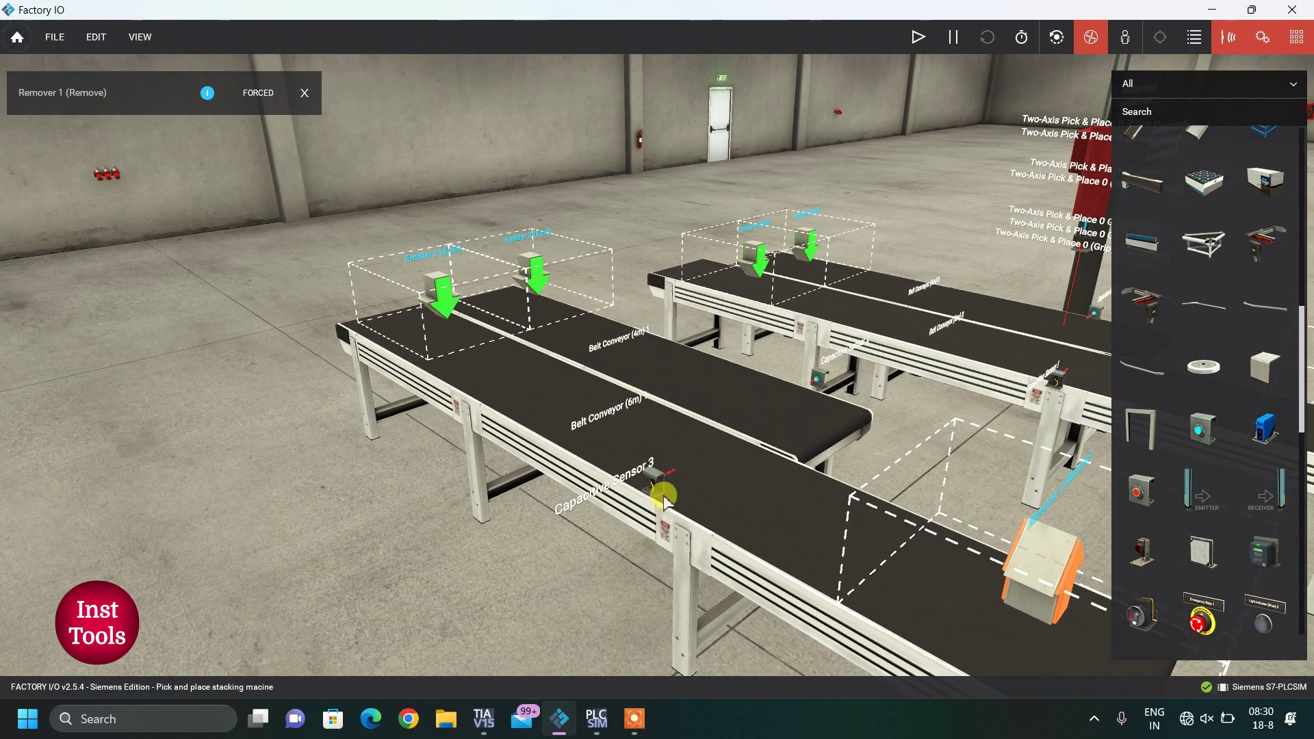
scroll(383, 474, up, 3)
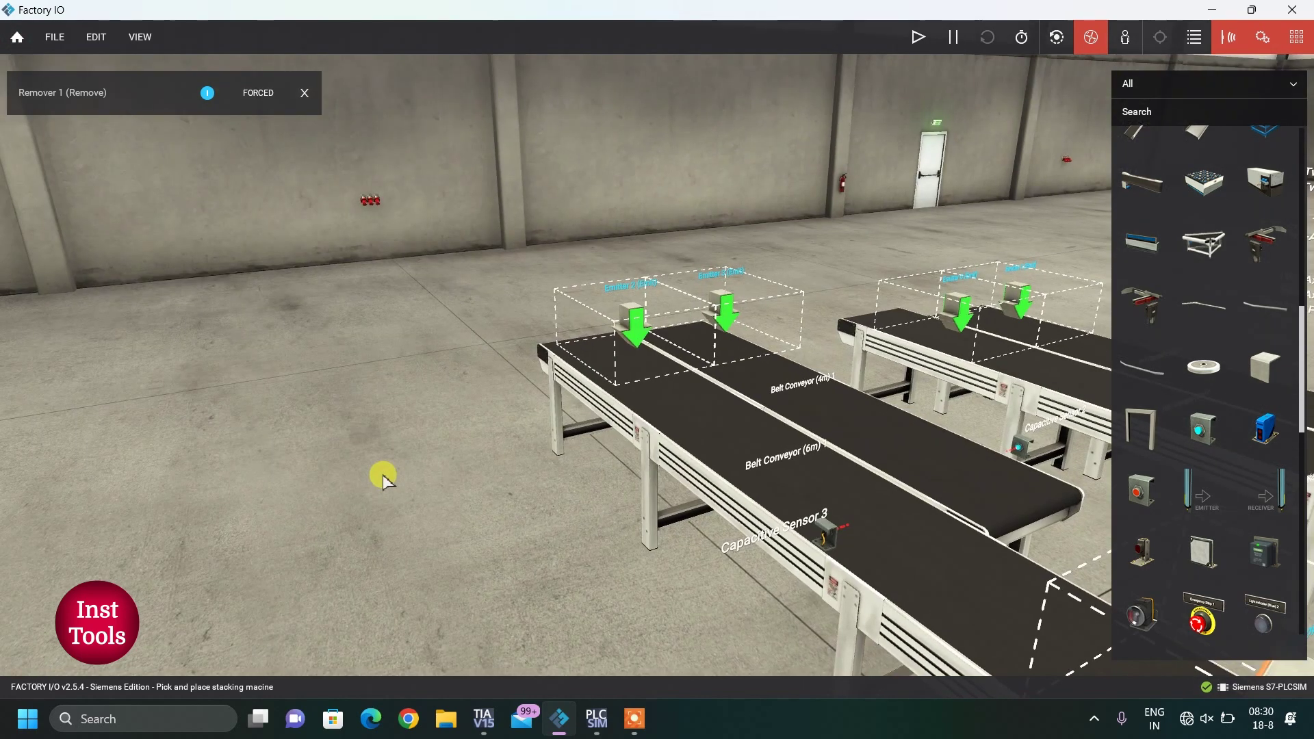
- Add a Two-Axis Pick & Place beside the new 4 m belt conveyor
scroll(384, 475, down, 3)
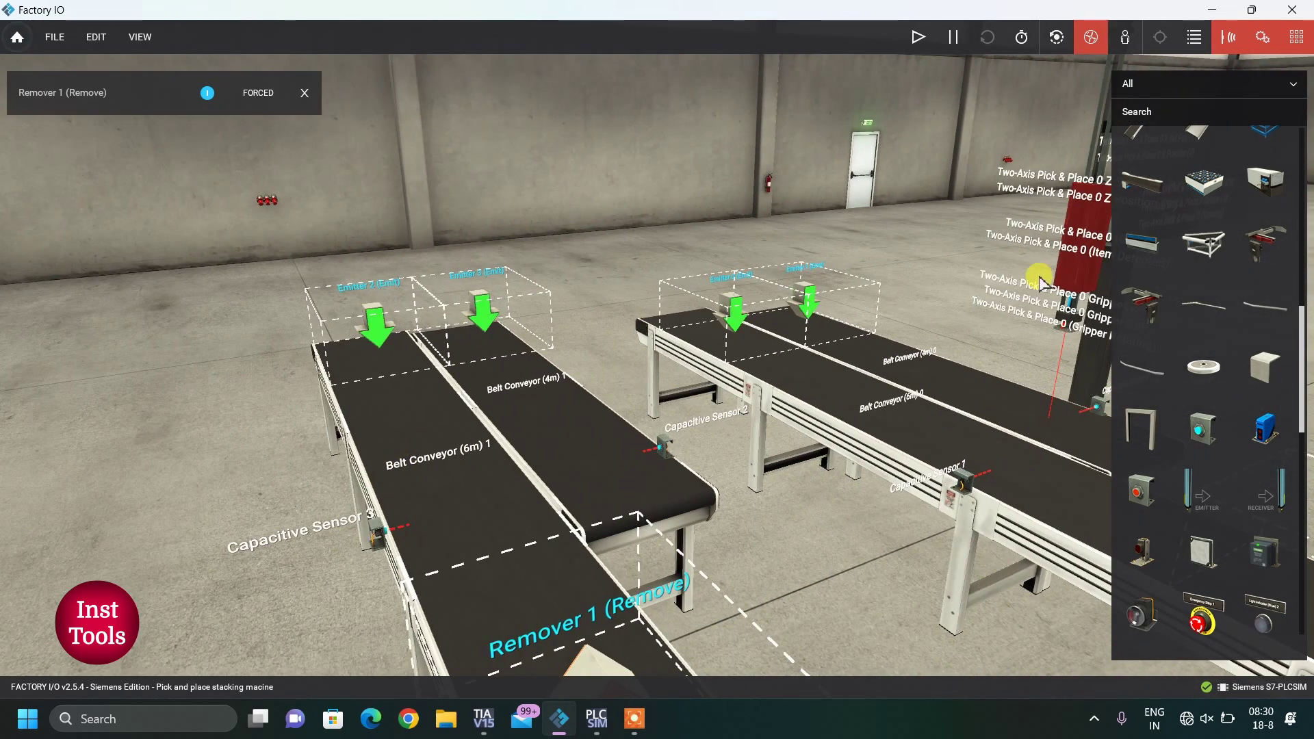
scroll(993, 400, down, 2)
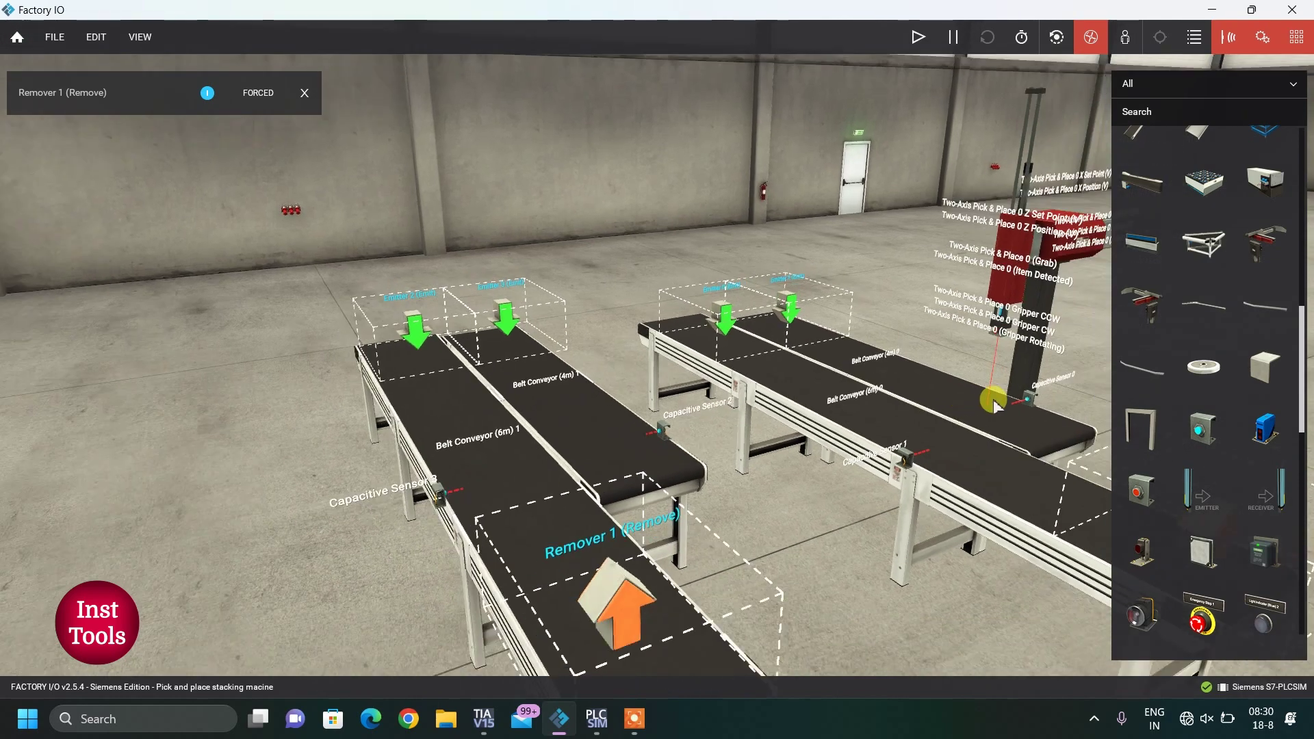
scroll(993, 400, down, 4)
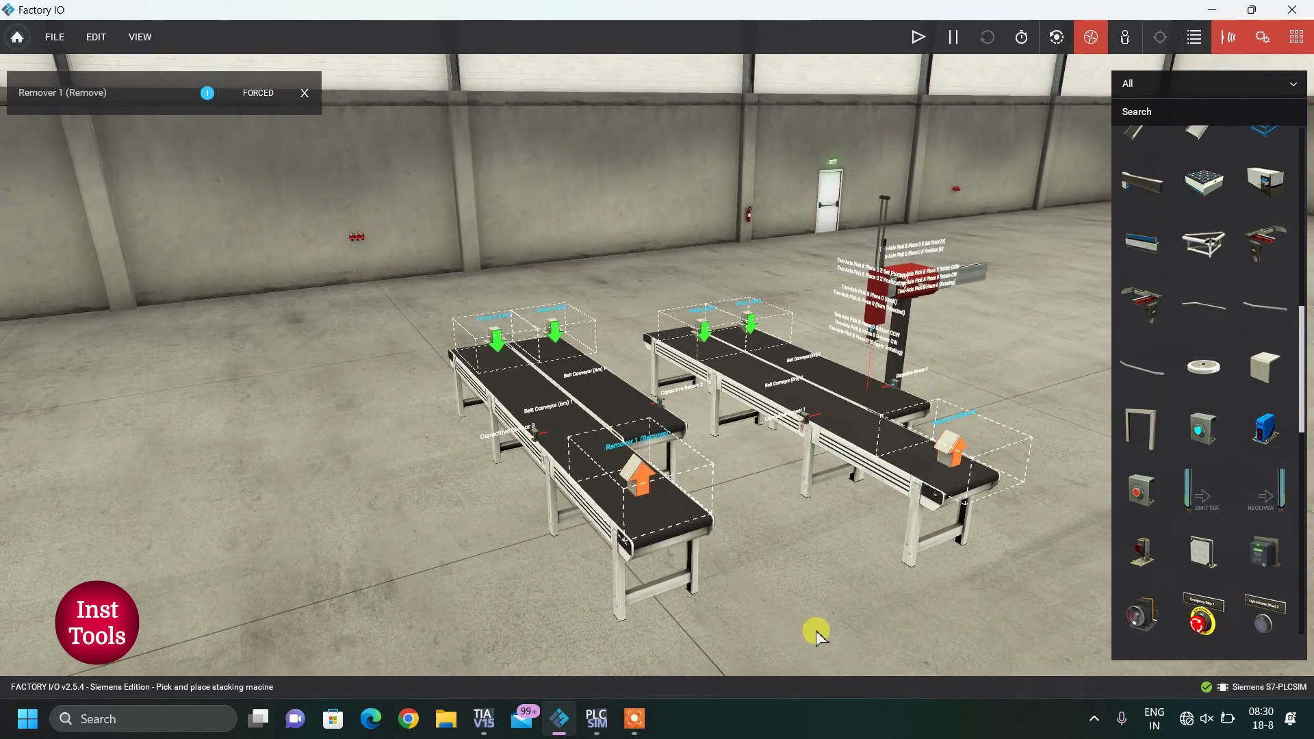
drag(805, 653, 370, 301)
scroll(1253, 315, down, 5)
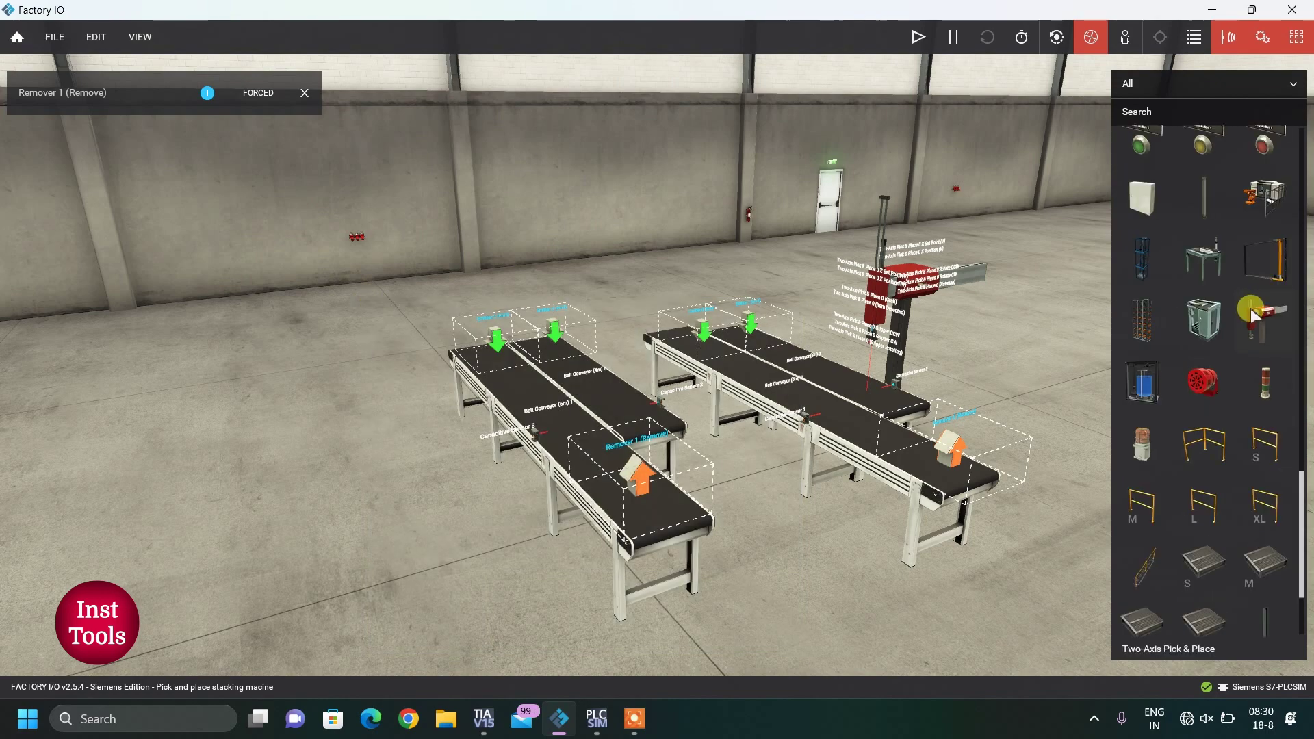
drag(1262, 320, 626, 457)
right_drag(733, 445, 645, 352)
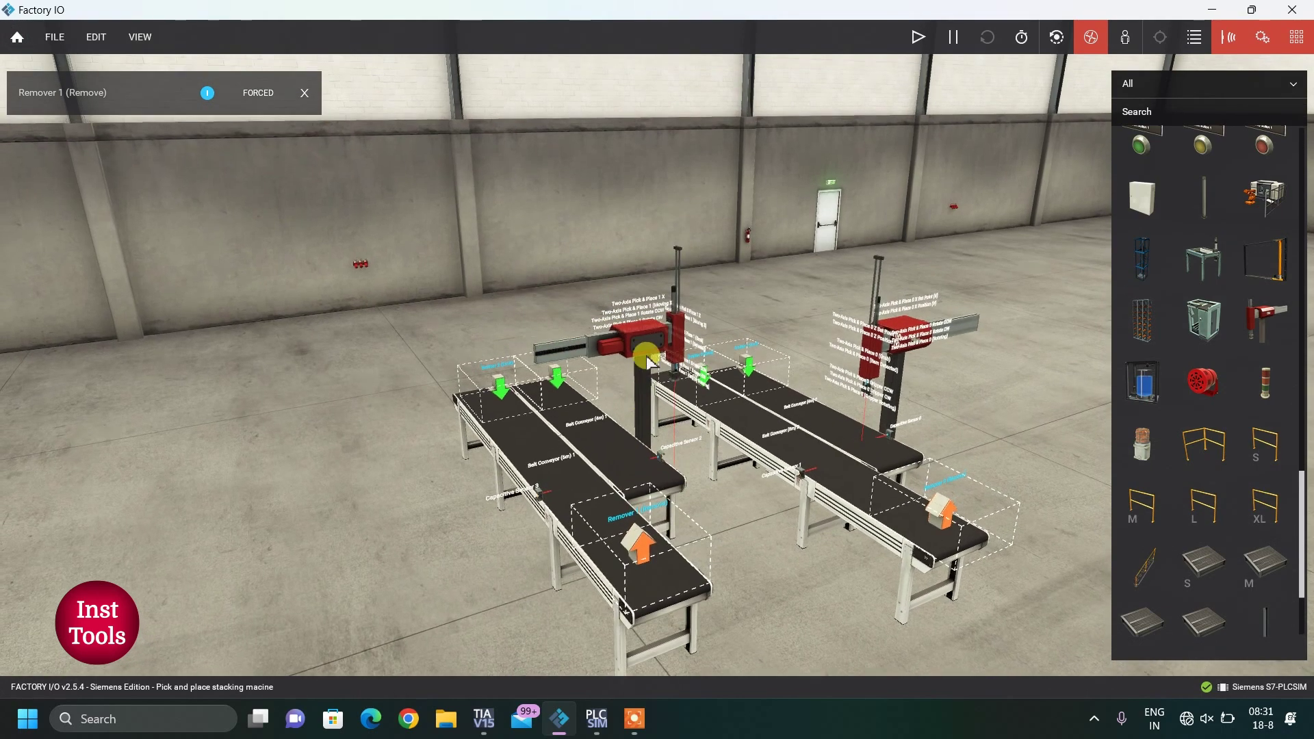
- Turn the new Two-Axis Pick & Place around and move it to the open floor behind the new conveyors
right_click(644, 346)
mouse_move(707, 558)
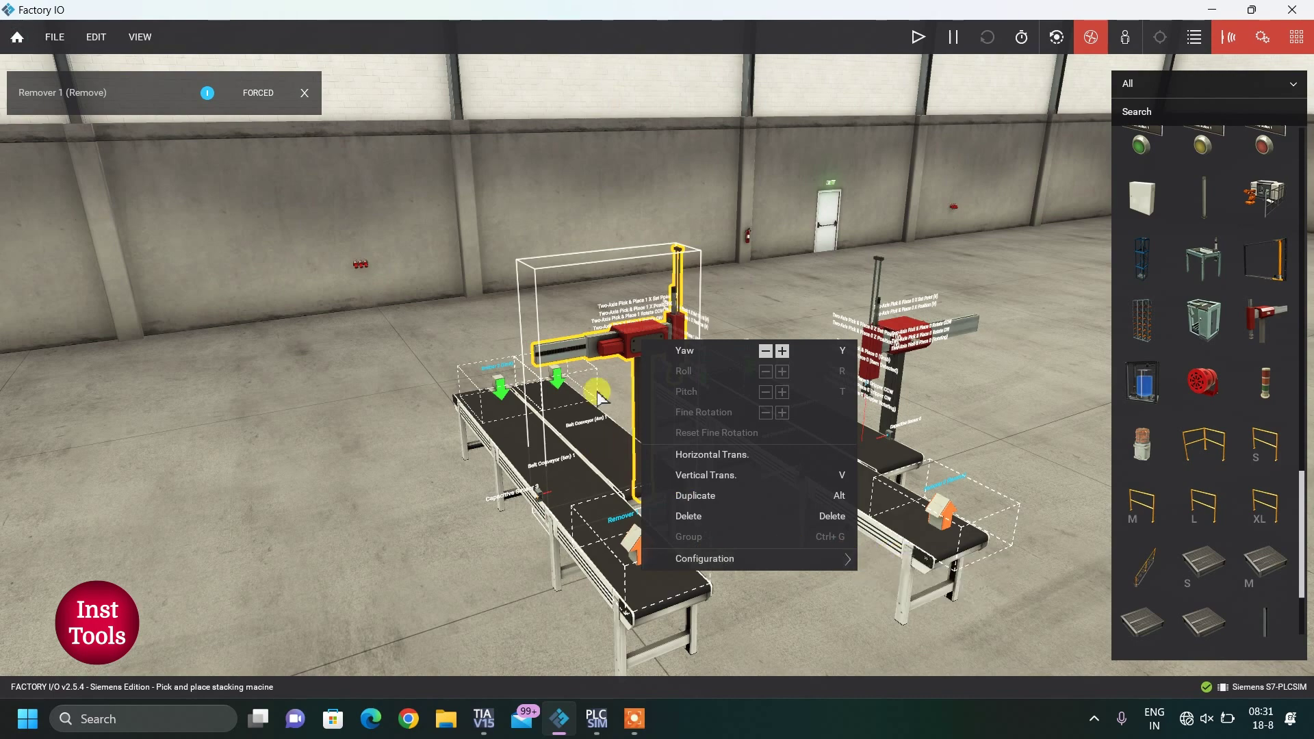
click(626, 331)
drag(647, 342, 603, 394)
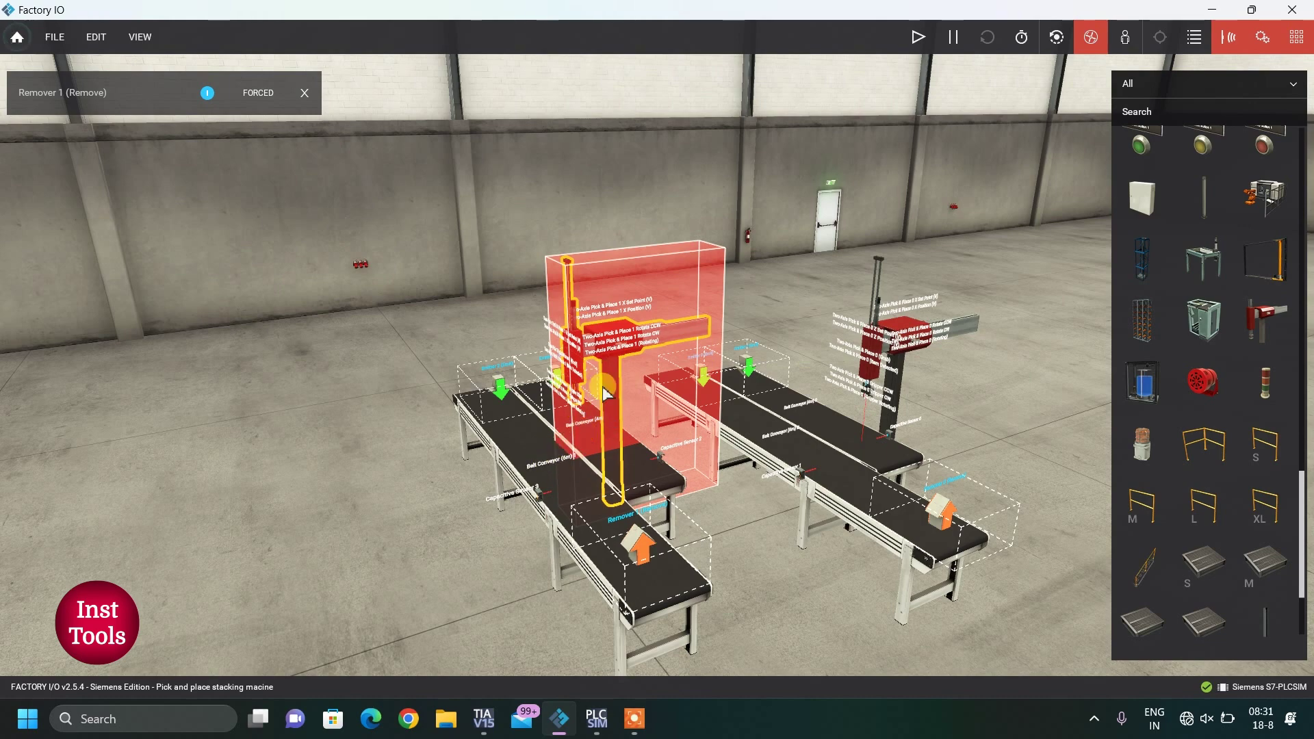
drag(602, 342, 373, 272)
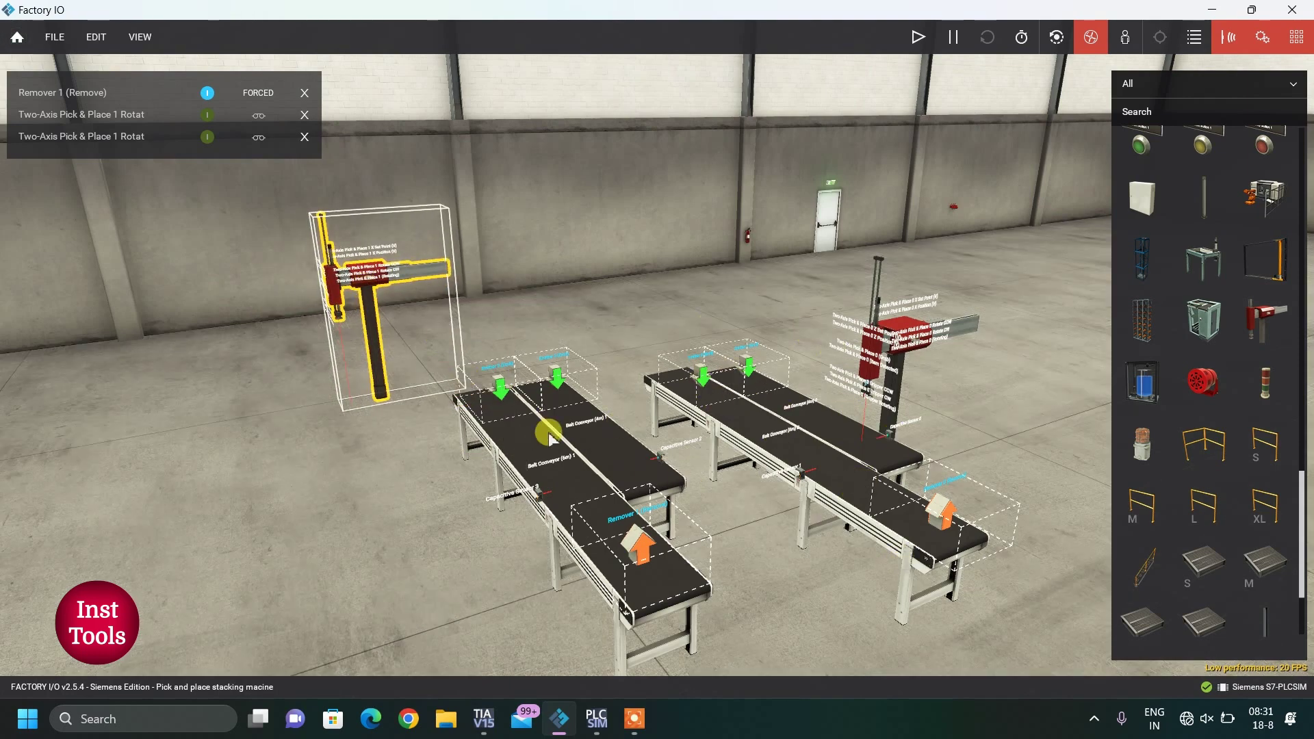
- Delete the duplicate set of two belt conveyors, two emitters, the remover and the 6 m conveyor's capacitive sensor
click(517, 395)
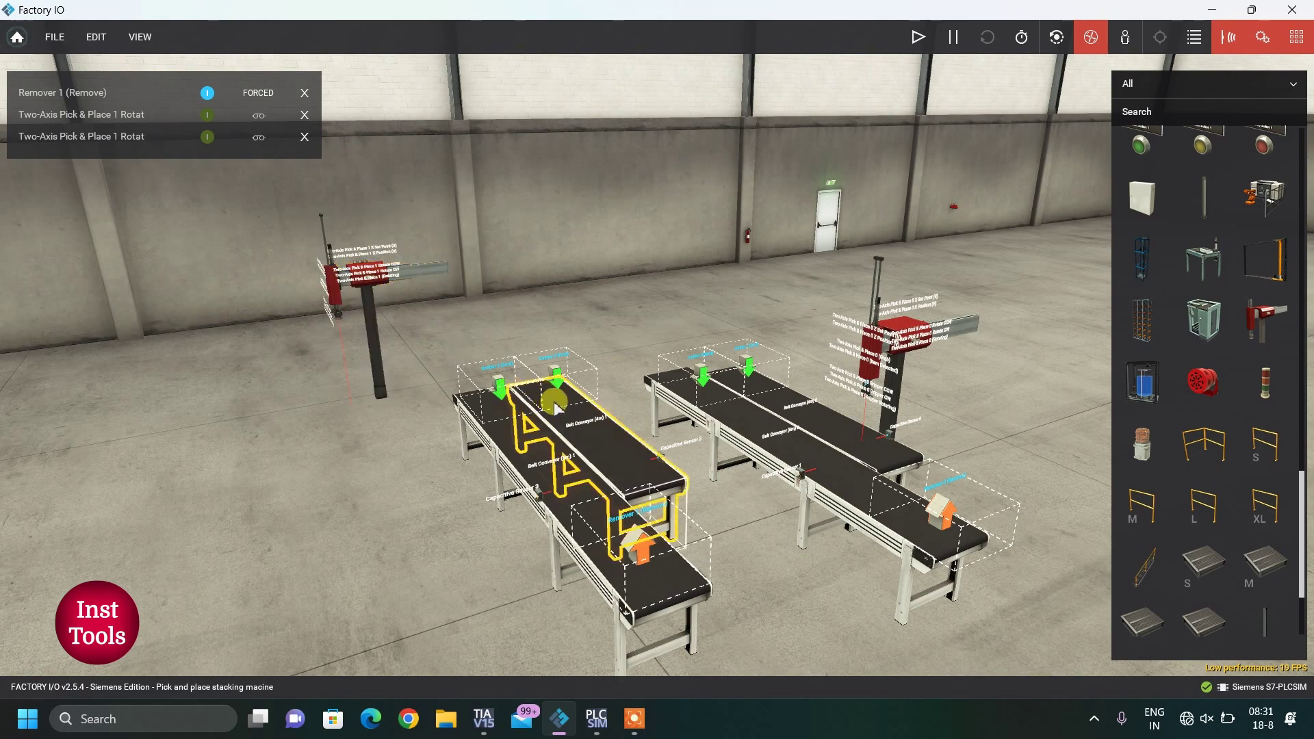
key(Delete)
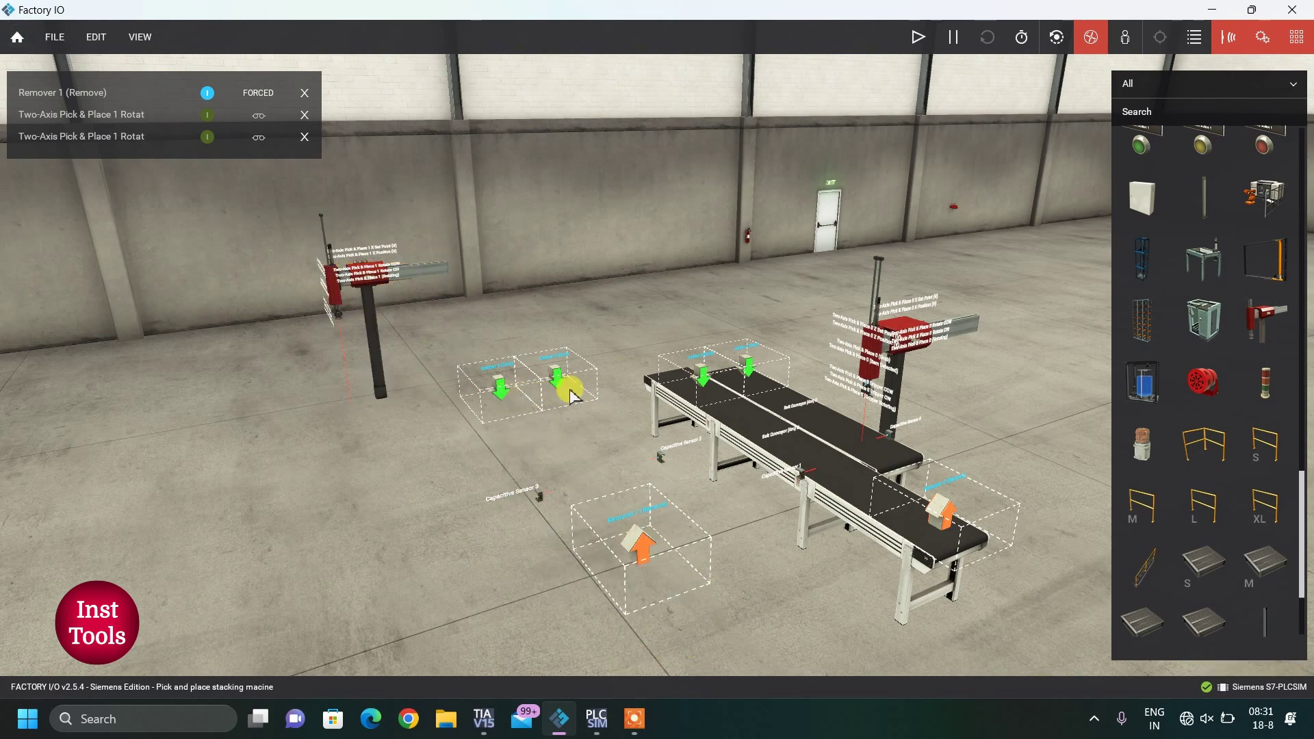
key(Delete)
click(638, 545)
key(Delete)
click(540, 495)
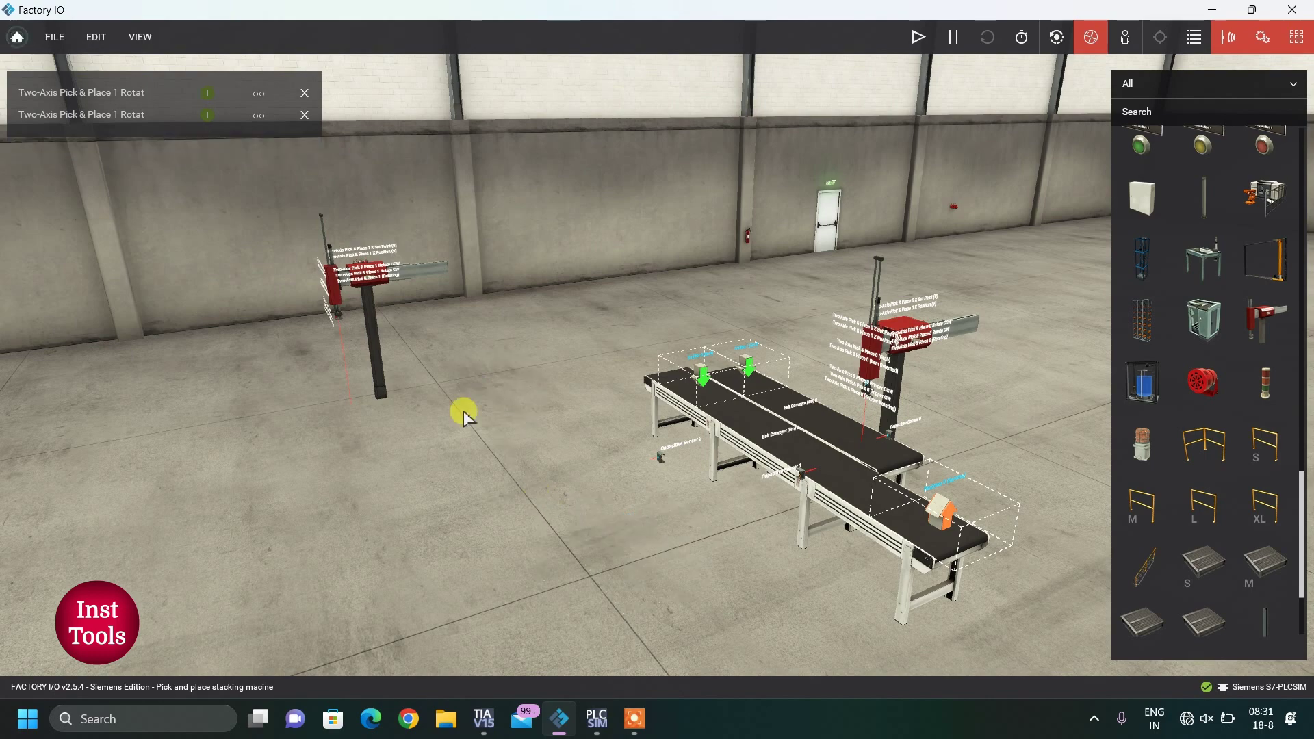
- Move the new Two-Axis Pick & Place in front of the original conveyors and unpin its two rotation tags
drag(380, 309, 602, 452)
right_drag(464, 441, 590, 395)
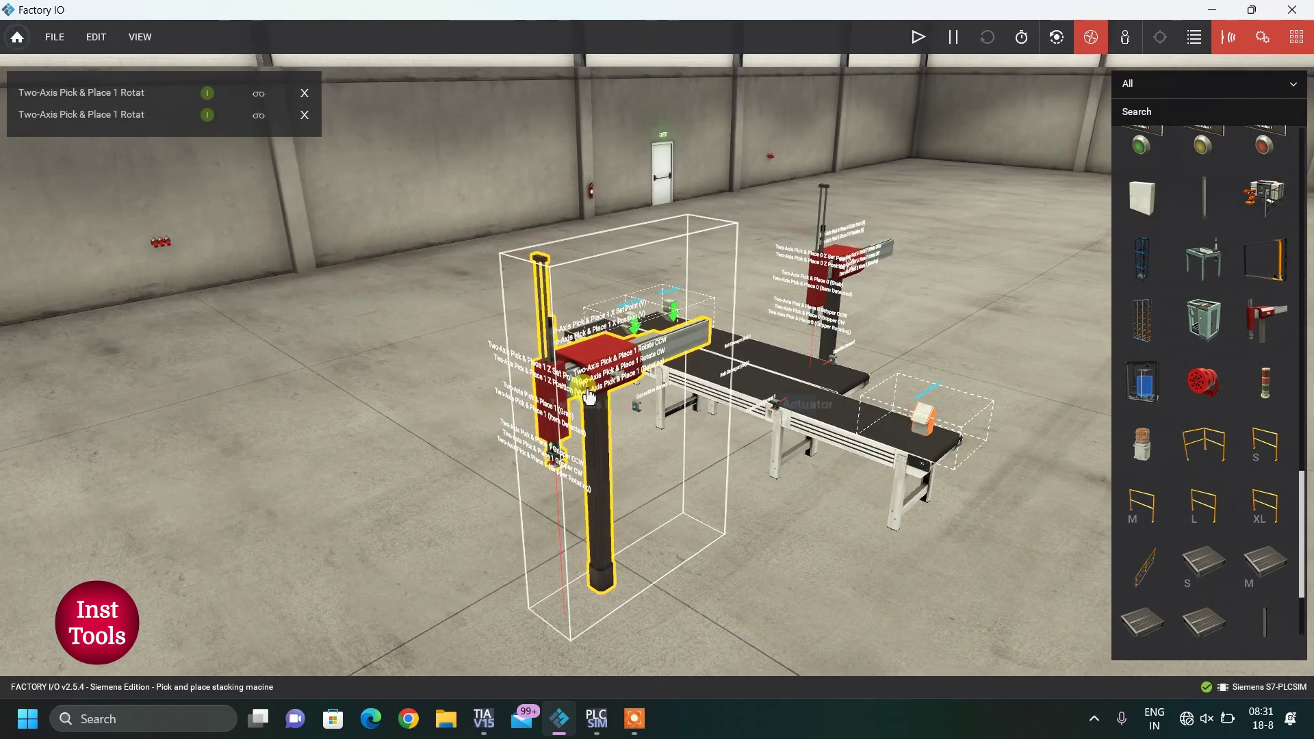
scroll(590, 395, up, 5)
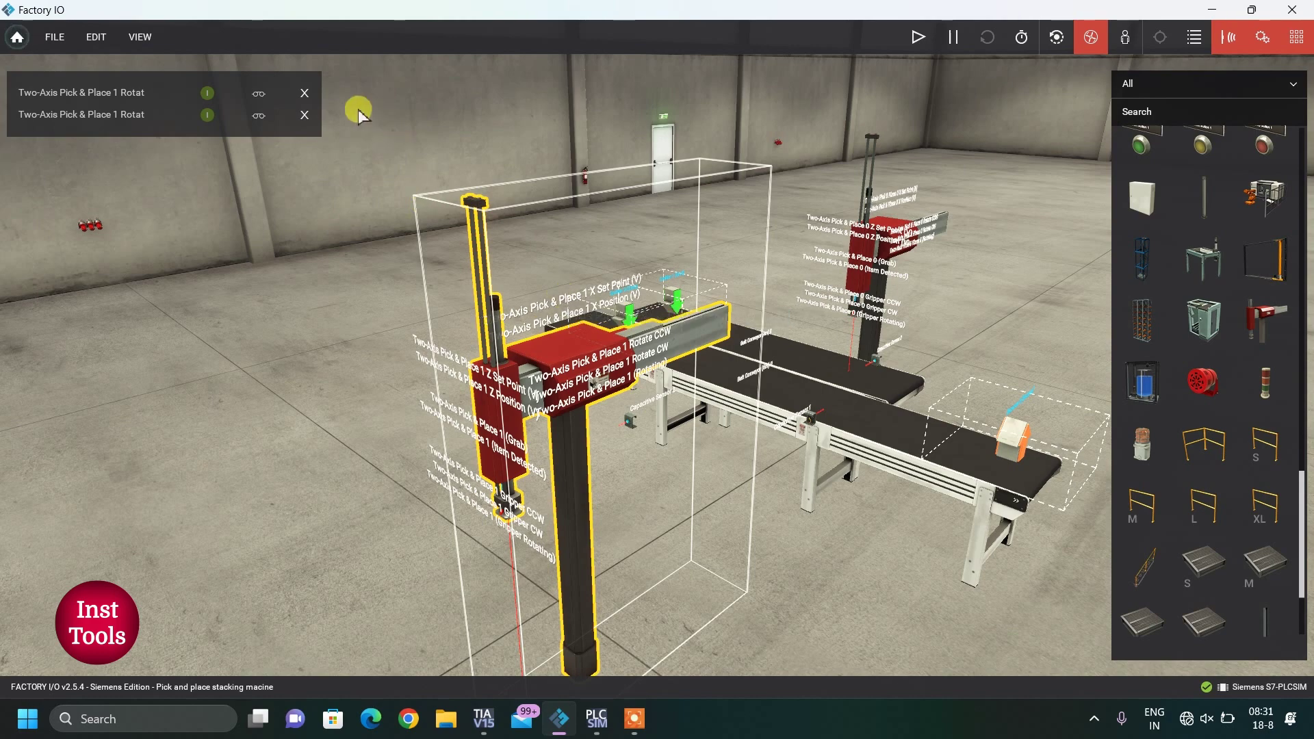
click(304, 94)
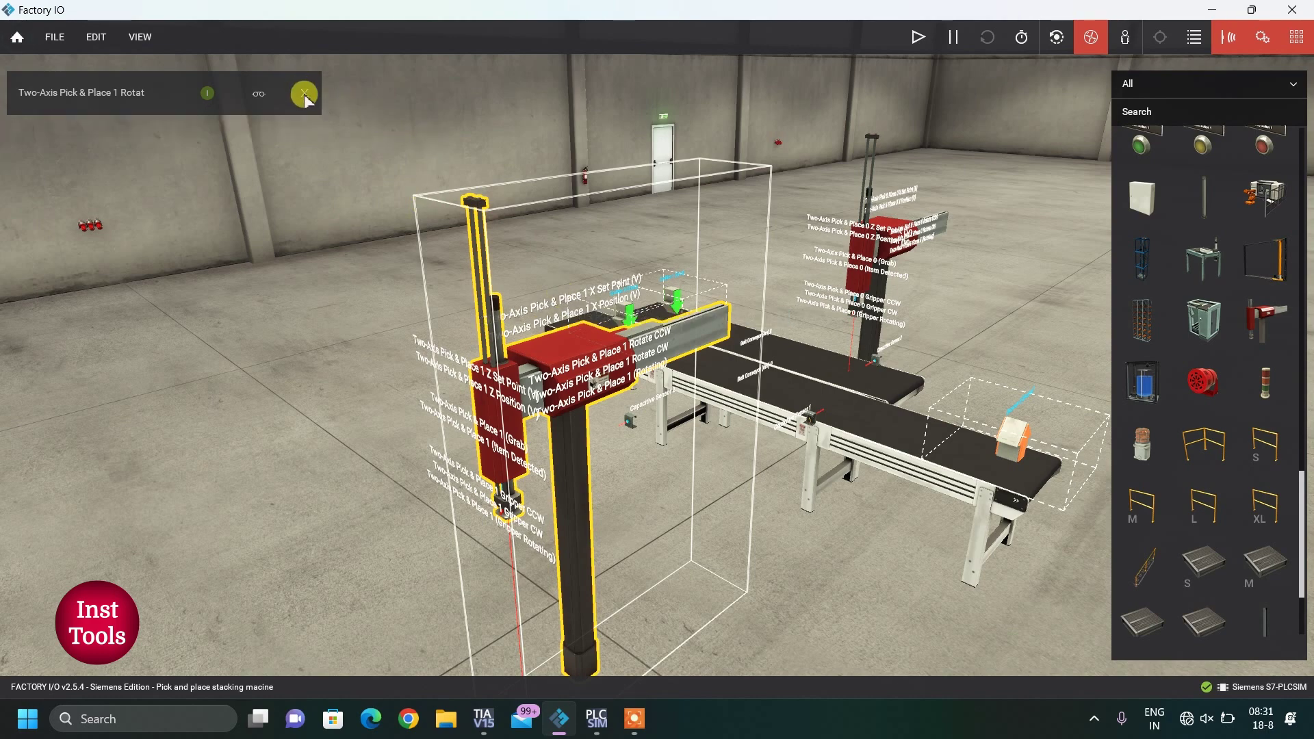
click(304, 94)
- Pin the X Set Point, Z Set Point and Grab tags of the new Two-Axis Pick & Place
click(565, 305)
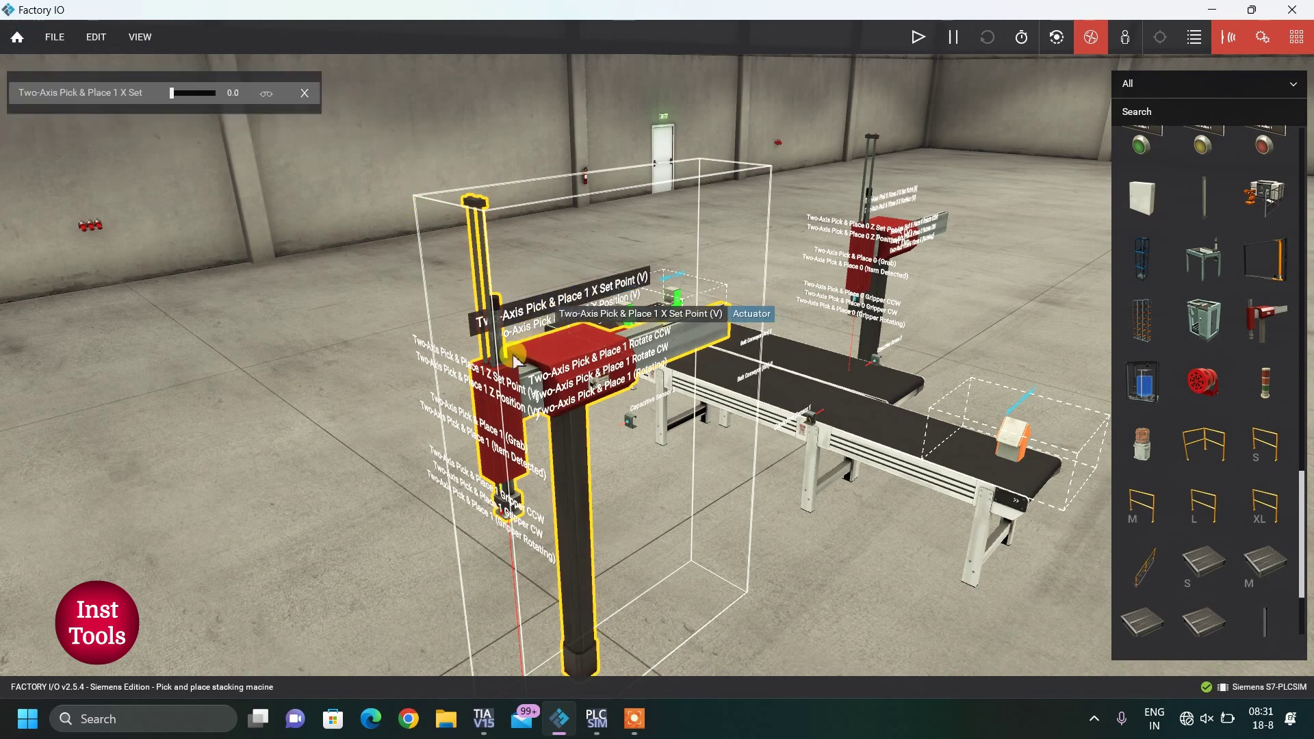
click(507, 389)
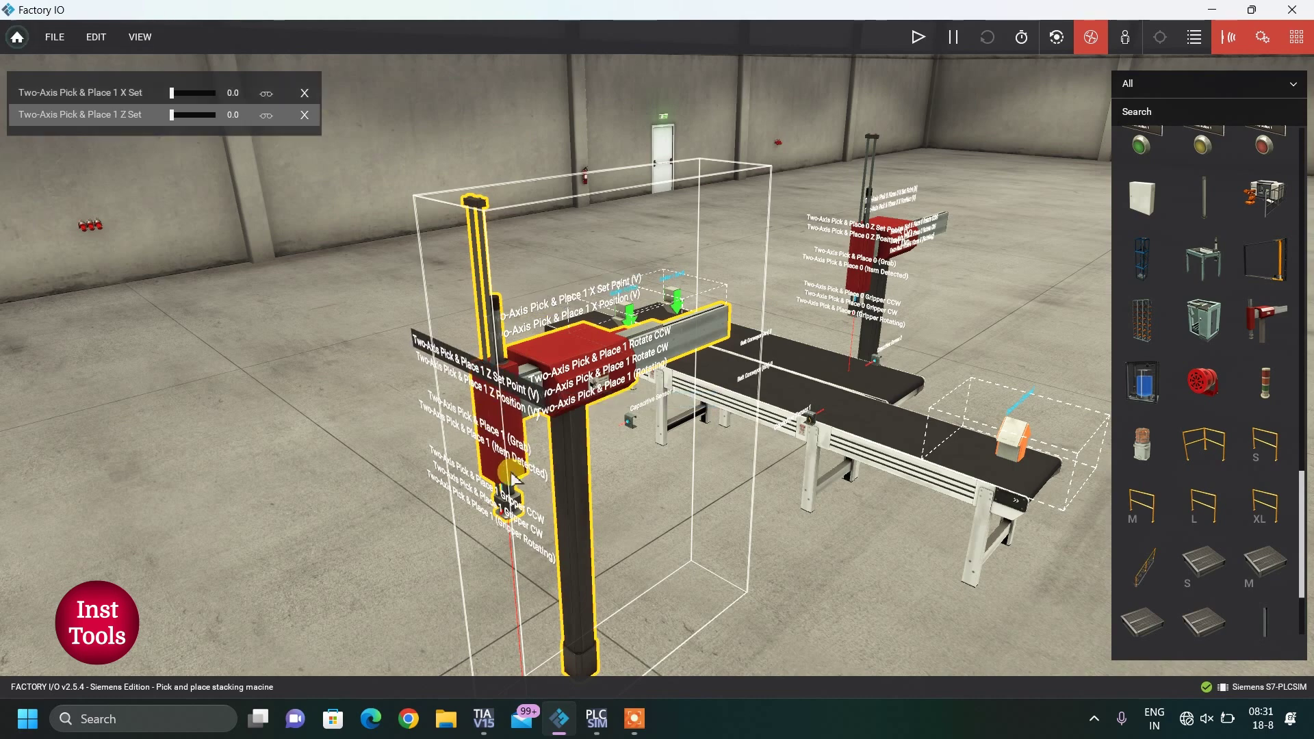
click(491, 442)
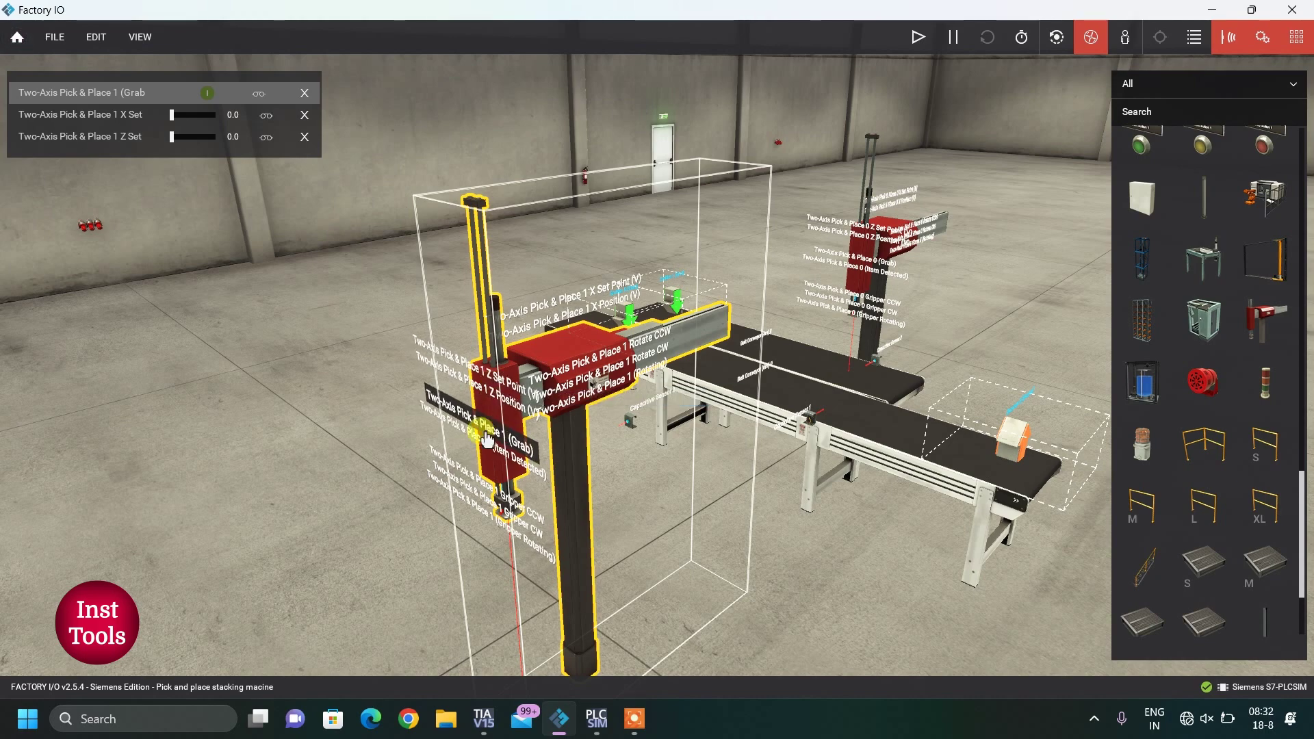
- Run the simulation and test Grab, Z at 10.0 and 8.0 and X at 10.0, returning both axes to 0.0
click(919, 39)
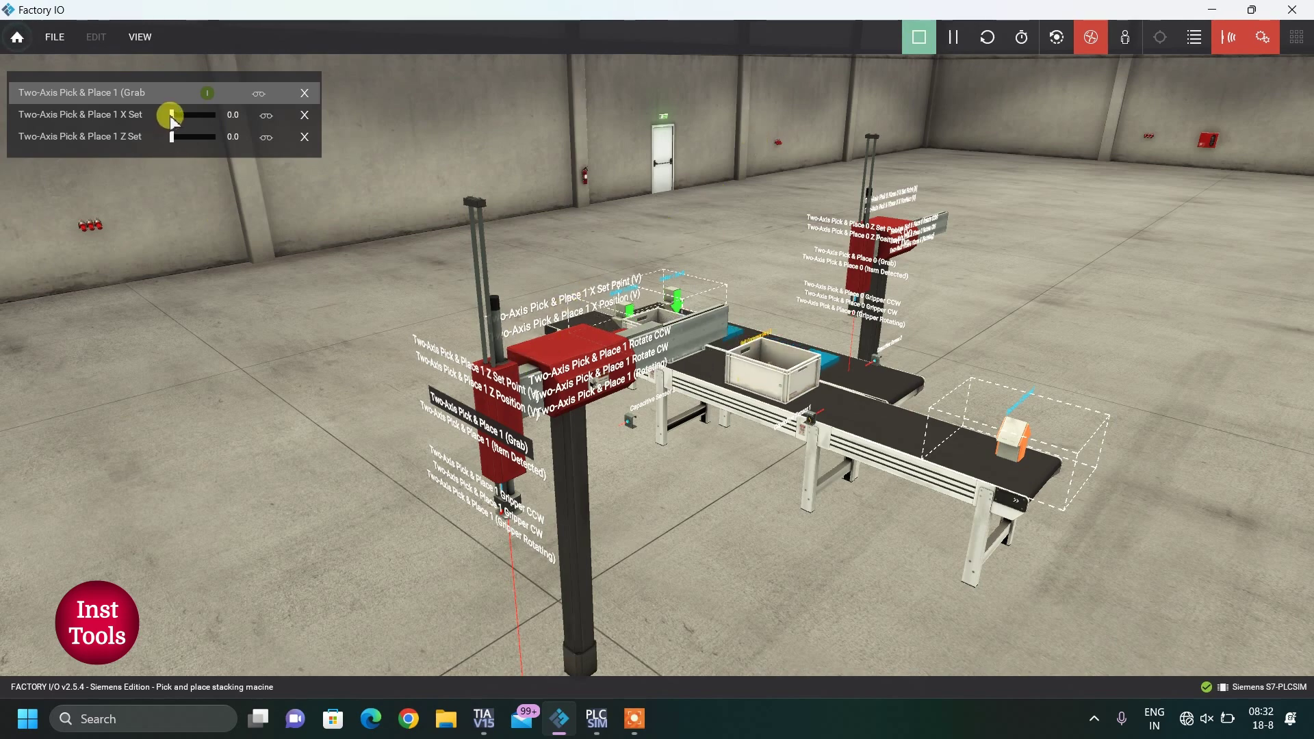
drag(171, 115, 224, 139)
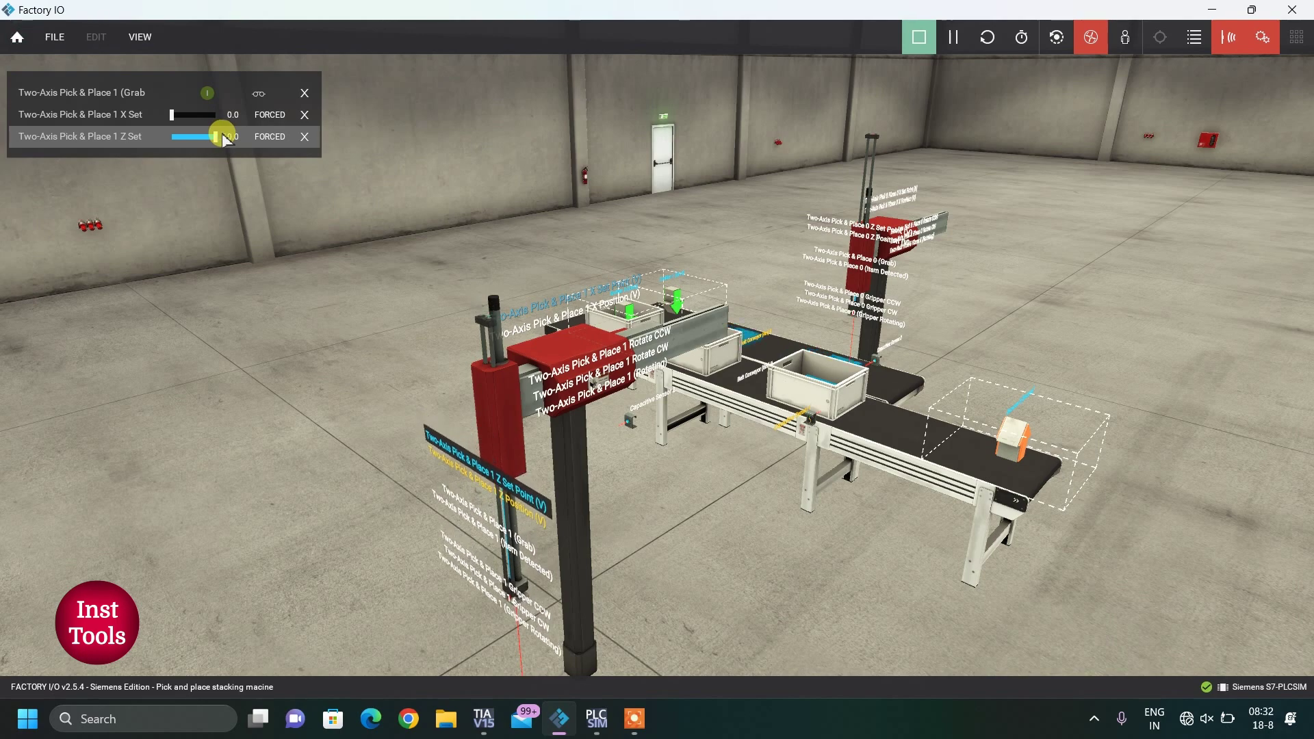
click(208, 94)
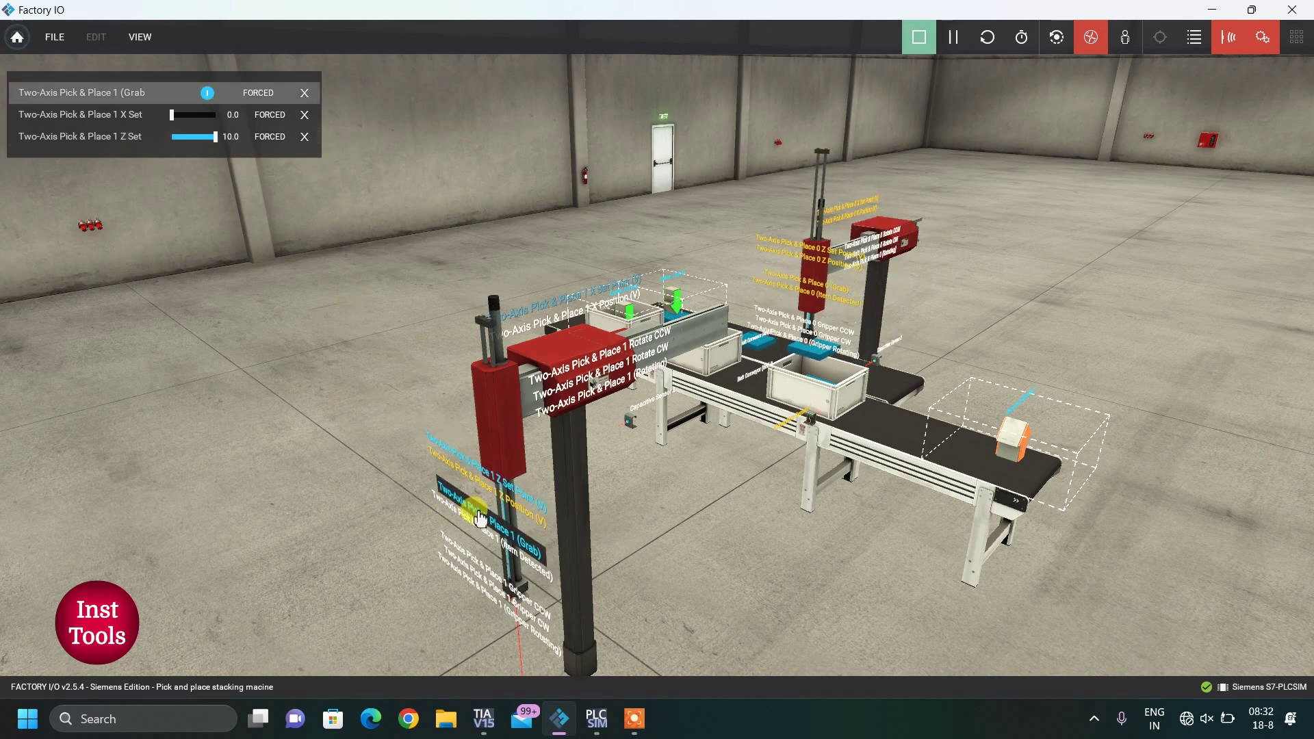
mouse_move(216, 137)
mouse_down()
mouse_move(171, 139)
mouse_move(170, 116)
mouse_move(224, 120)
mouse_move(175, 136)
mouse_move(210, 136)
mouse_up()
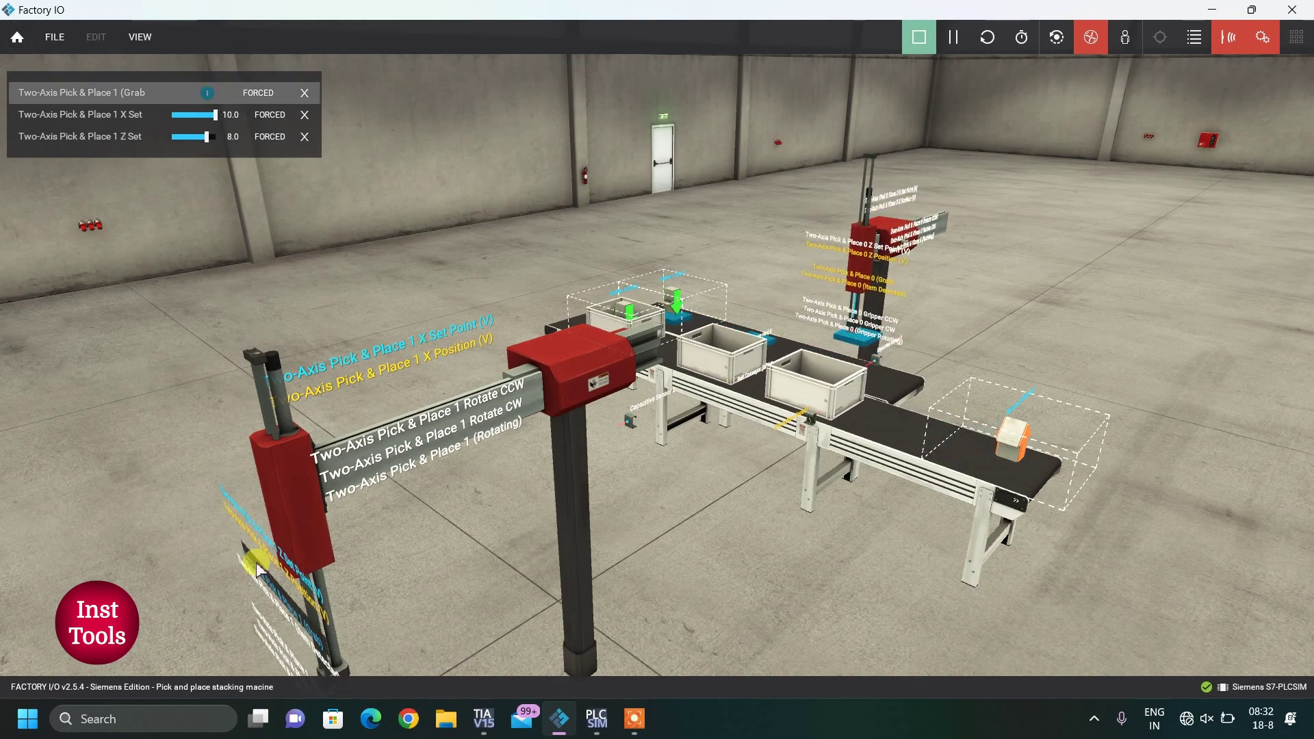
drag(207, 139, 180, 114)
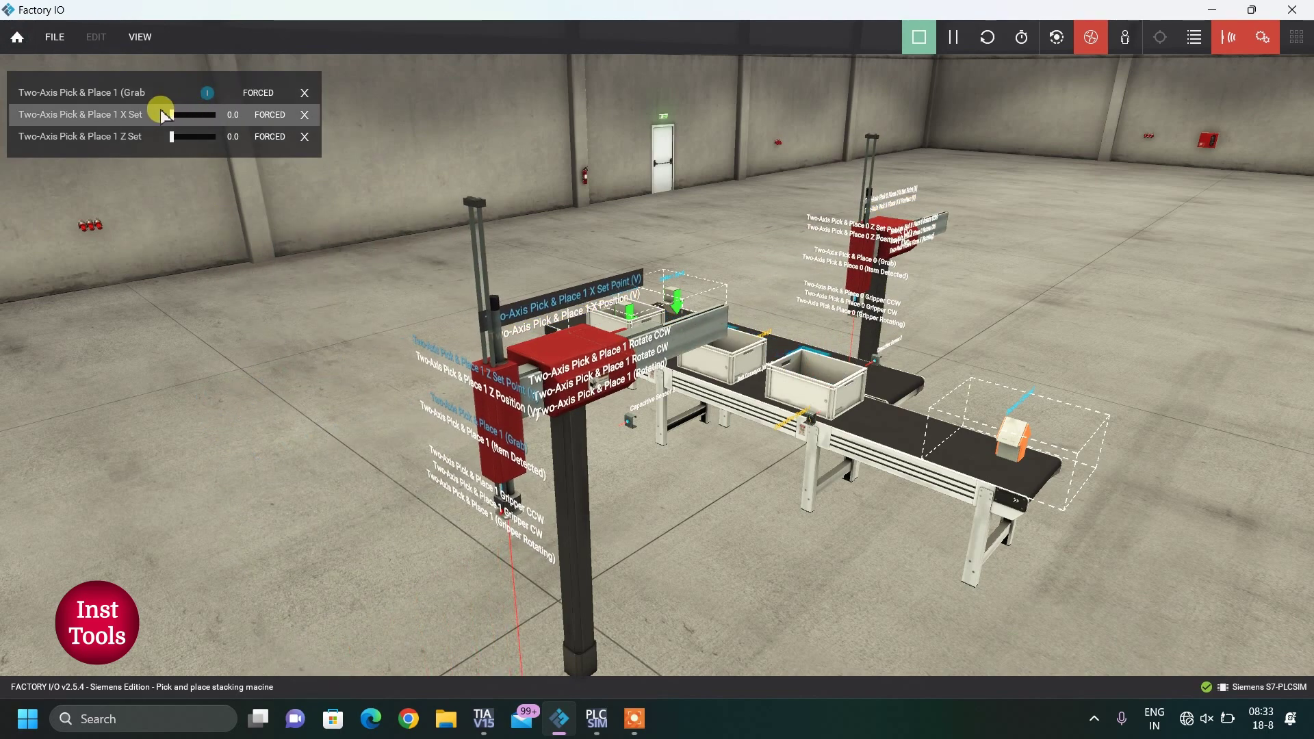
- Release the forced Grab, X Set Point and Z Set Point tags and unpin all three
click(257, 94)
click(270, 114)
click(269, 136)
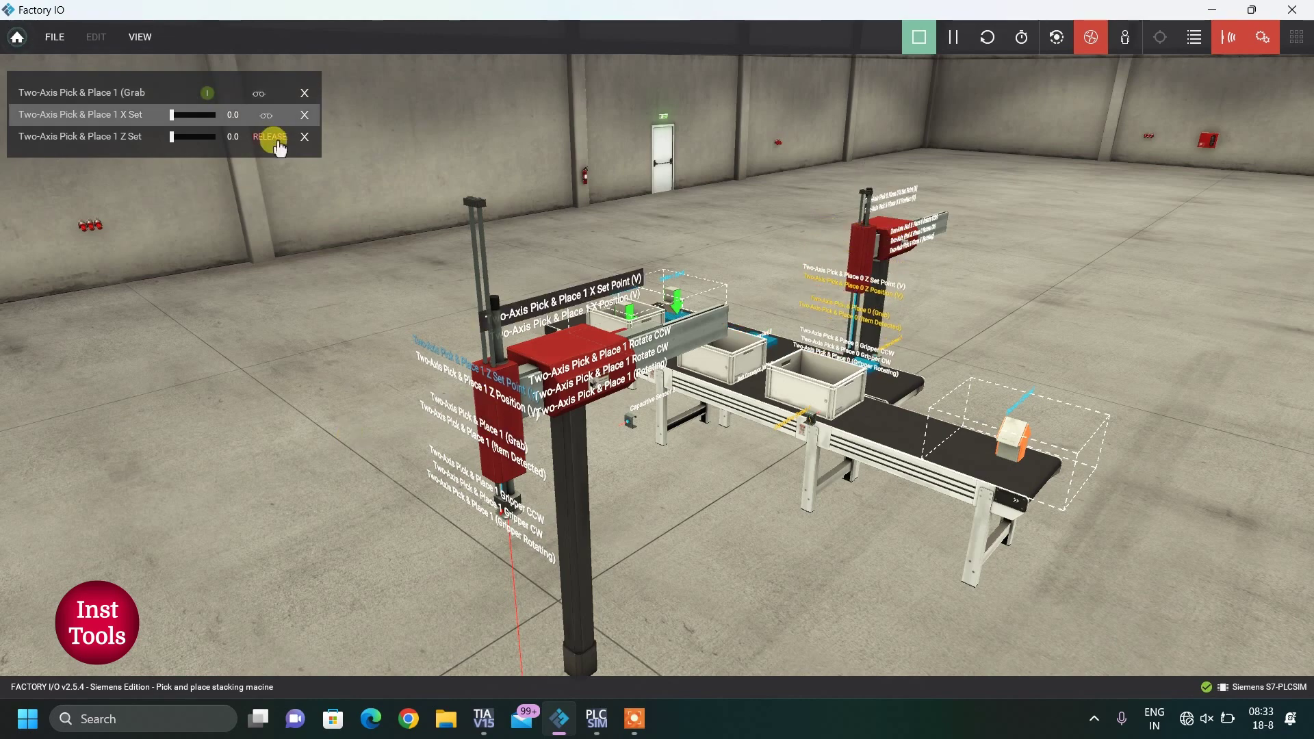
click(305, 94)
click(305, 92)
click(304, 93)
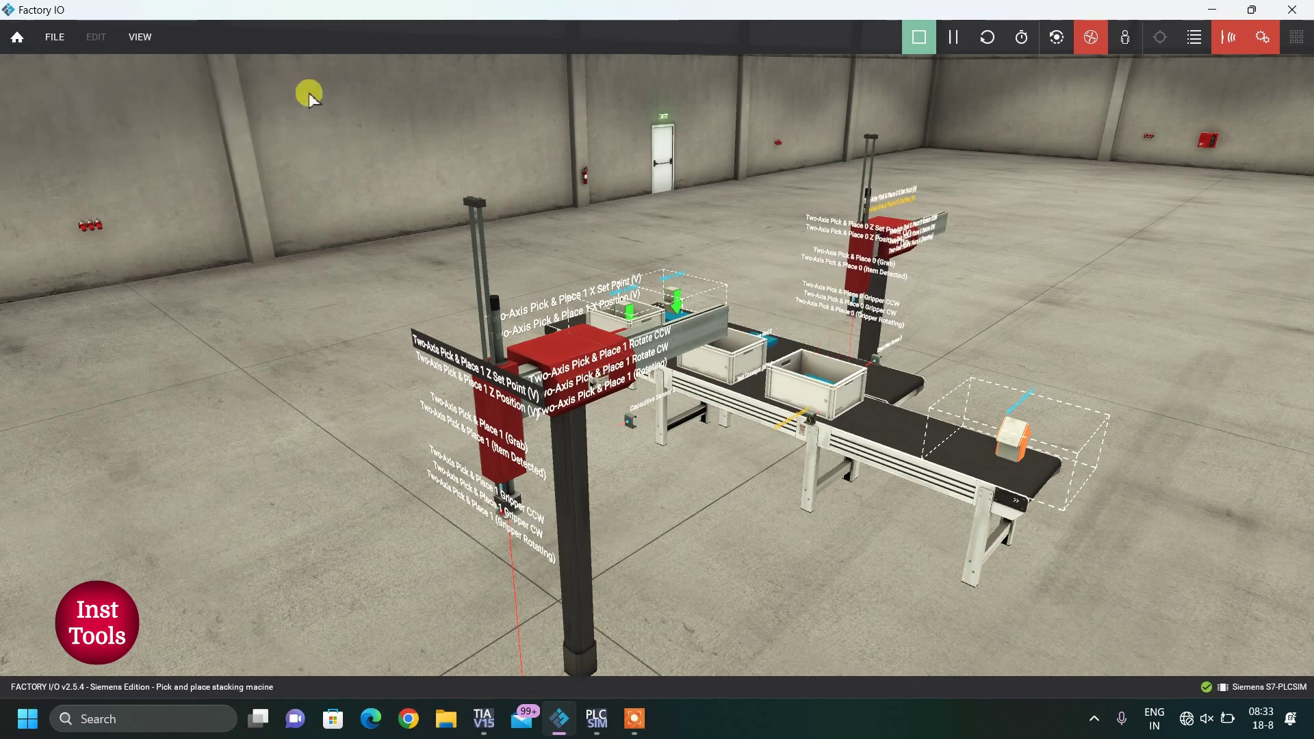
- Stop the simulation and delete the extra Two-Axis Pick & Place in front of the original conveyors
click(922, 41)
click(571, 376)
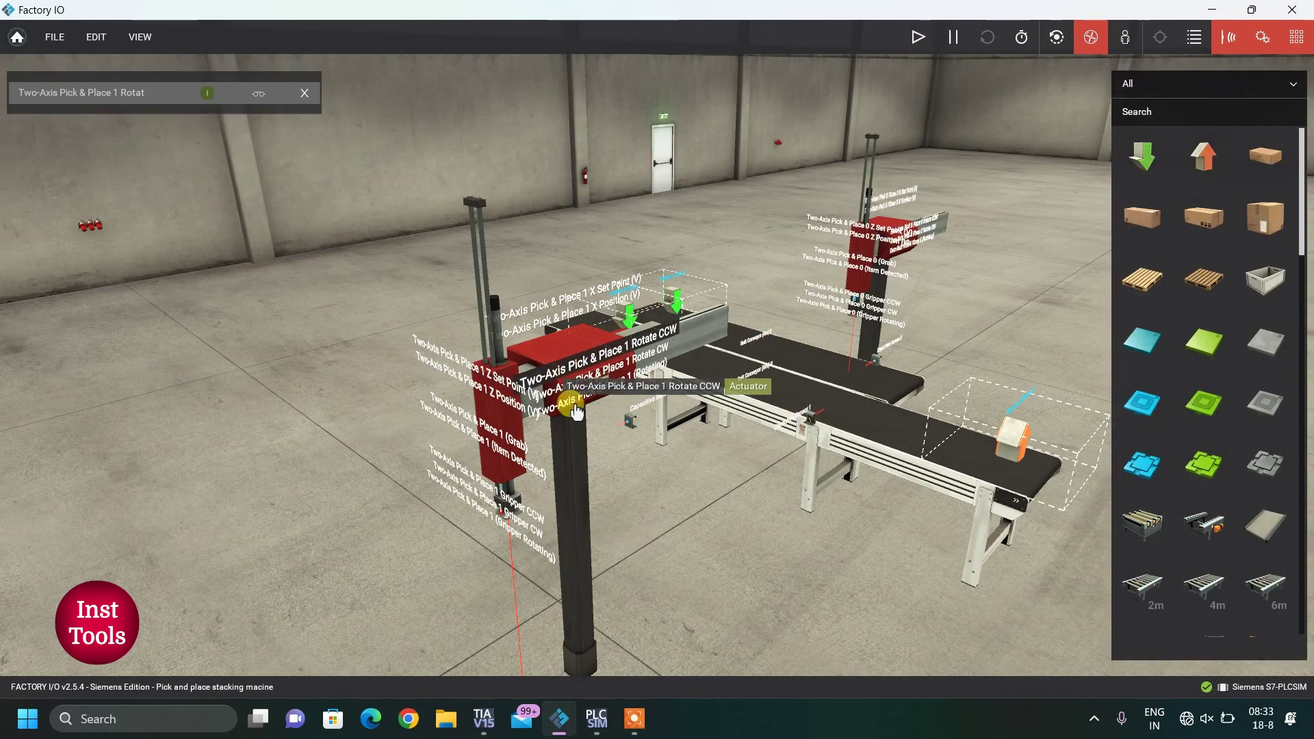
click(572, 452)
key(Delete)
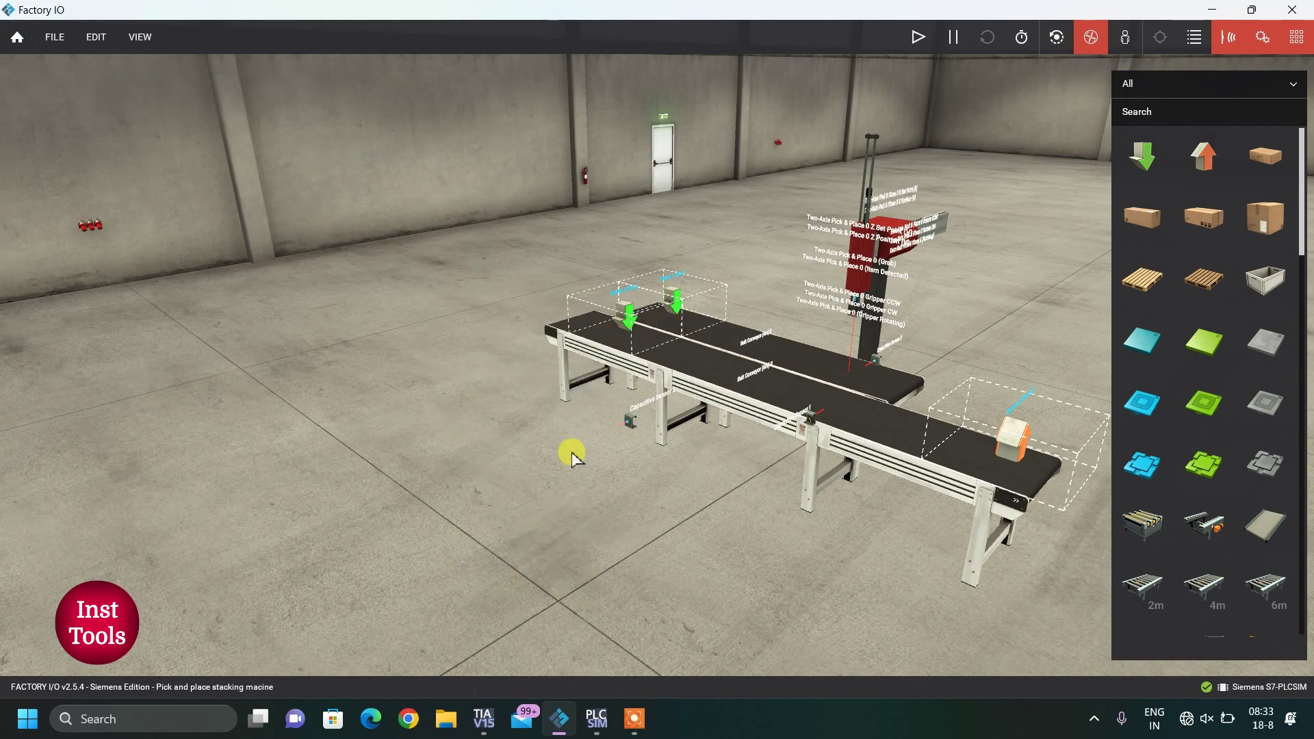
scroll(744, 473, up, 10)
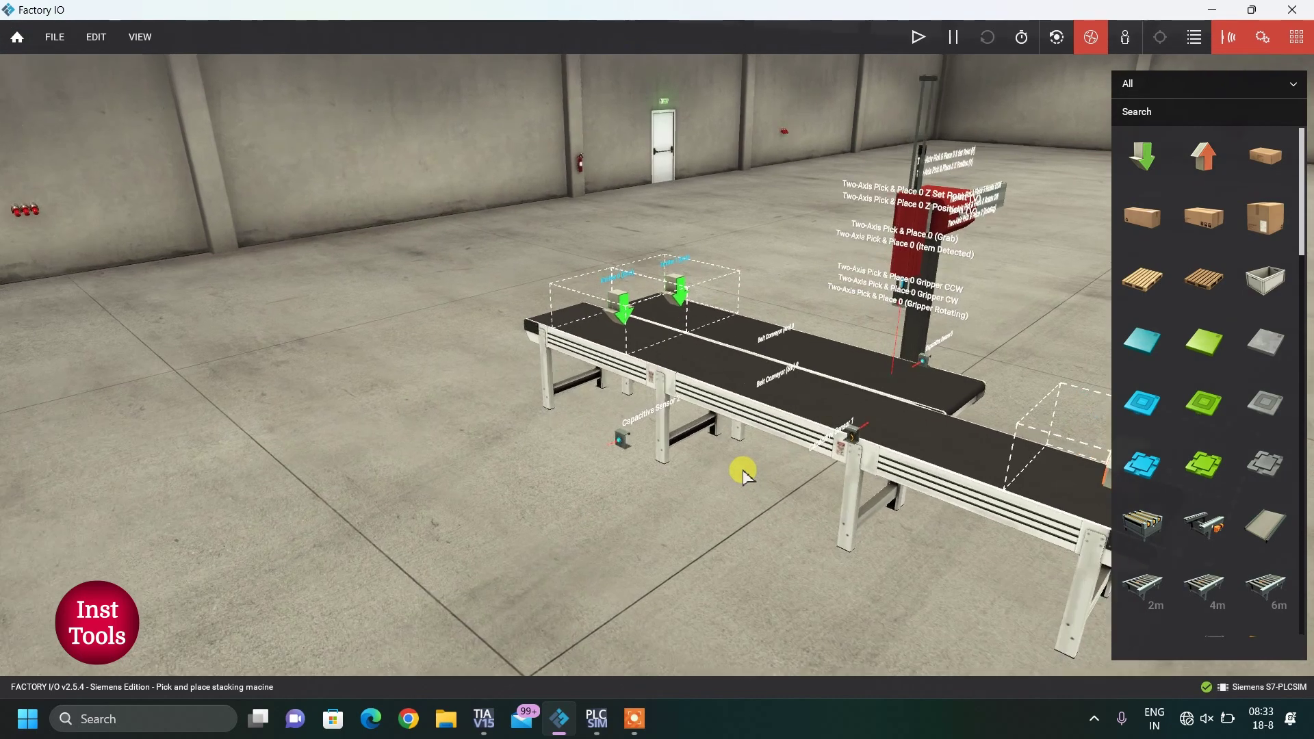
- Delete the loose Capacitive Sensor 2 in front of the conveyors and run the original machine's simulation briefly before stopping it
key(d)
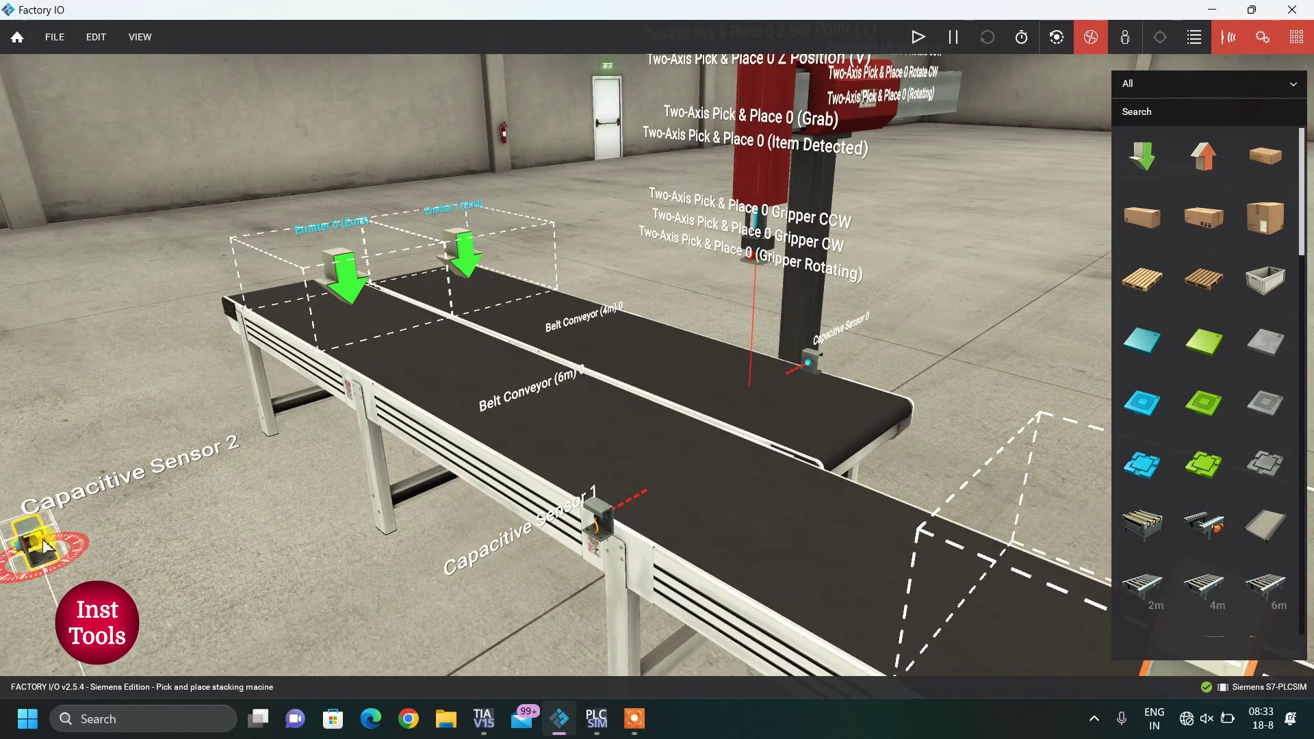
key(Delete)
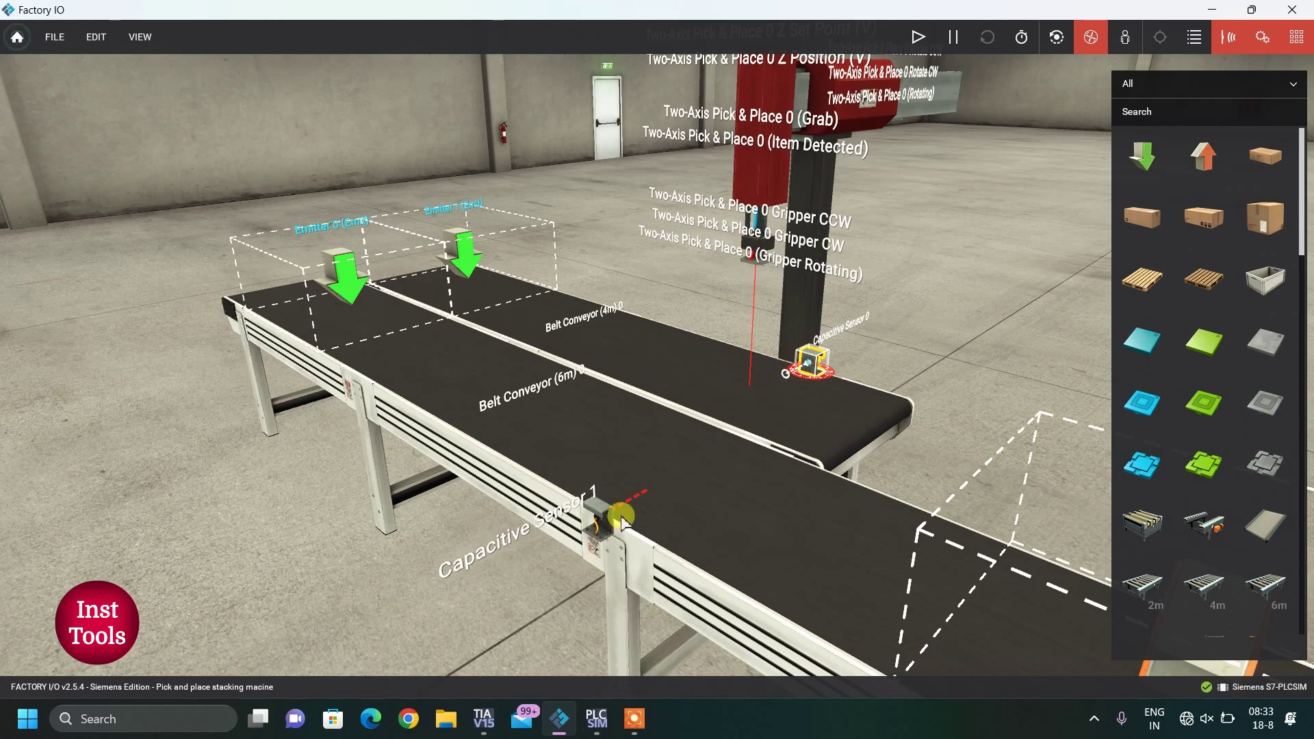
click(918, 38)
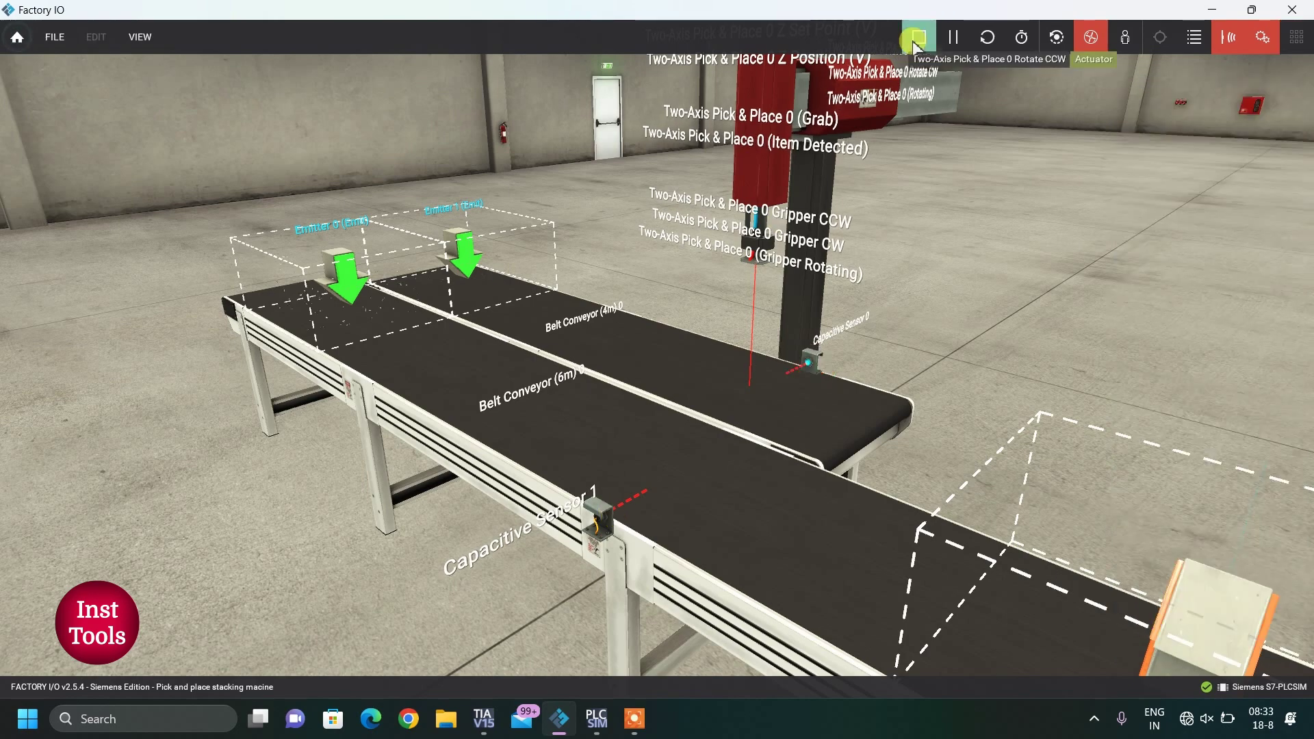
drag(487, 417, 667, 499)
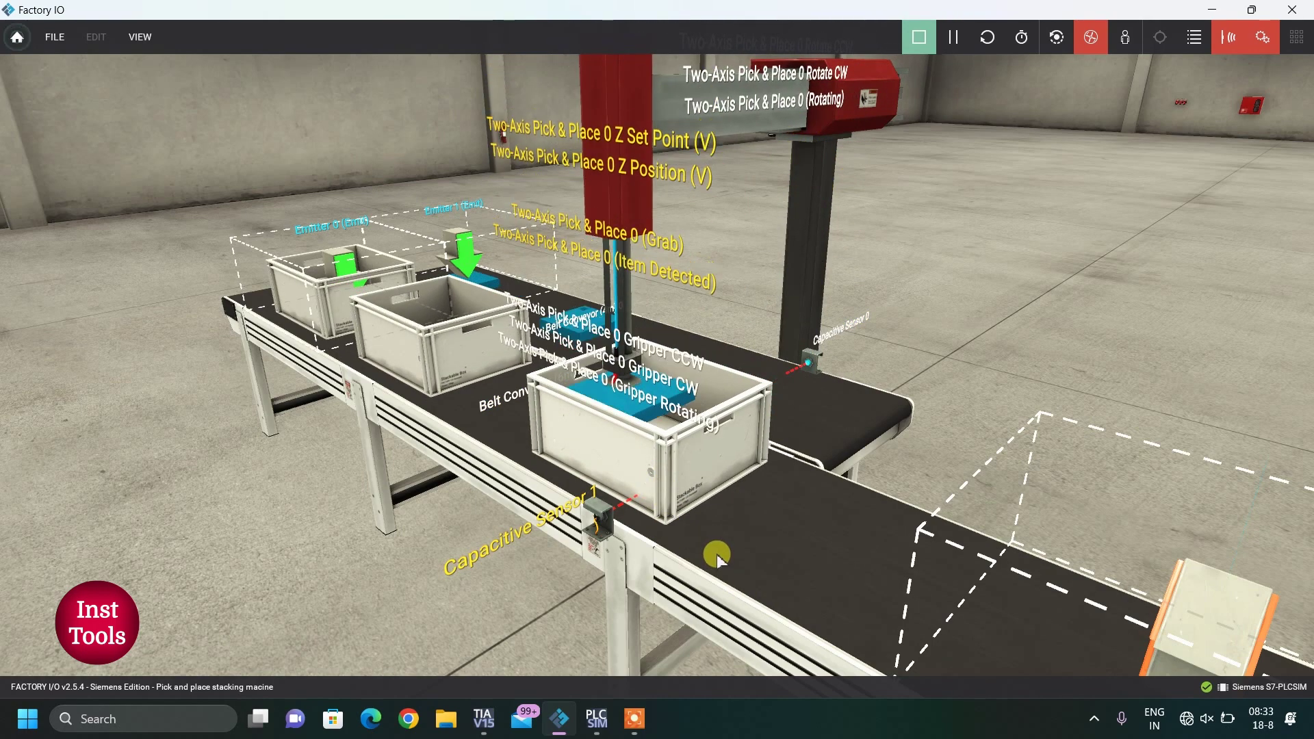
key(F5)
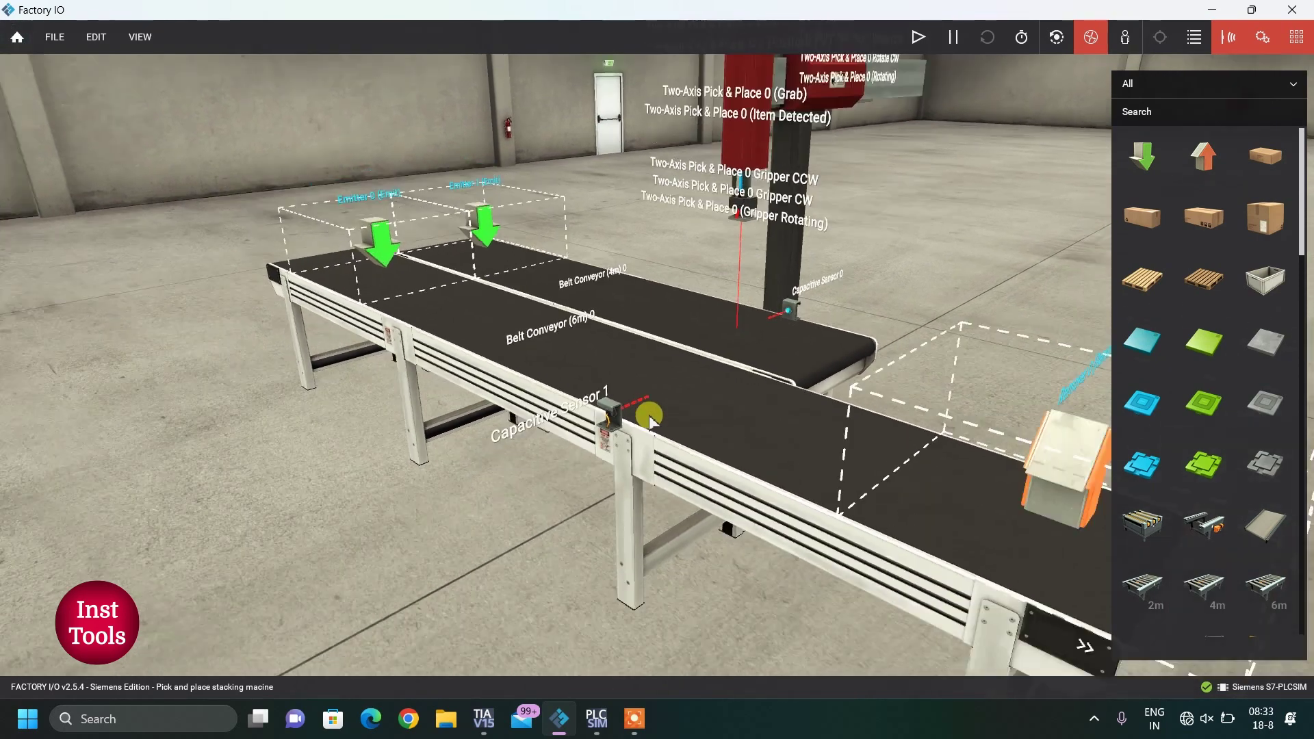
- Build a second line beside the original by copying the 6 m belt conveyor, its capacitive sensor, the 4 m belt conveyor and both emitters
scroll(649, 419, down, 5)
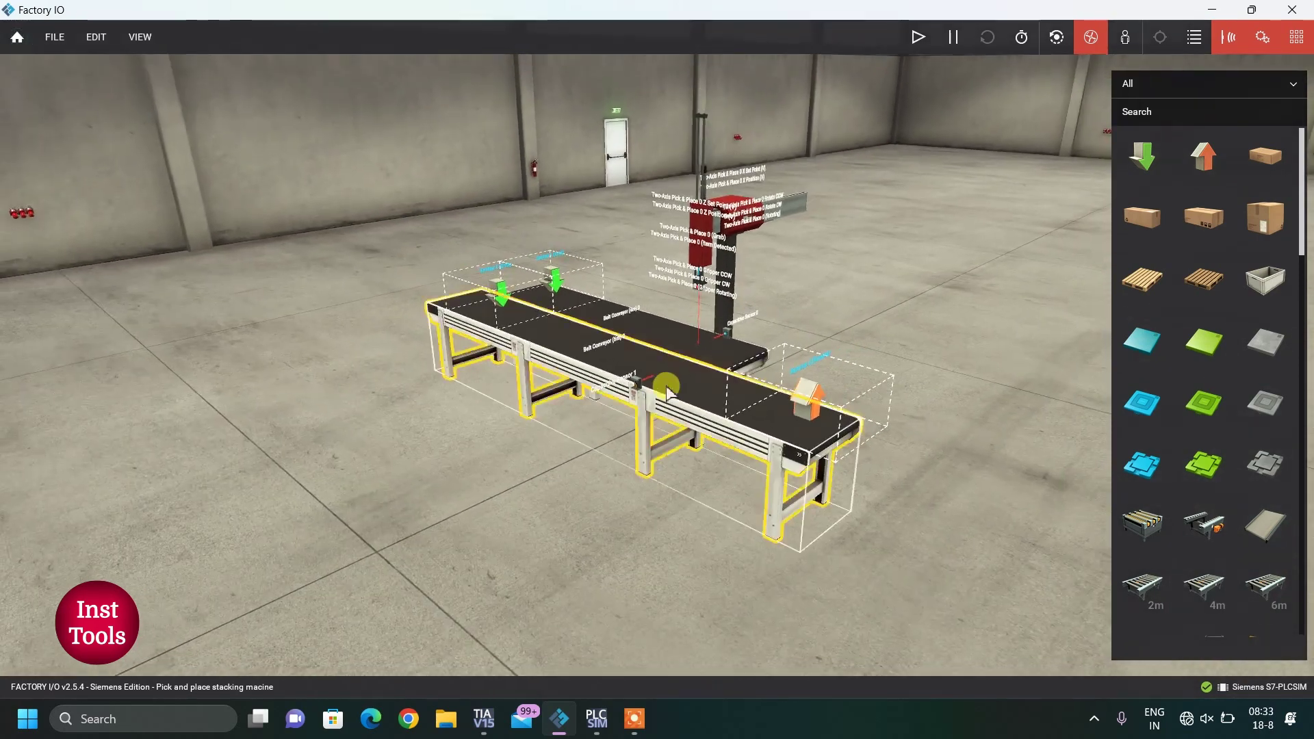
key(ctrl+v)
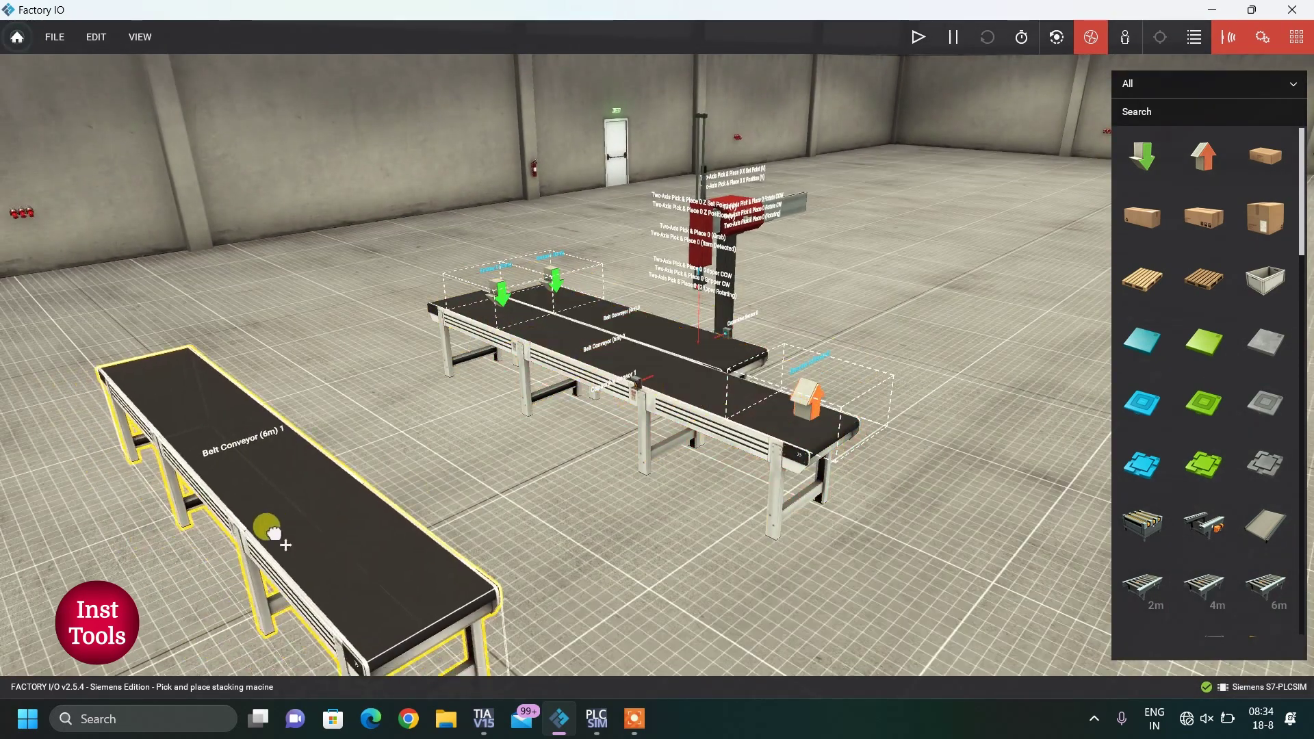
click(636, 390)
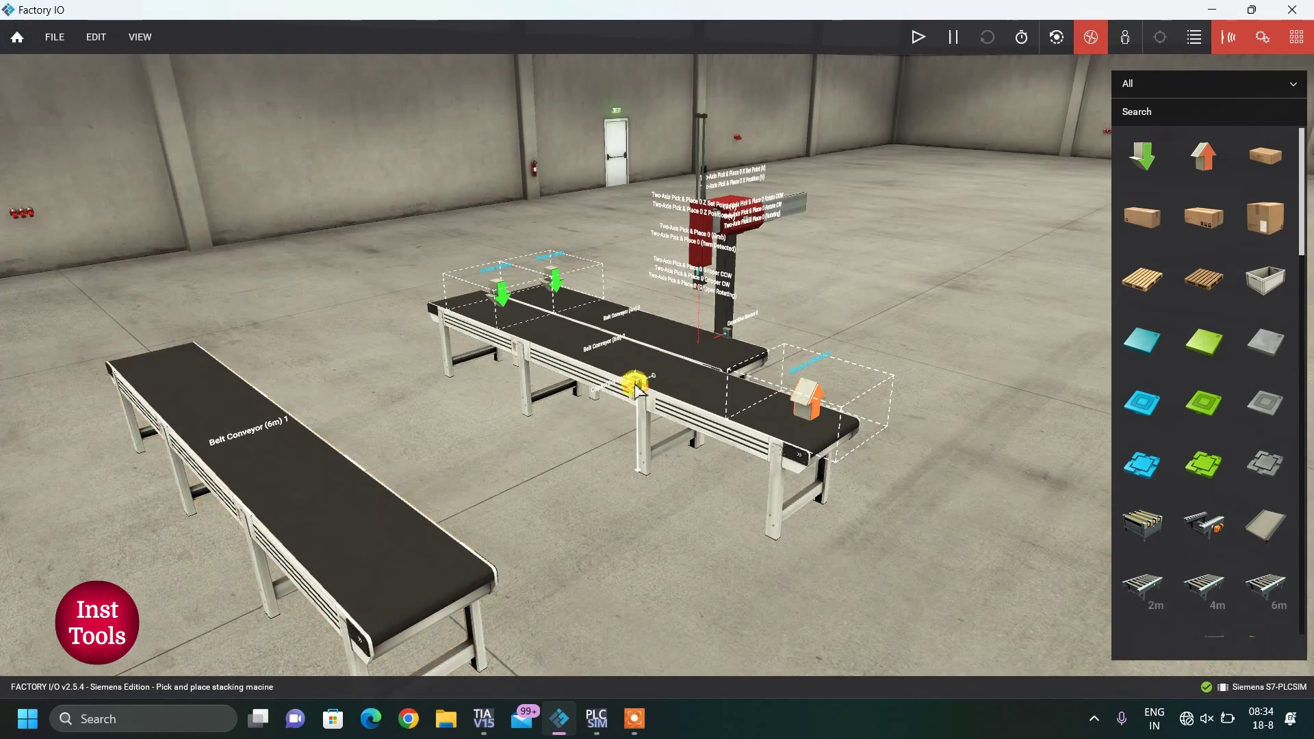
drag(638, 387, 233, 508)
key(ctrl+v)
click(314, 373)
drag(178, 349, 248, 352)
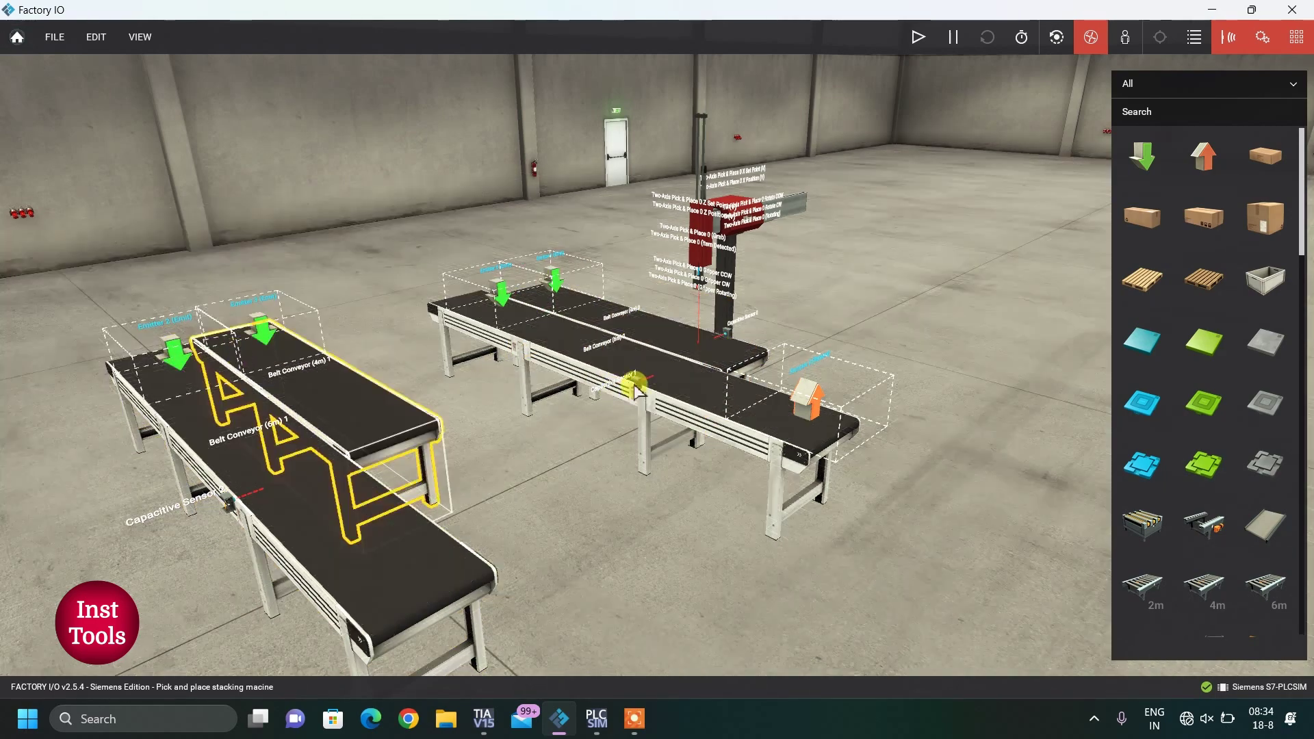
- Copy the Two-Axis Pick & Place and the remaining capacitive sensor to the end of the duplicated 4 m conveyor
click(728, 314)
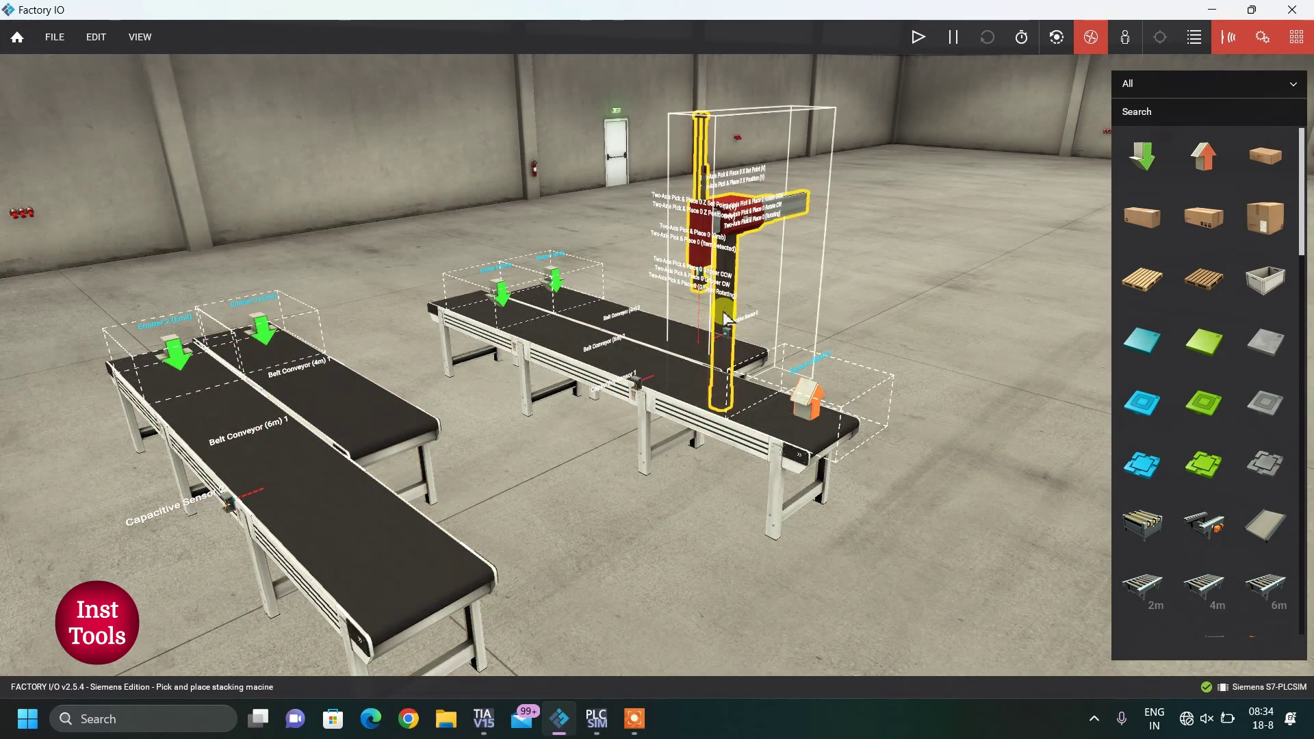
key(ctrl+c)
key(ctrl+v)
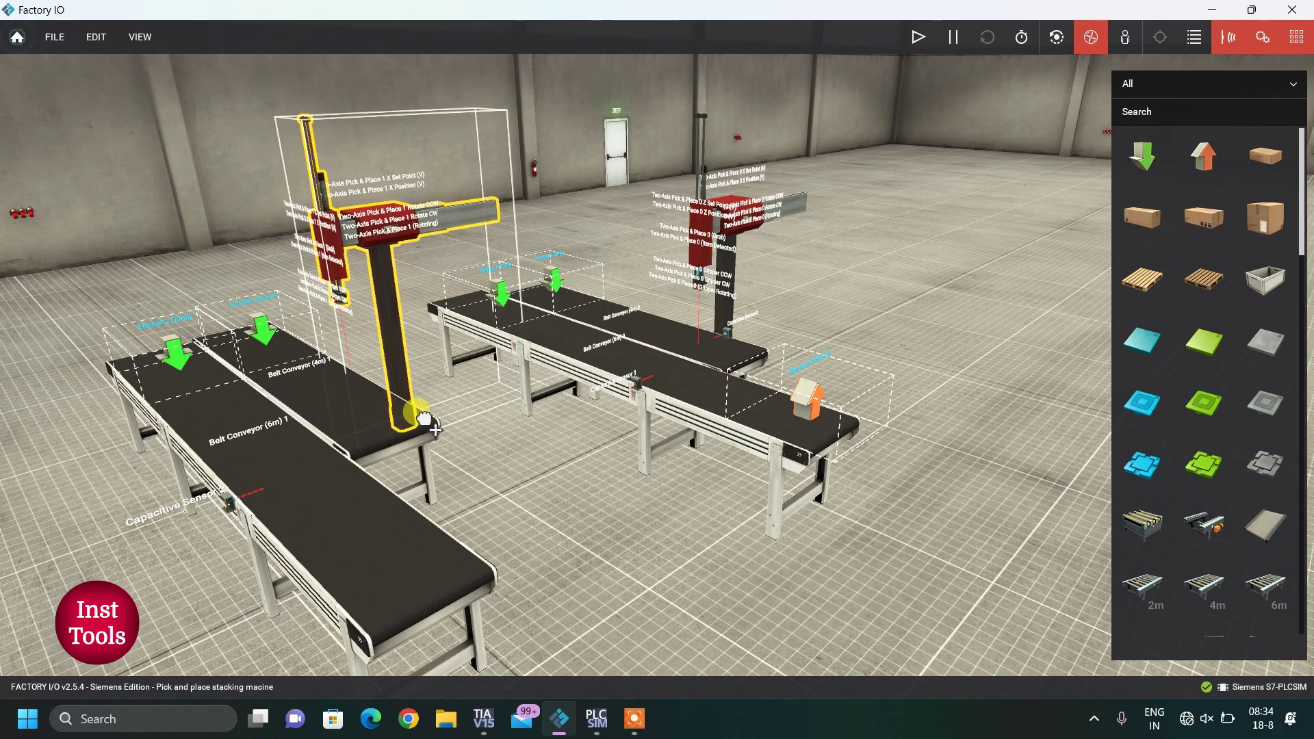
click(409, 438)
click(397, 395)
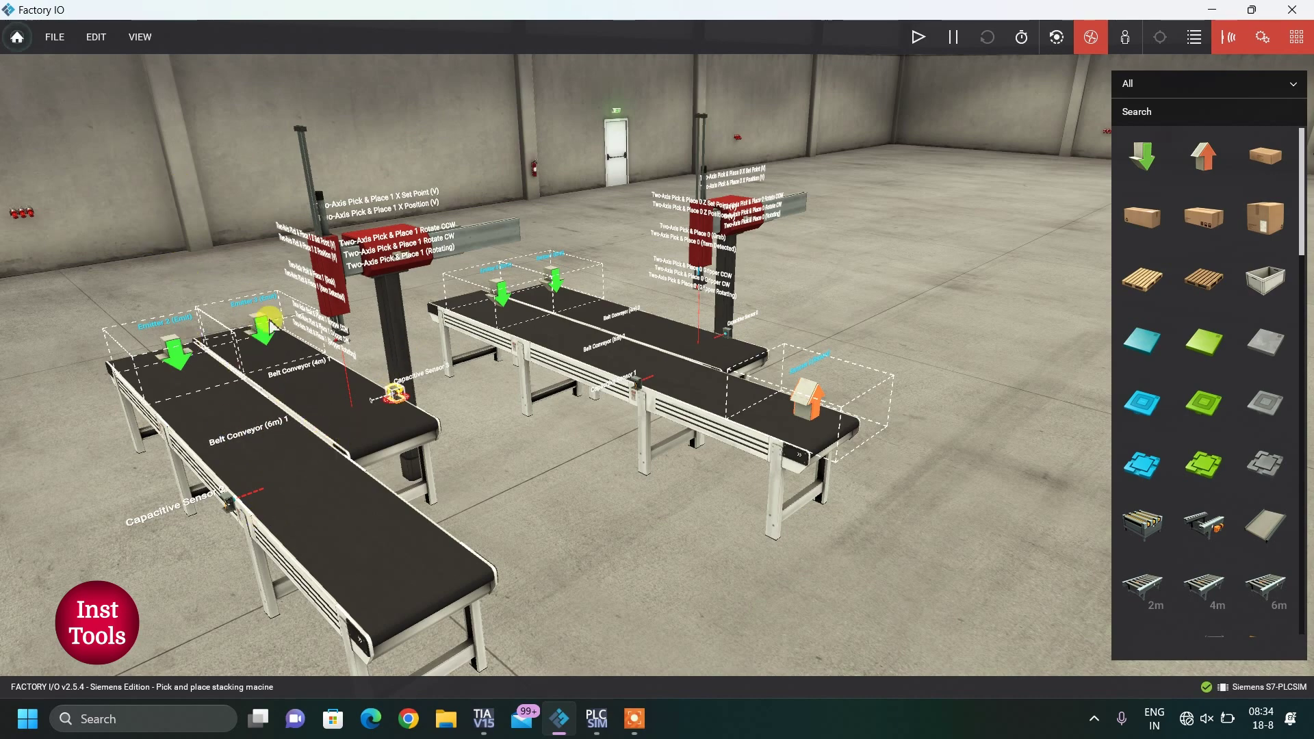
- Pin the tags of both copied belt conveyors and the copied Two-Axis Pick & Place's Z Set Point, Grab and X Set Point
click(286, 382)
click(262, 430)
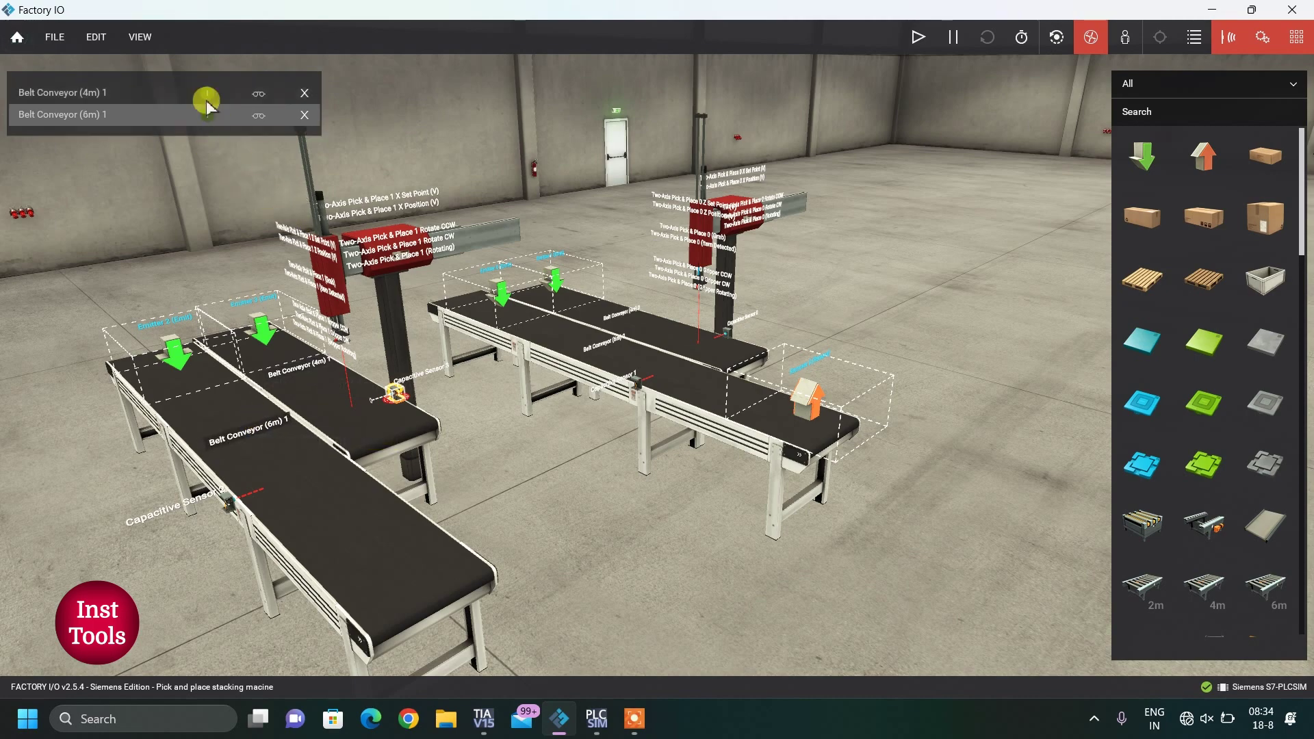
click(310, 247)
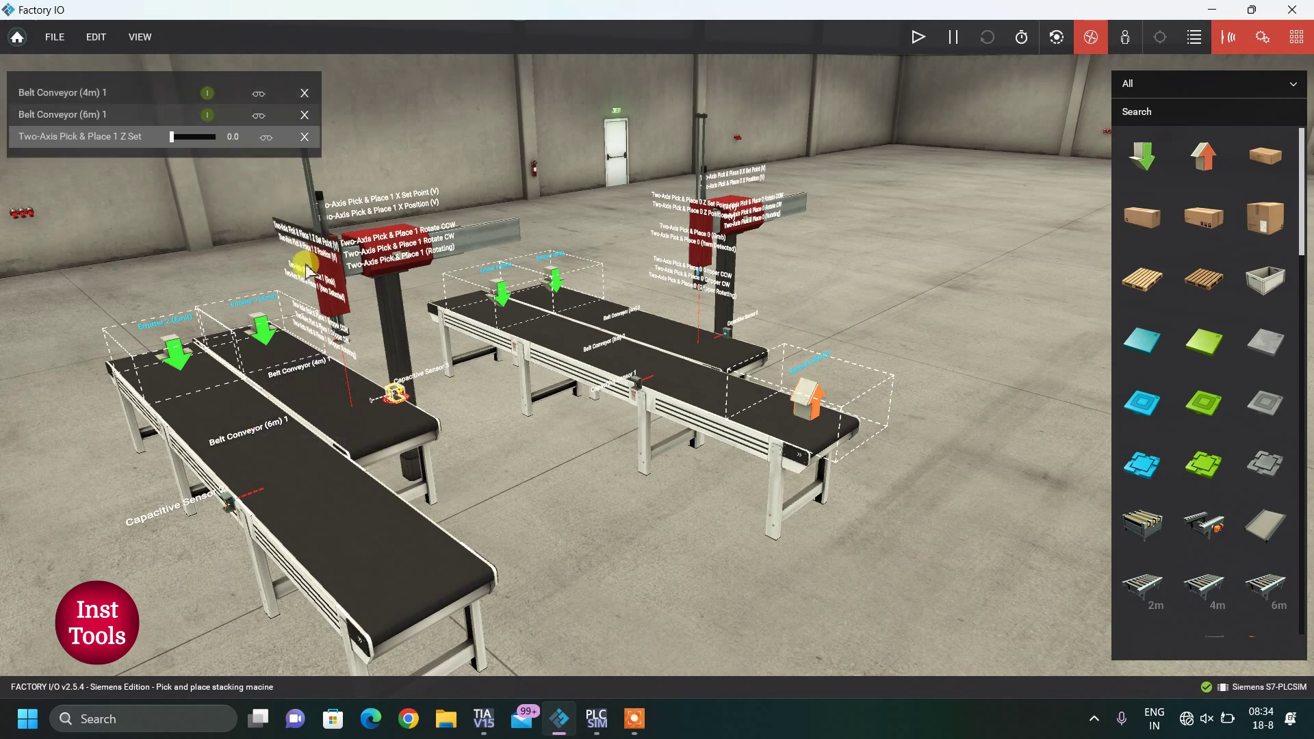
click(308, 270)
click(331, 199)
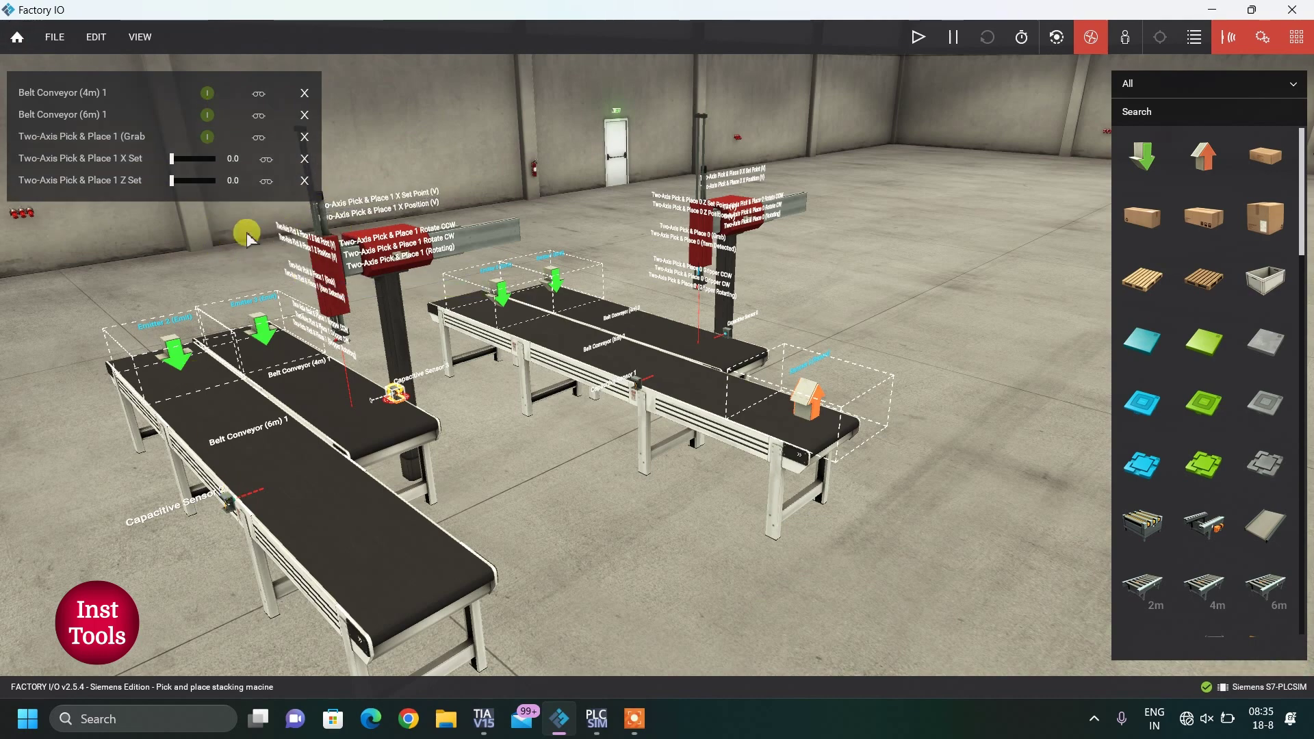
- Run the simulation with Belt Conveyor (4m) 1 forced on and lift a part using Z Set Point 9.8, Grab and Z 0.0
click(208, 94)
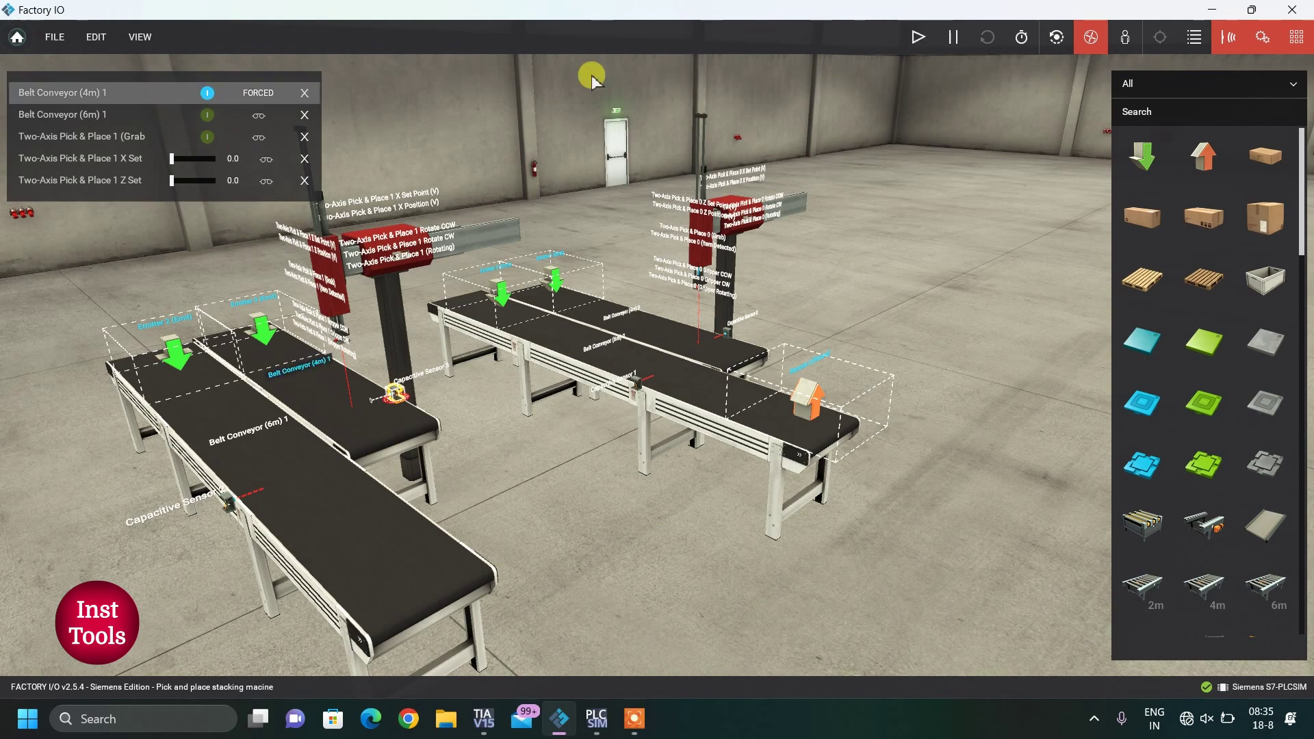
click(915, 40)
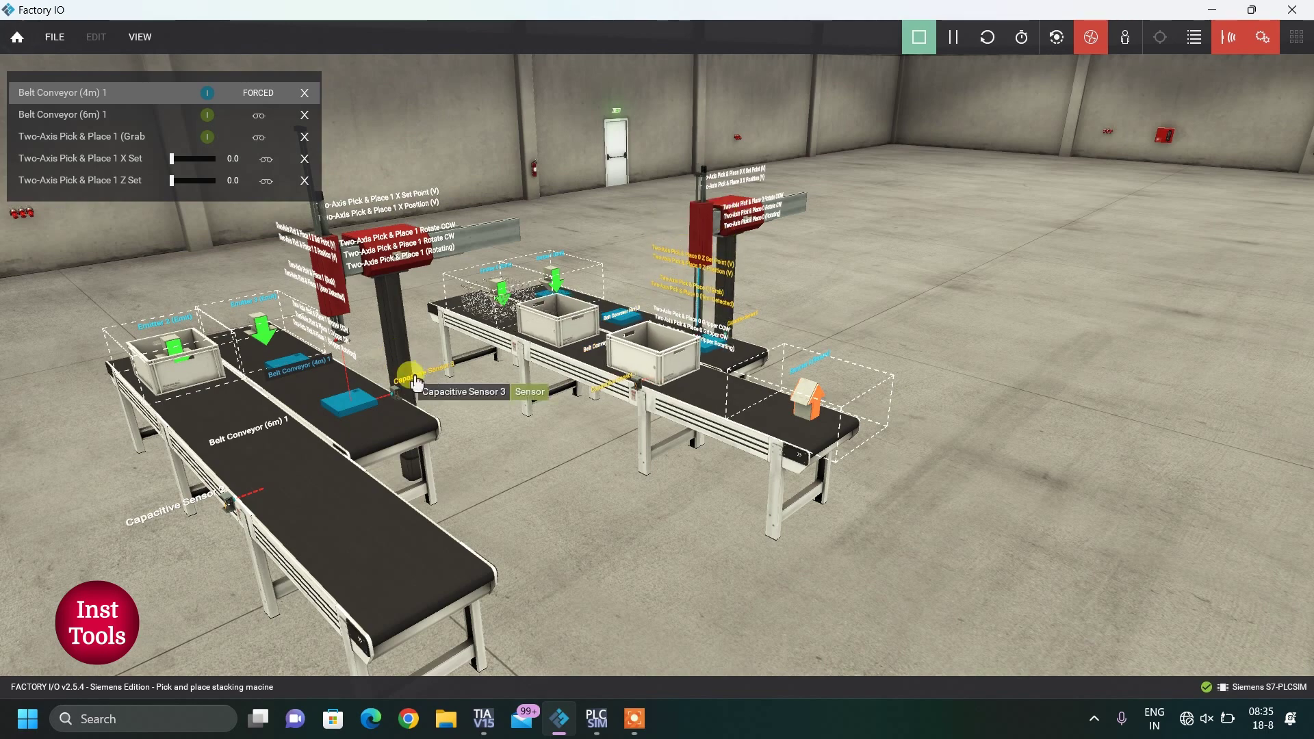
drag(174, 181, 214, 180)
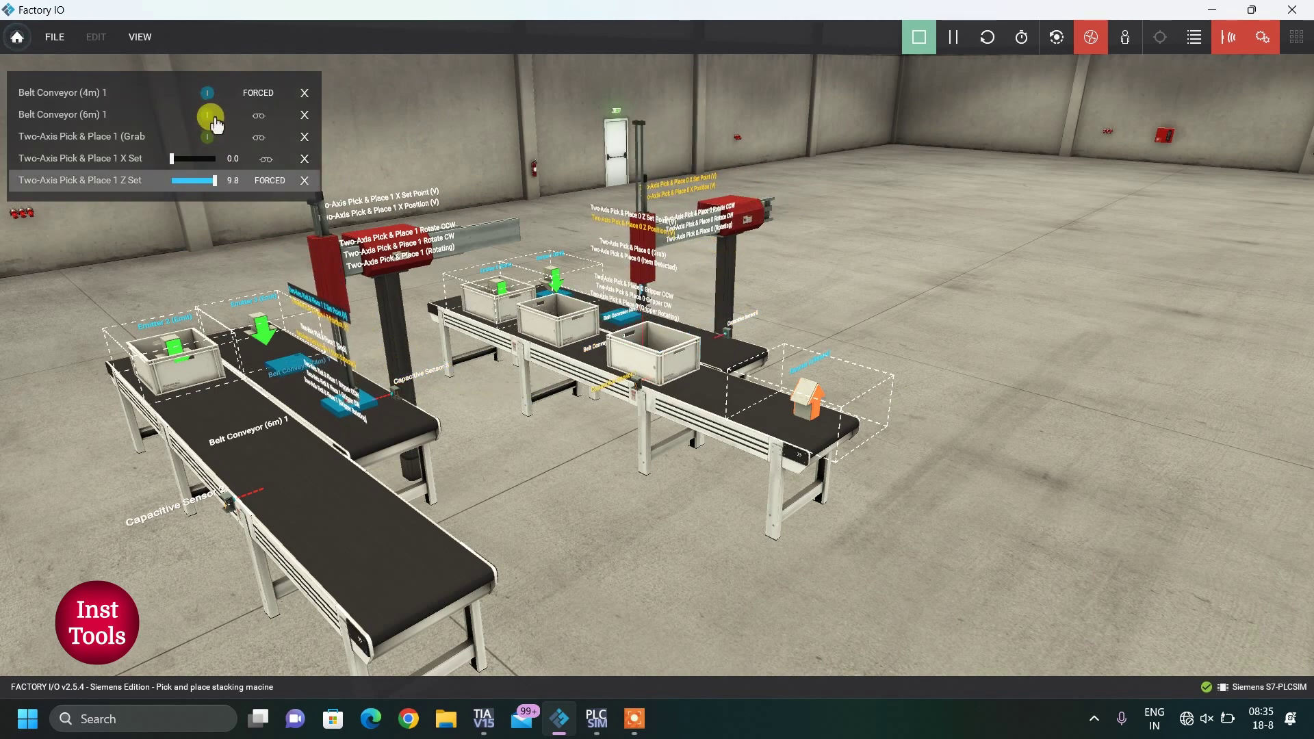
click(209, 139)
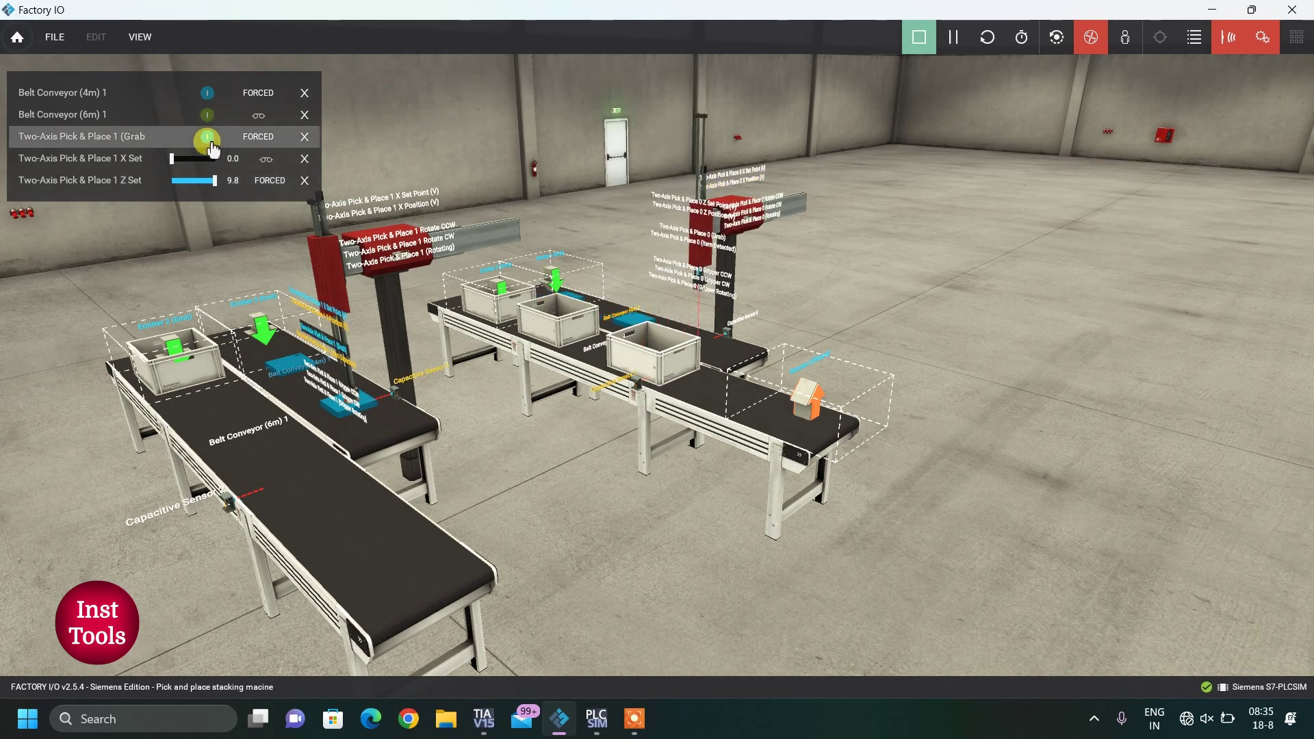
drag(209, 180, 174, 180)
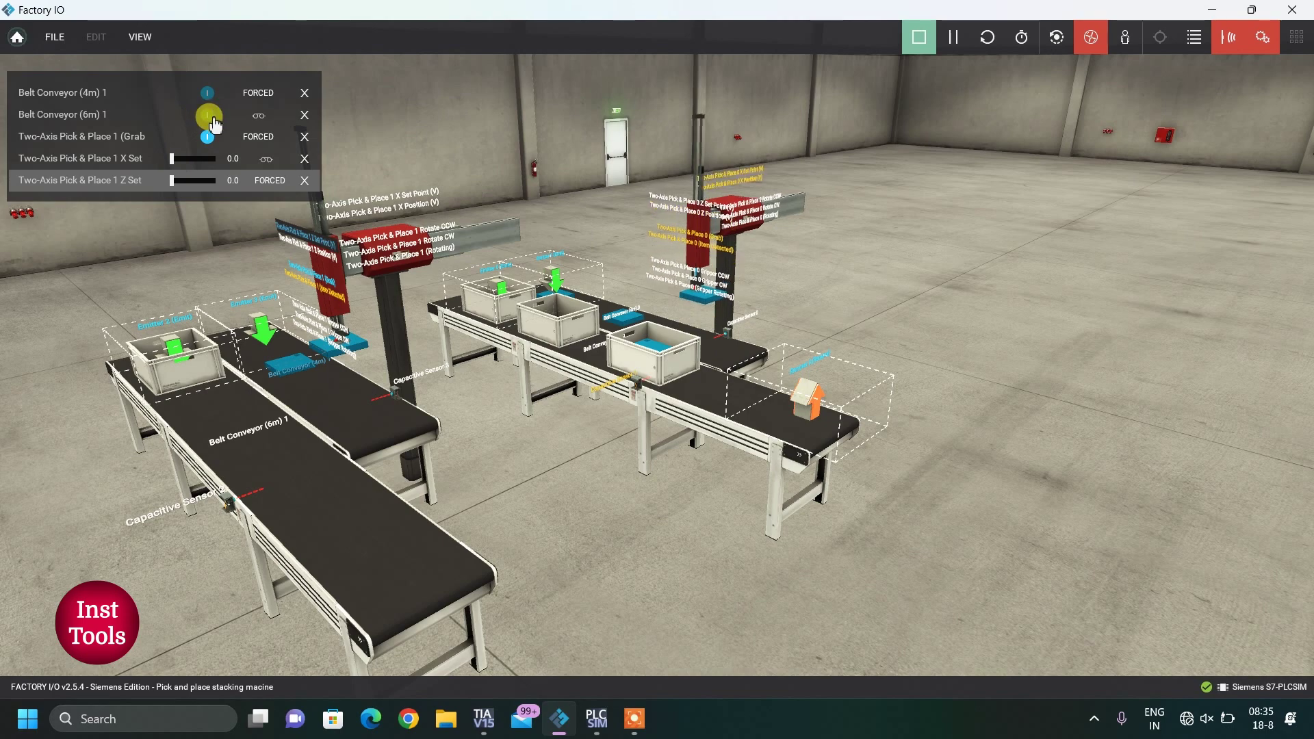
- Force Belt Conveyor (6m) 1 on to carry the stackable boxes towards the pick-and-place, and check the box position relative to its sensor
right_drag(461, 499, 417, 257)
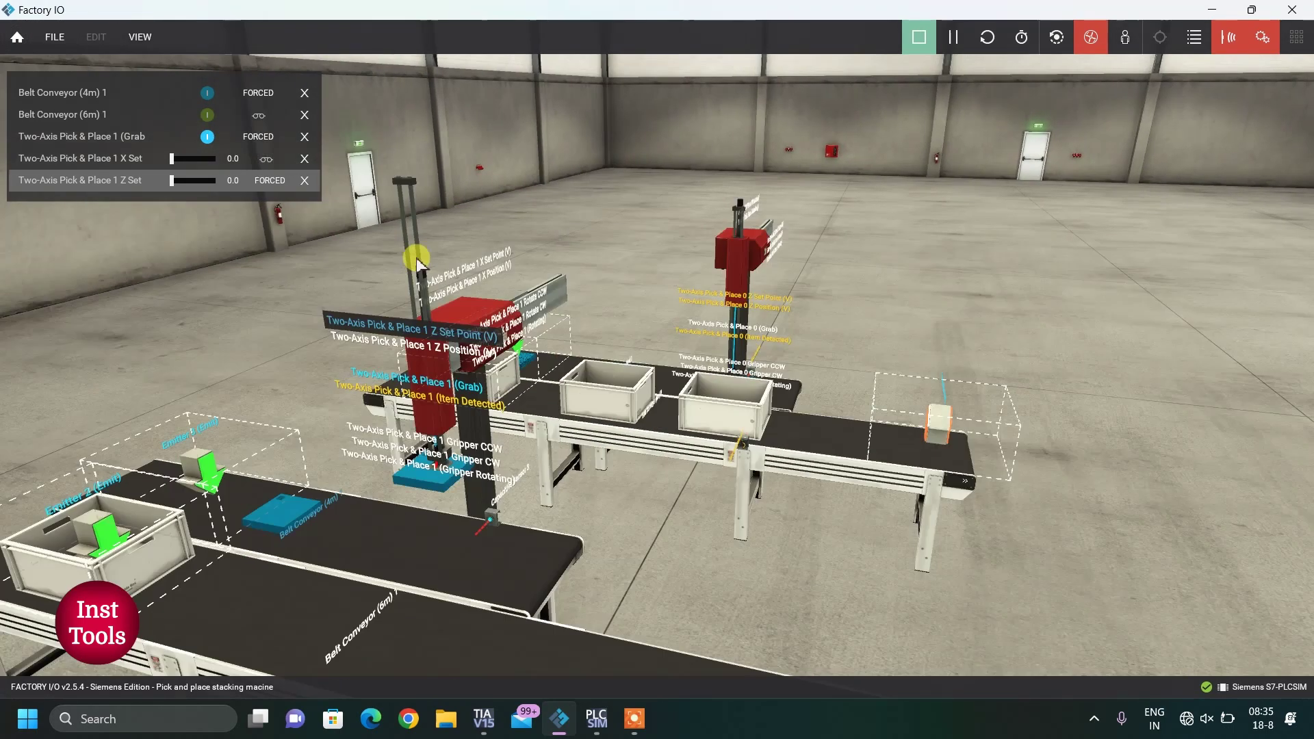
click(207, 115)
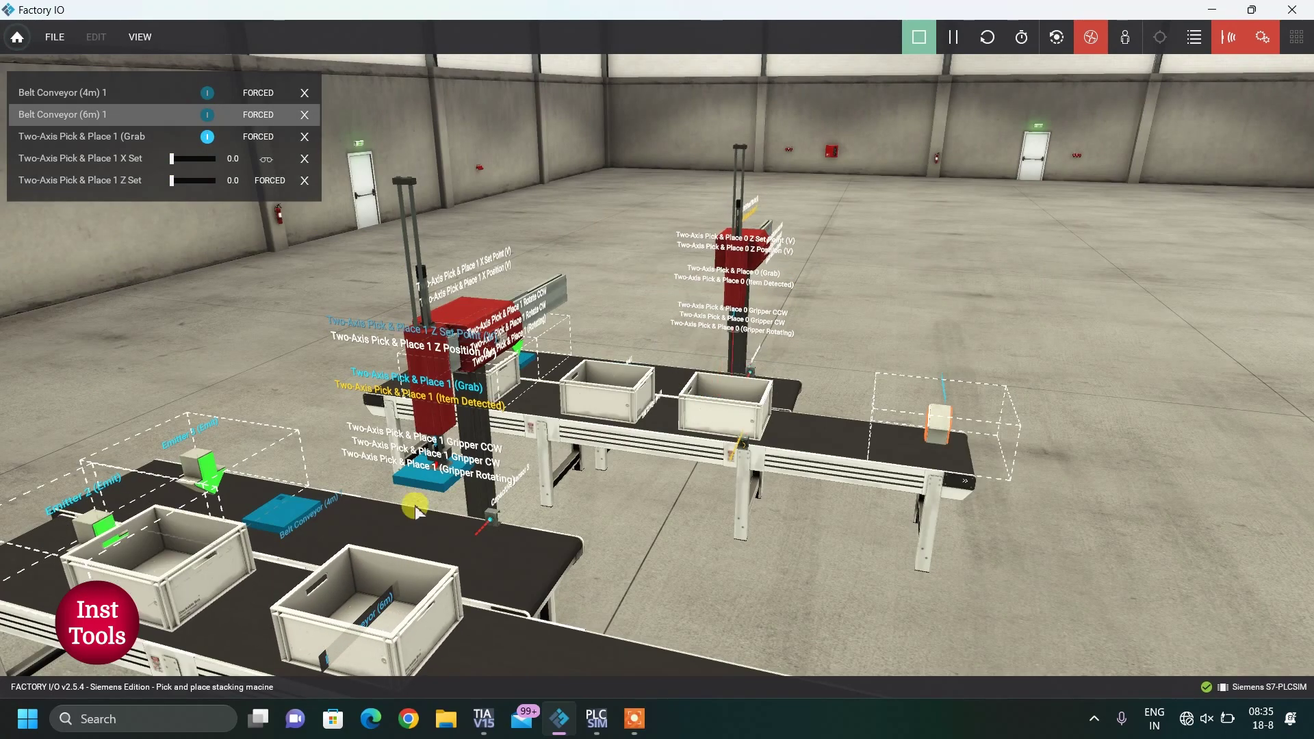
scroll(437, 599, up, 1)
right_drag(437, 598, 411, 644)
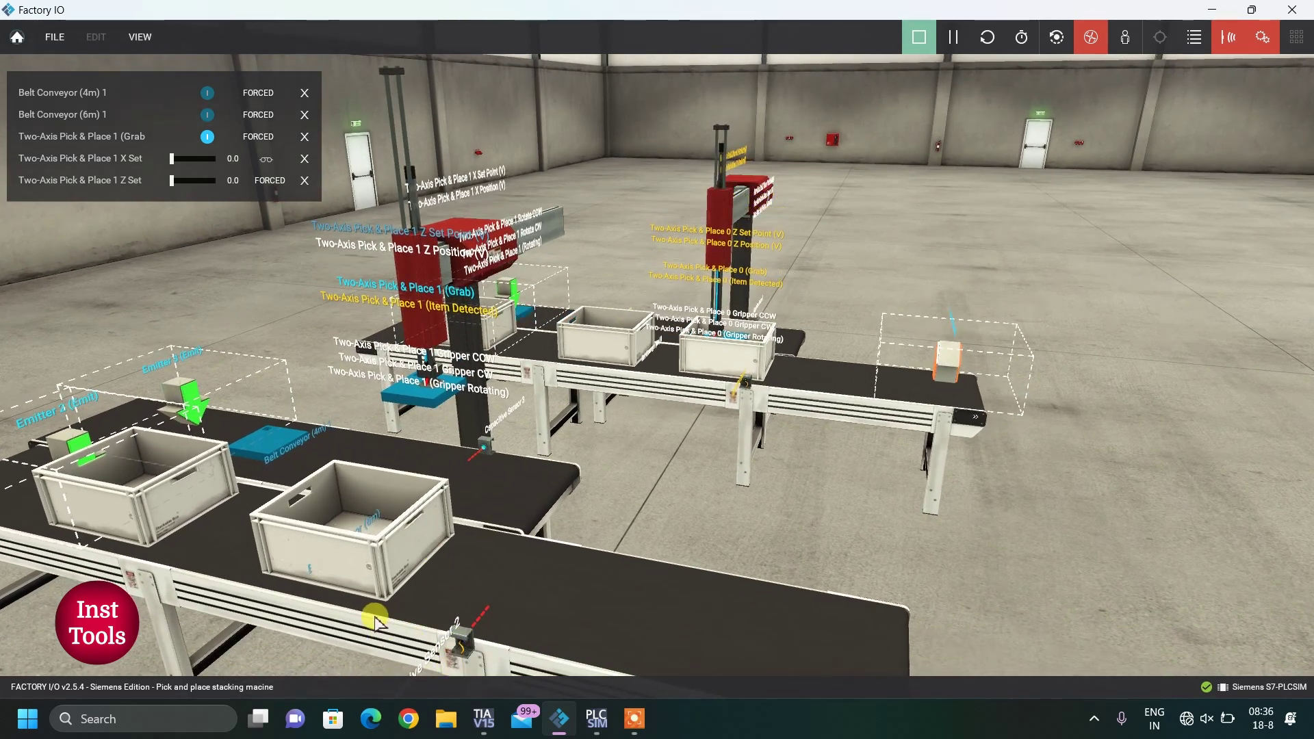
- Shift Capacitive Sensor 2 closer to the emitter along the 6 m conveyor and rerun both conveyors to bring a part and box to the sensors
click(919, 37)
drag(466, 643, 375, 623)
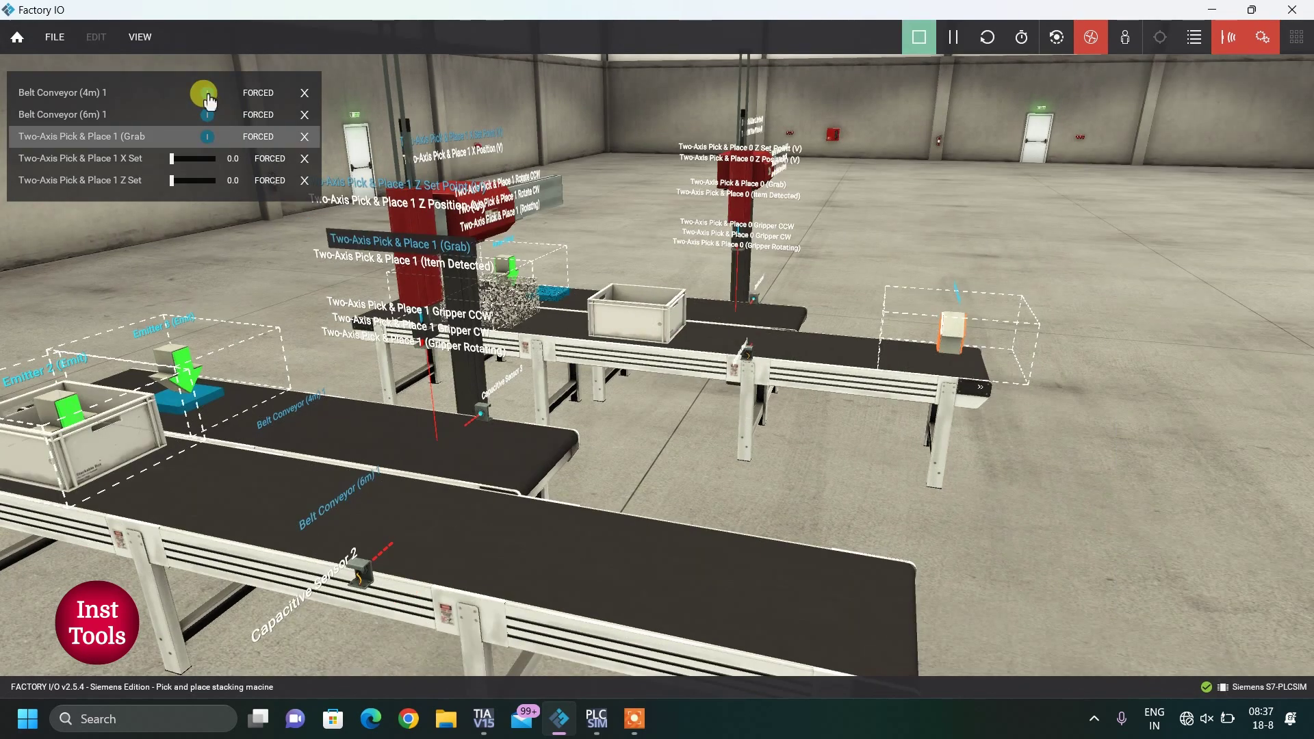
click(208, 94)
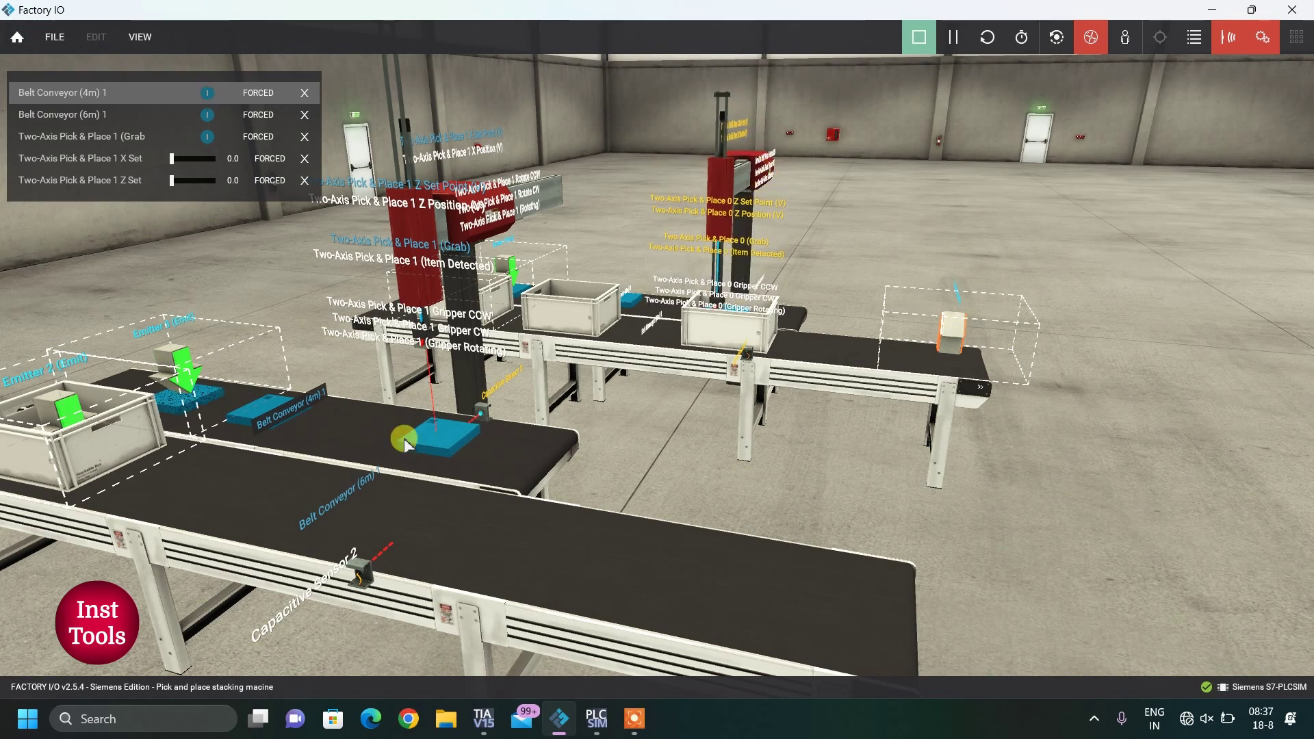
click(209, 114)
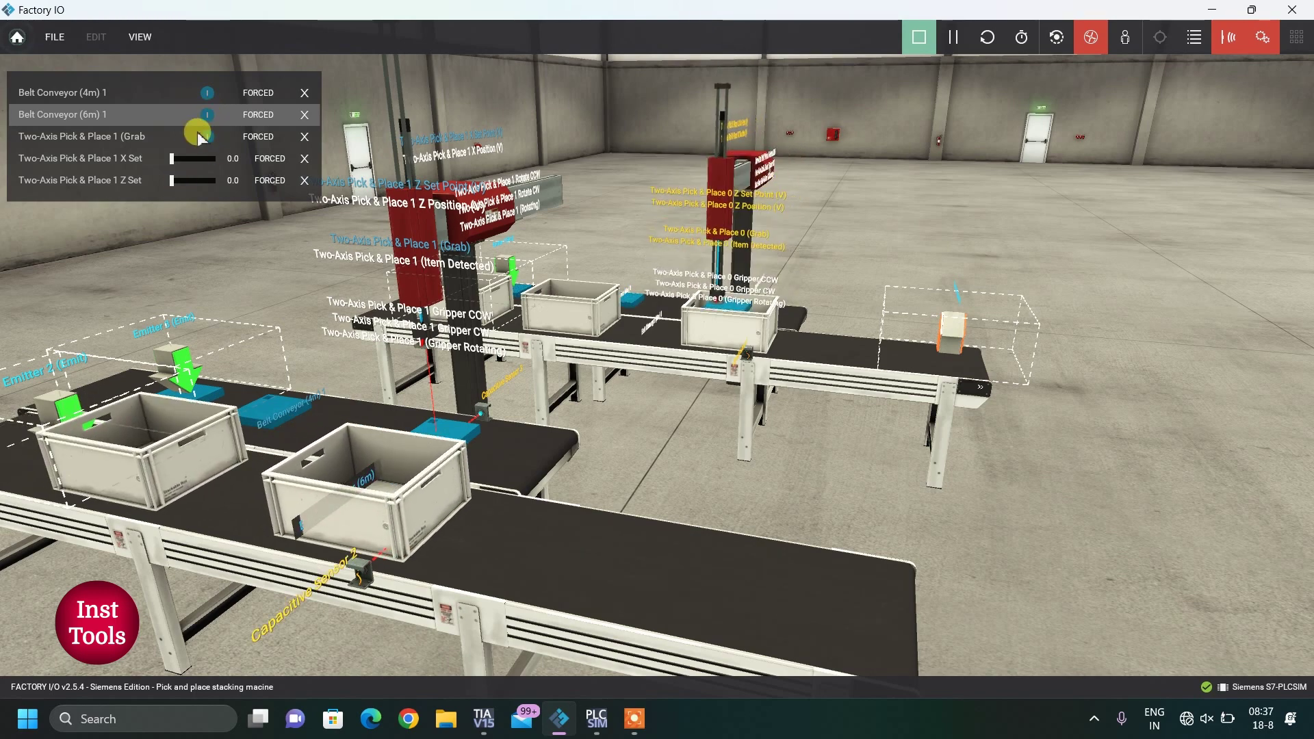
- Grab the waiting part with Two-Axis Pick & Place 1, raise Z to 0.0 and set the X Set Point to 8.0 over the box
drag(177, 182, 203, 159)
click(212, 139)
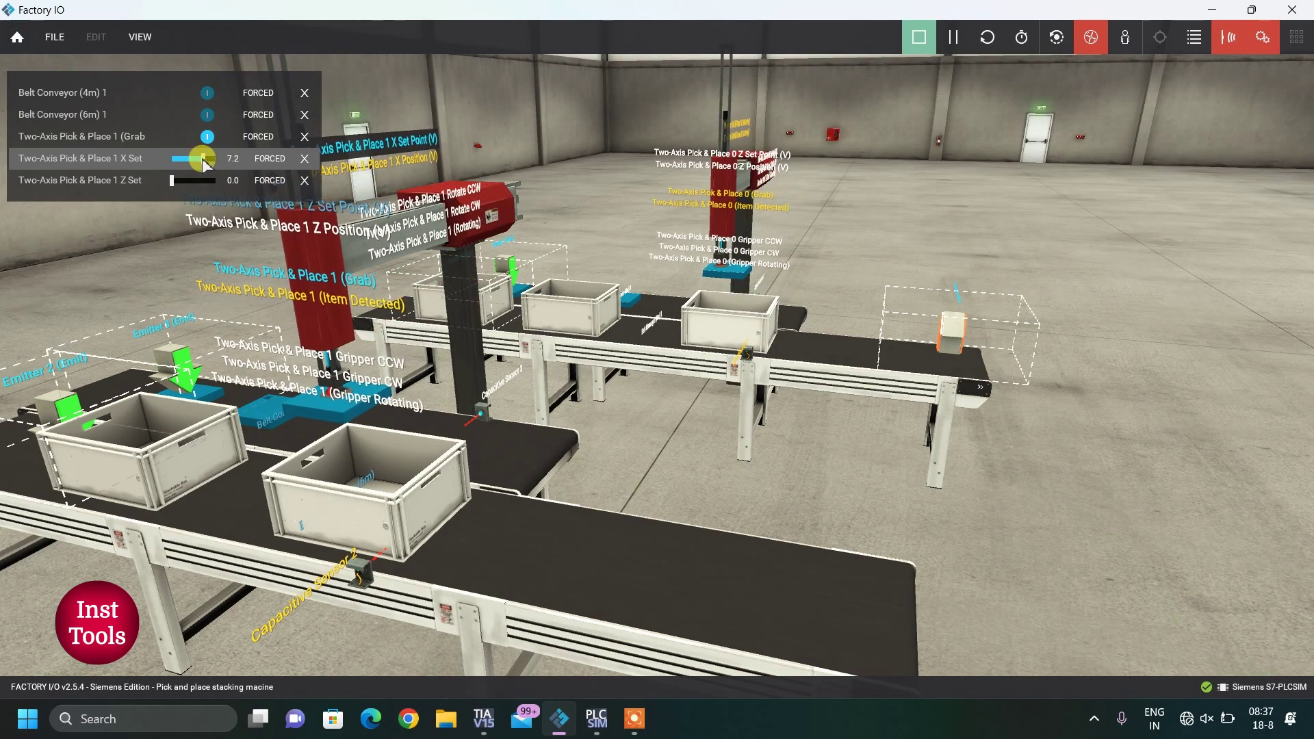
click(495, 412)
right_drag(495, 412, 366, 266)
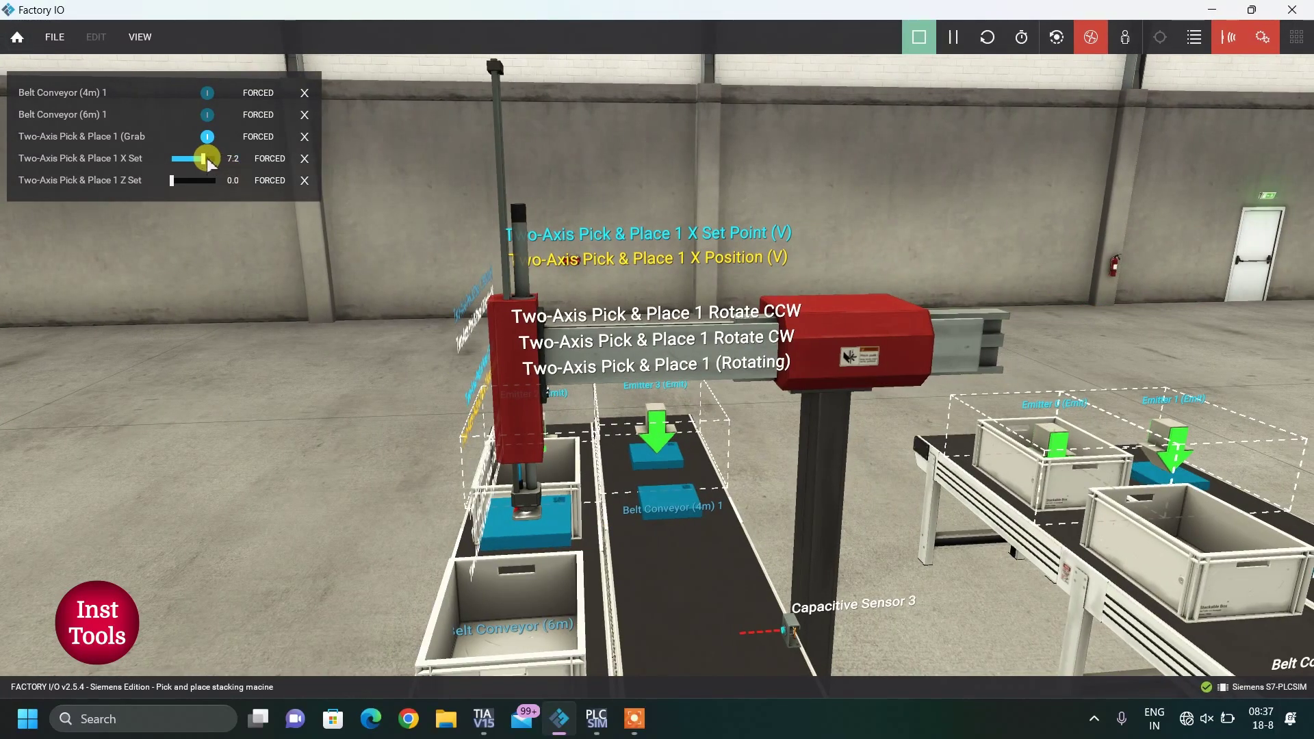
drag(207, 164, 211, 165)
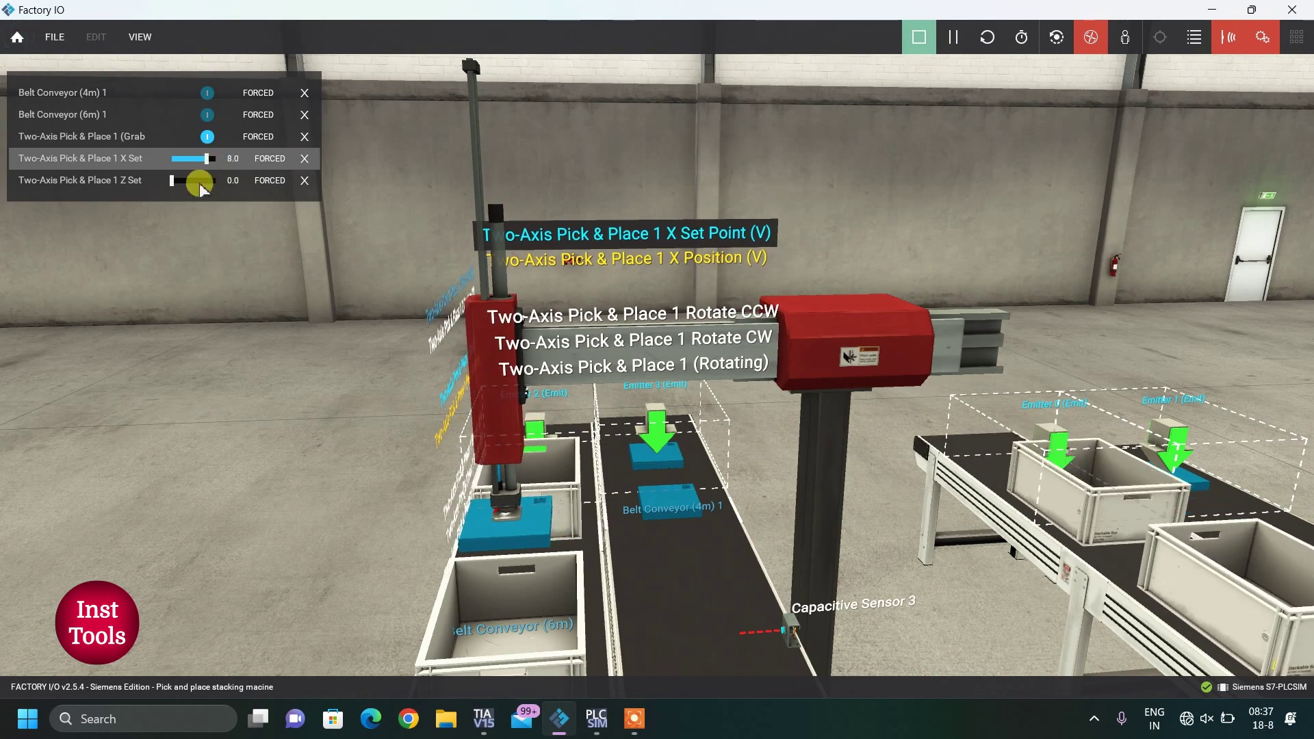
- Lower the part into the box at Z 6.1, release Grab, and return the arm to Z 0.3 and X 0.0
drag(171, 182, 200, 185)
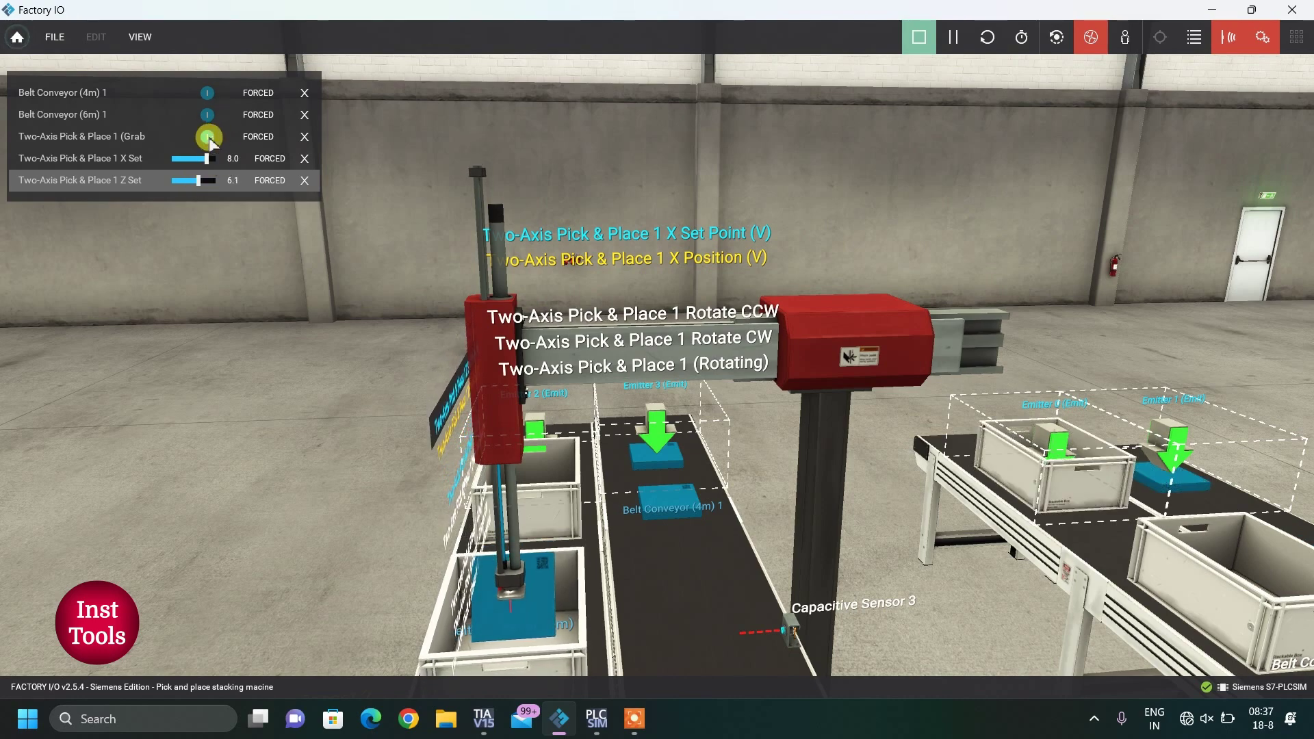
click(209, 137)
drag(198, 182, 173, 185)
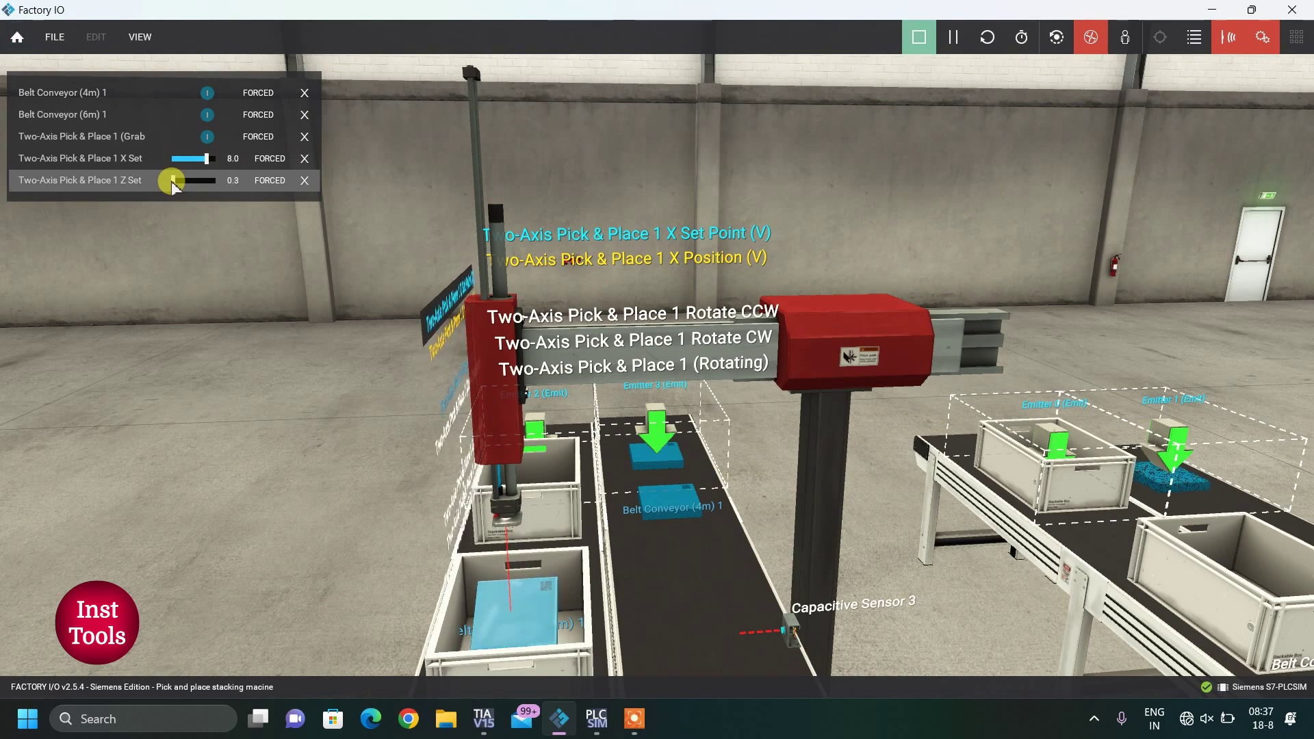
middle_drag(335, 524, 308, 308)
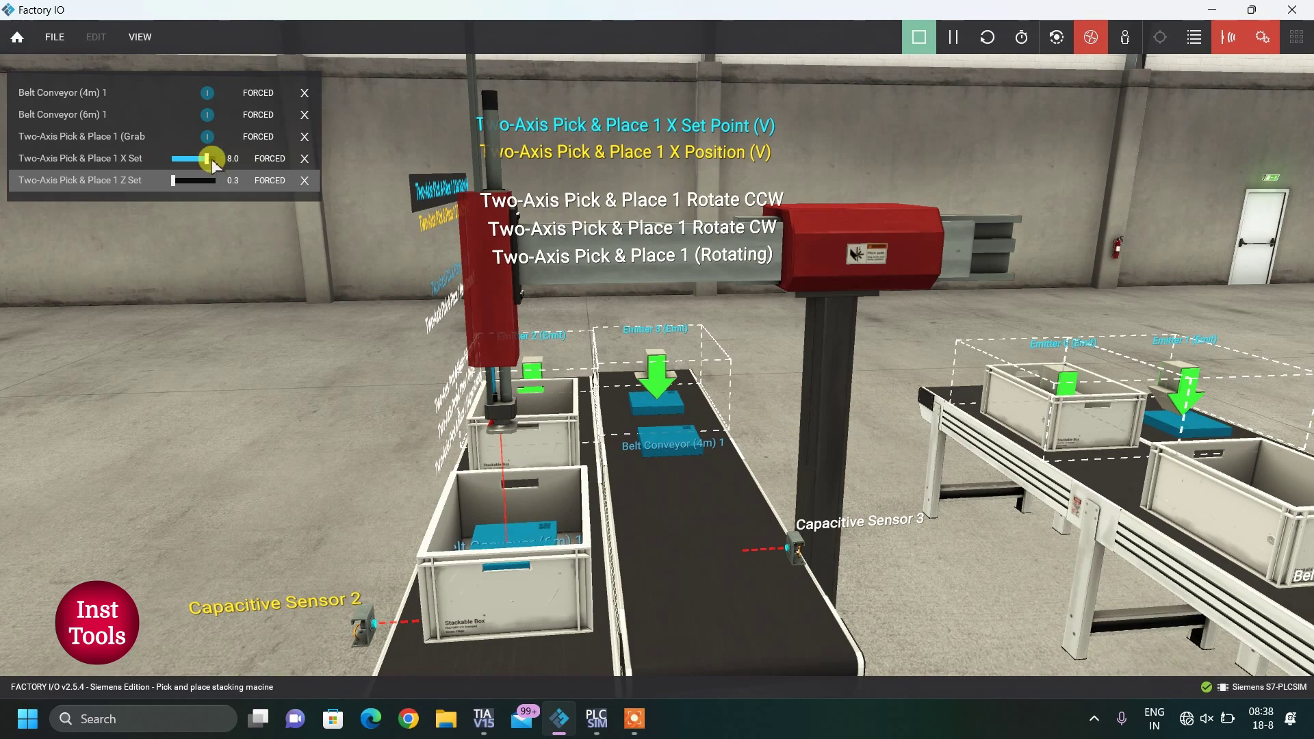
drag(208, 158, 172, 159)
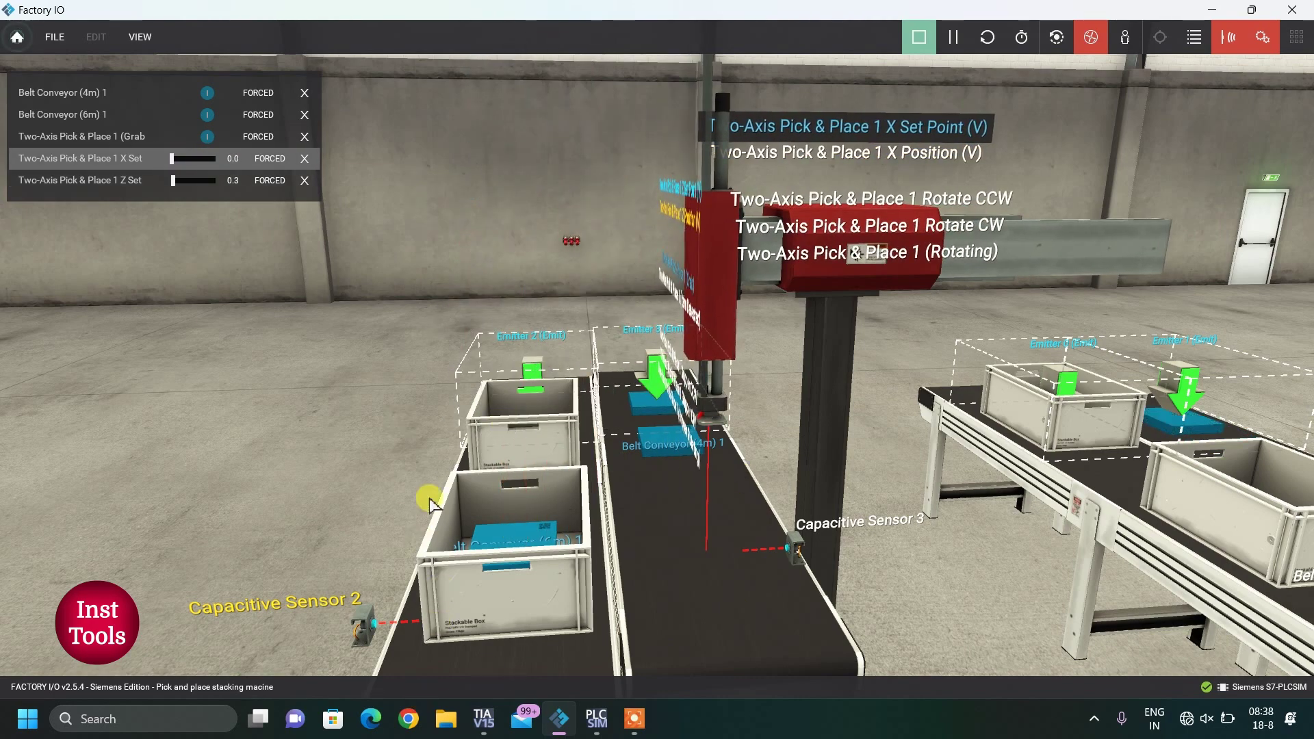
scroll(423, 482, down, 6)
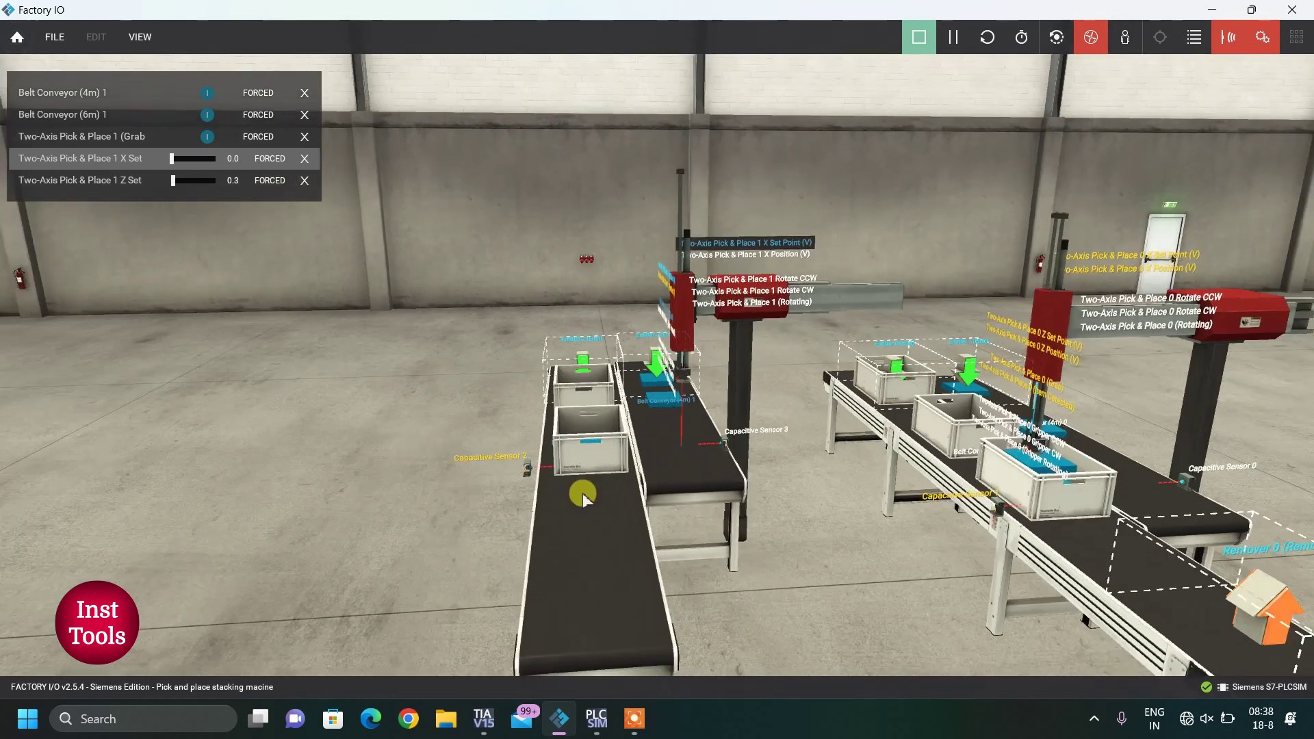
scroll(732, 510, down, 2)
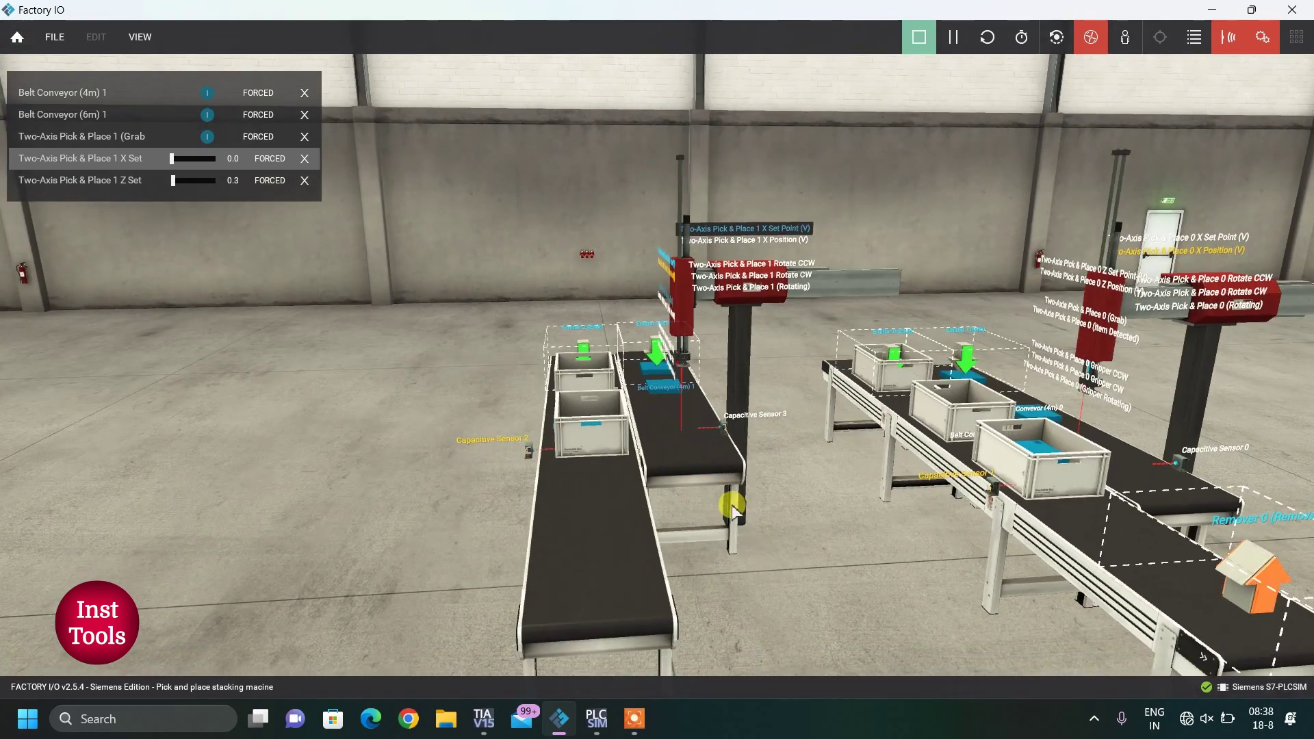
- Release the forced values of Belt Conveyor (4m) 1, Belt Conveyor (6m) 1 and Two-Axis Pick & Place 1's Grab, X and Z set points
click(304, 136)
click(305, 114)
click(304, 93)
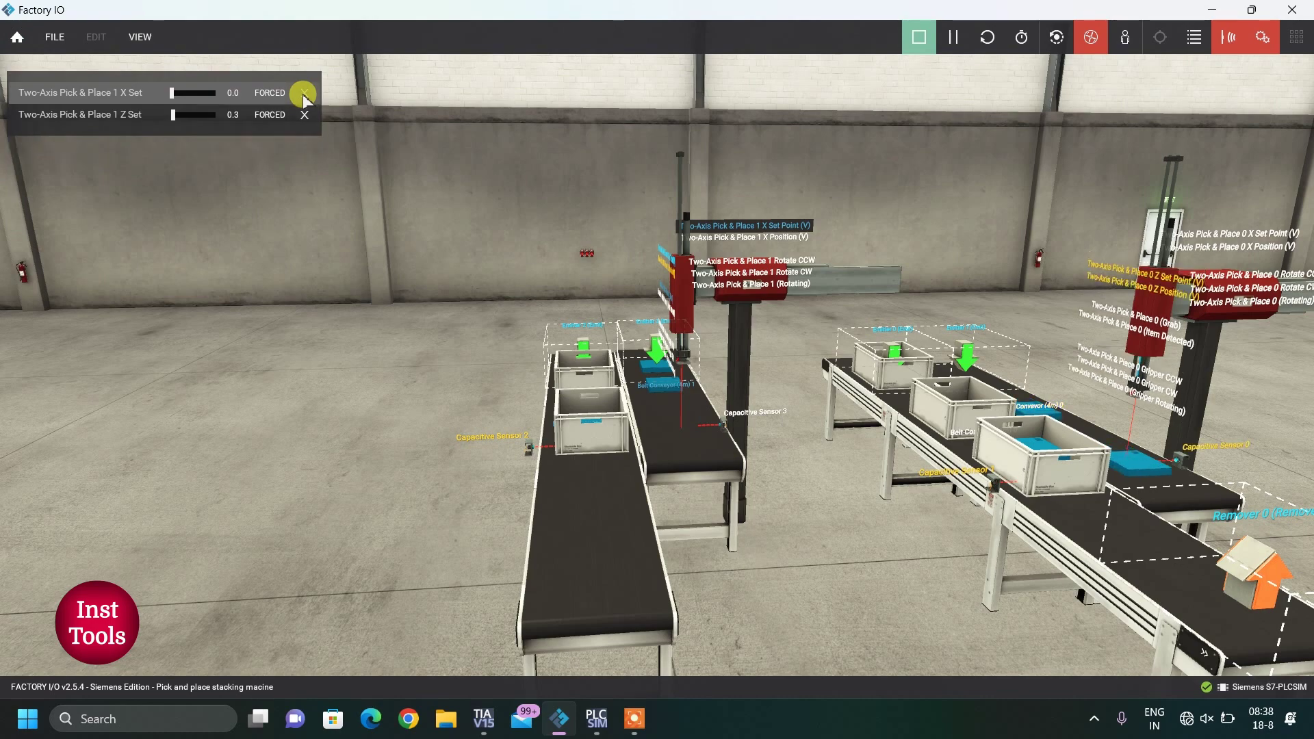
click(305, 92)
click(303, 94)
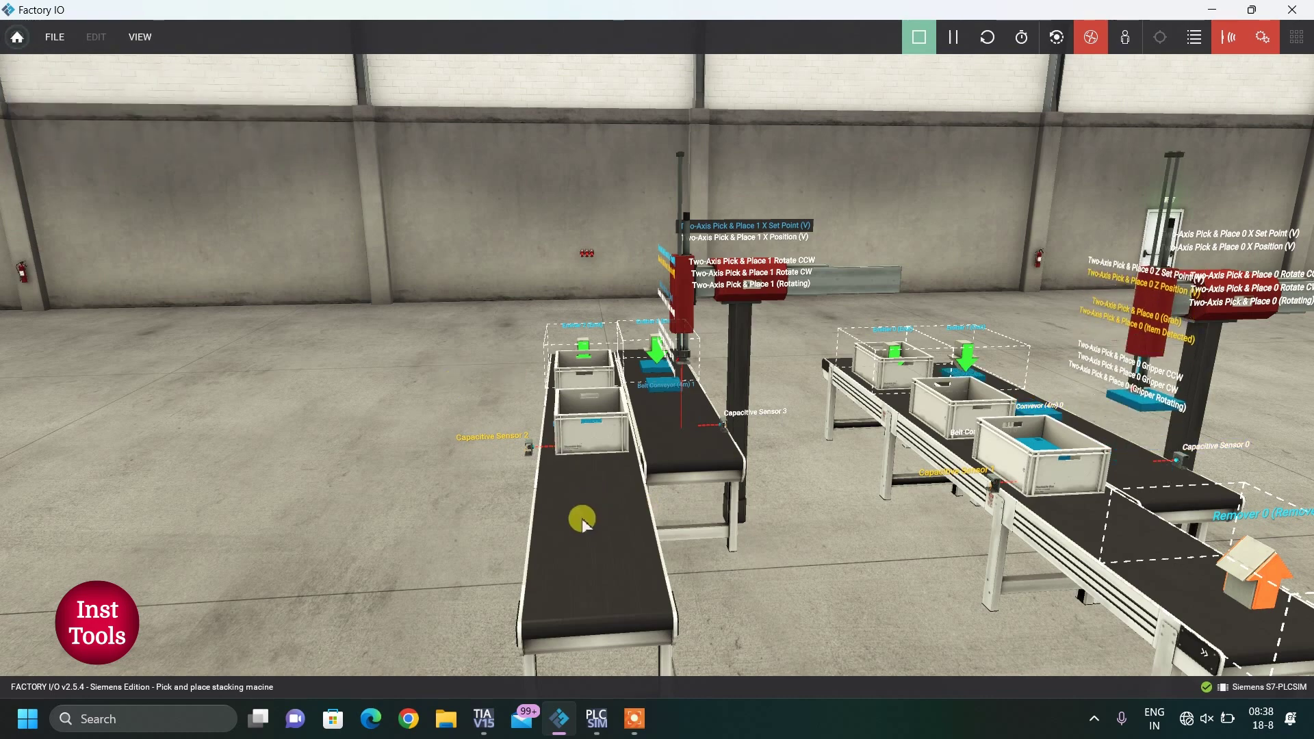
- Stop the simulation and delete the whole copied line with its conveyors, emitters, capacitive sensors and Two-Axis Pick & Place 1
click(918, 37)
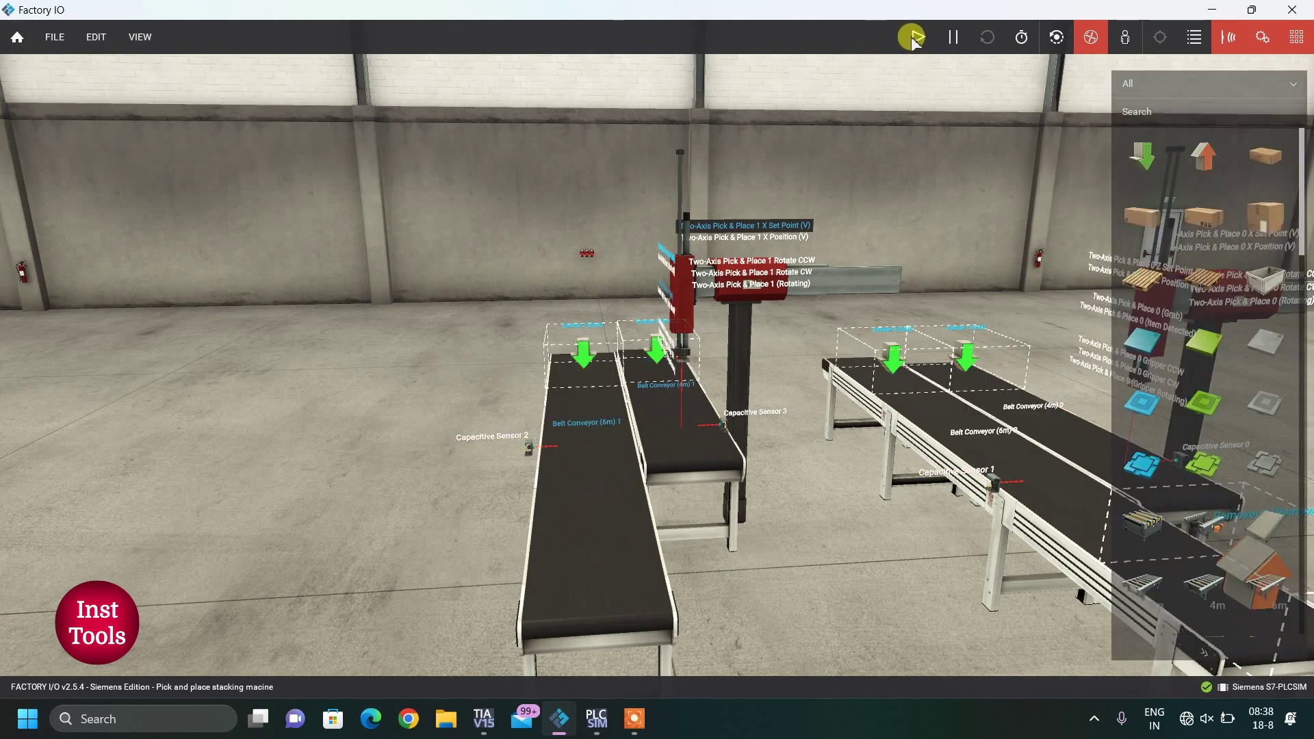
drag(387, 131, 810, 712)
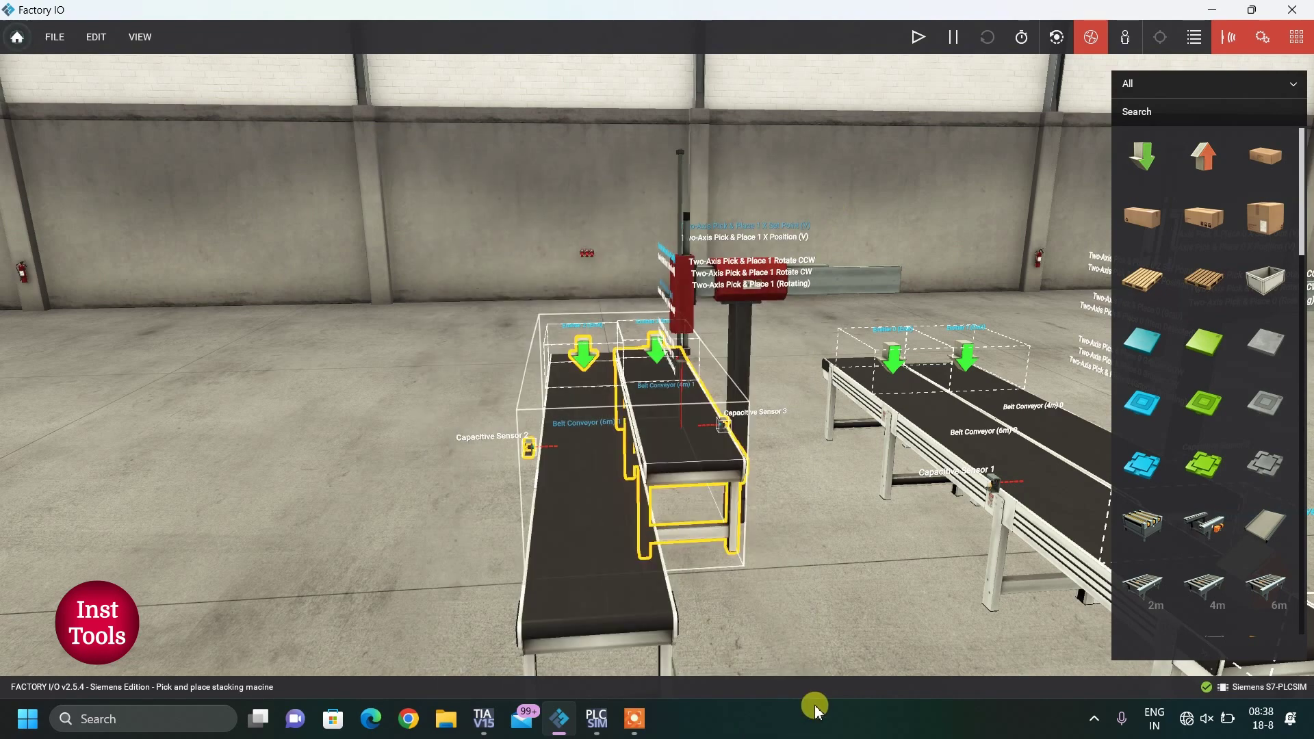
key(Delete)
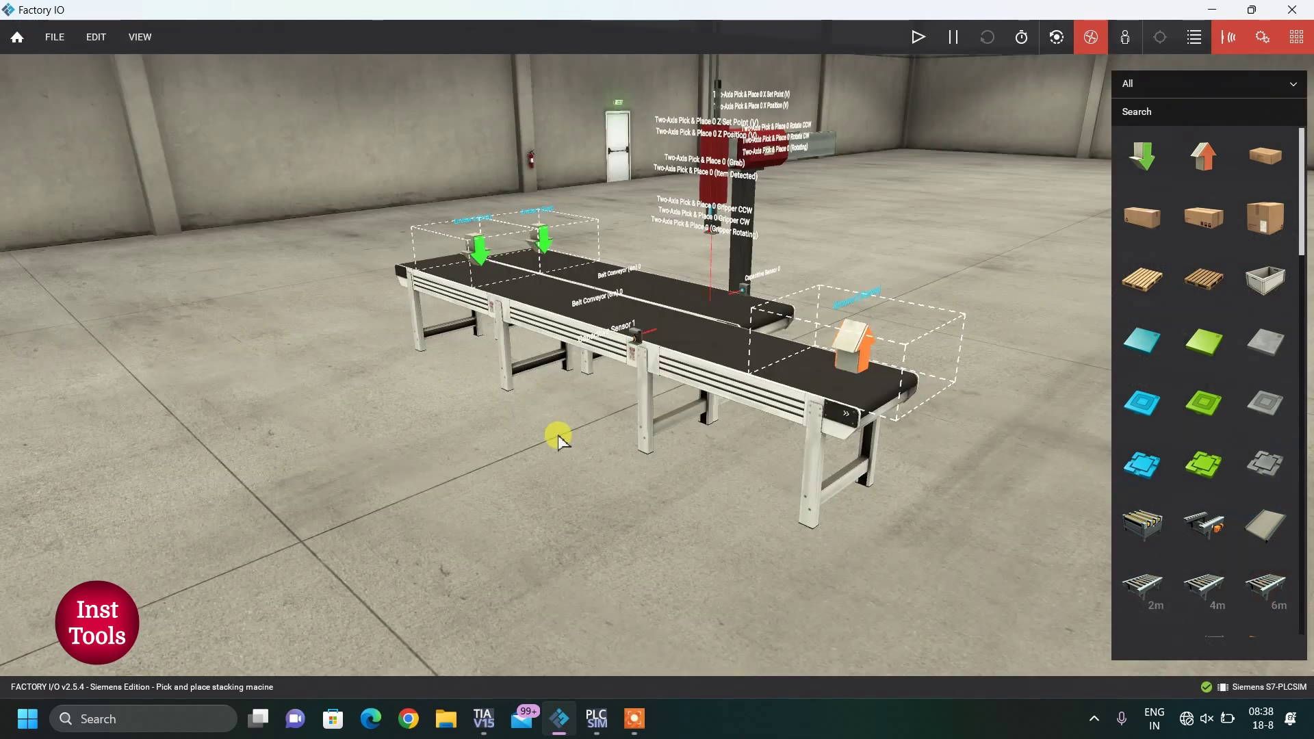
- View the original stacking line from its removal end and switch to the Windows desktop
right_drag(557, 434, 653, 357)
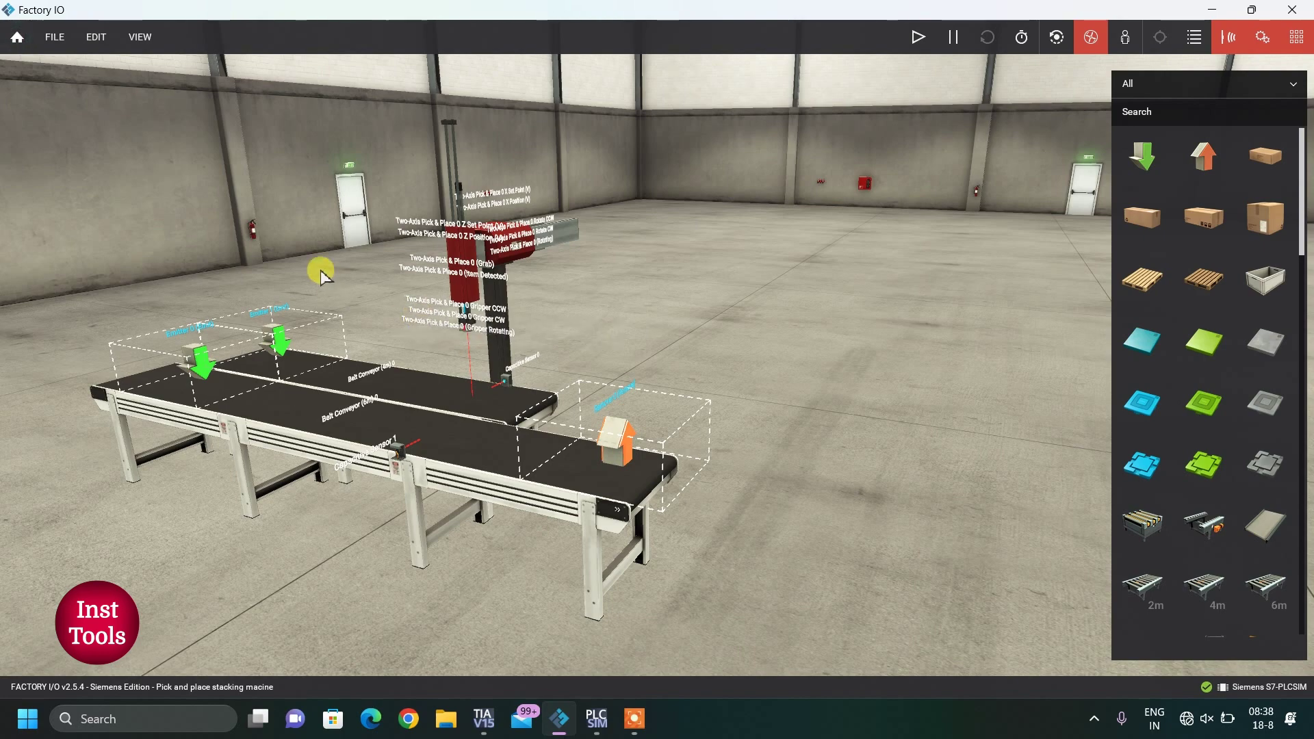
key(super+d)
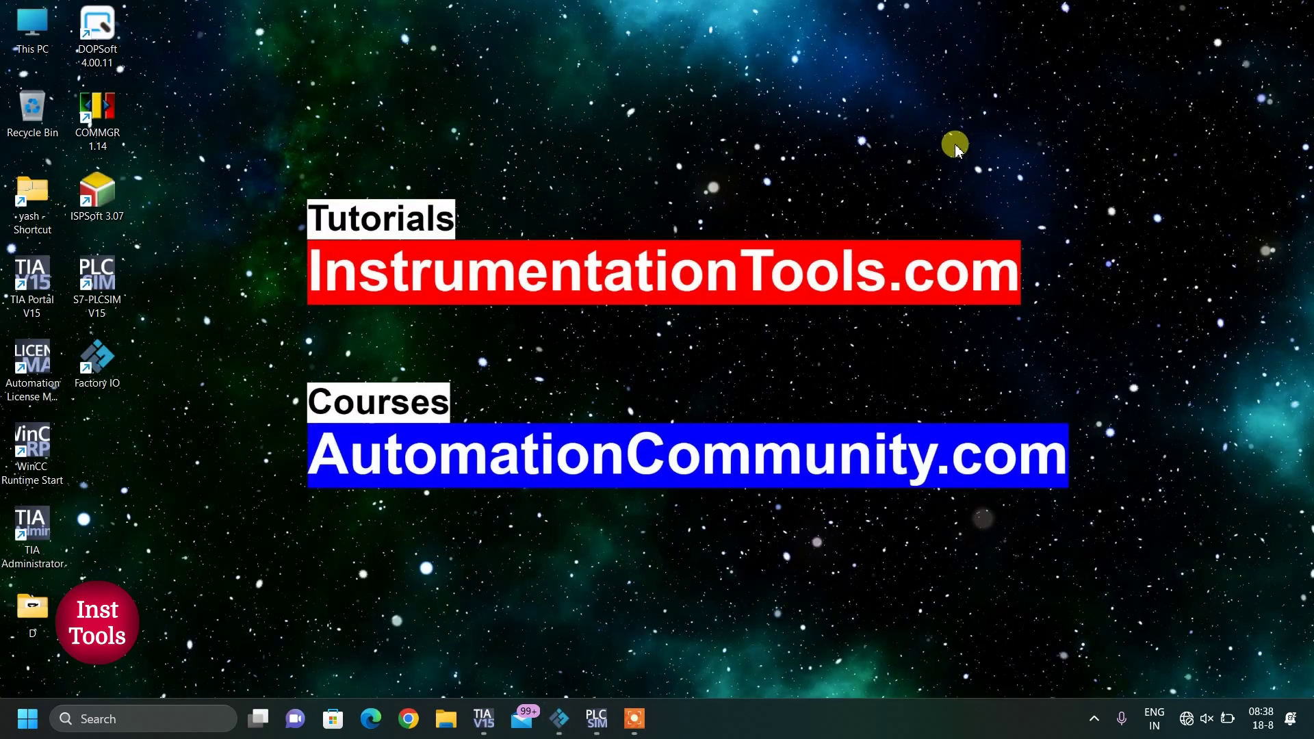